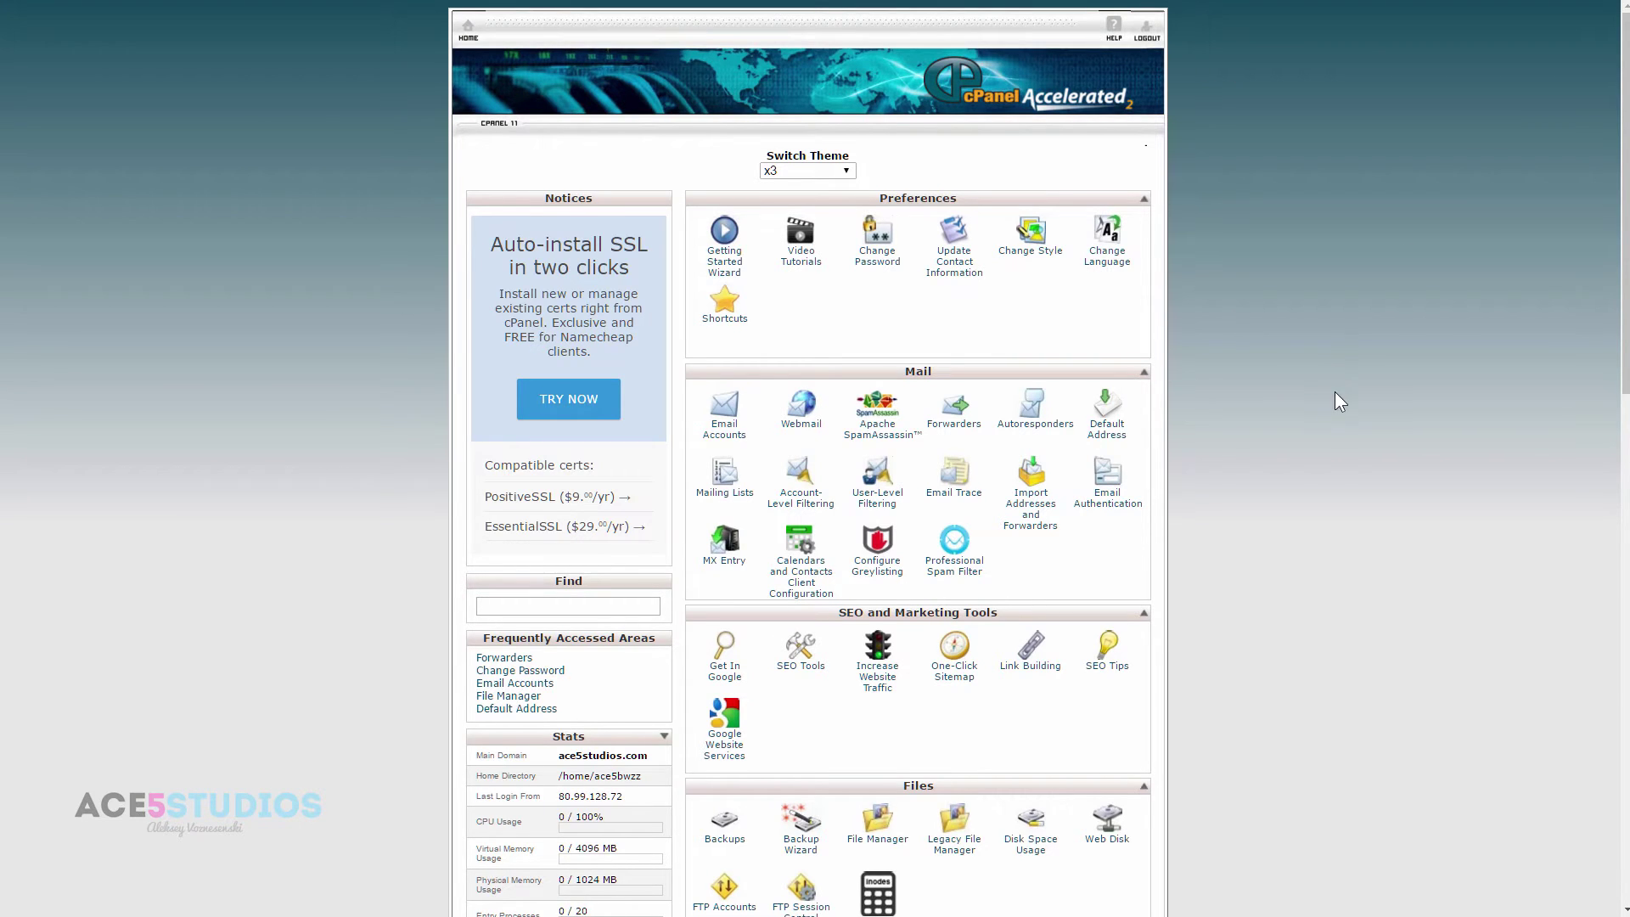
- Scroll the cPanel dashboard down to WordPress in the Softaculous Apps Installer
{"action": "scroll", "coordinate": [1334, 390], "scroll_direction": "down", "scroll_amount": 15}
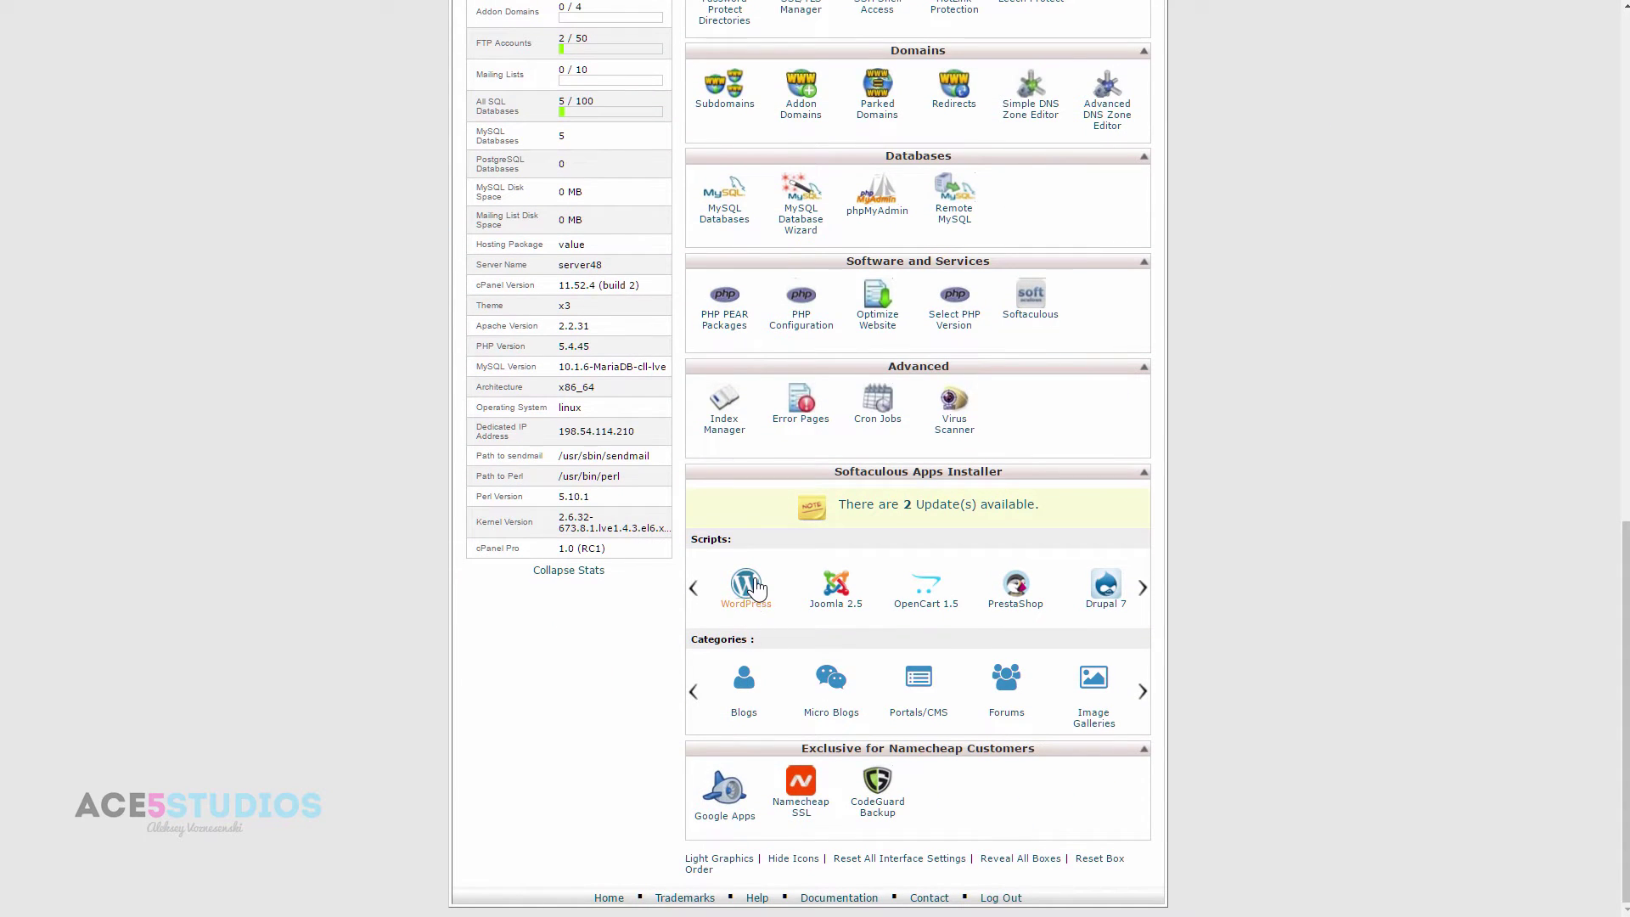
- Open the Softaculous WordPress installer and set the install directory to smallbusiness
{"action": "left_click", "coordinate": [746, 586]}
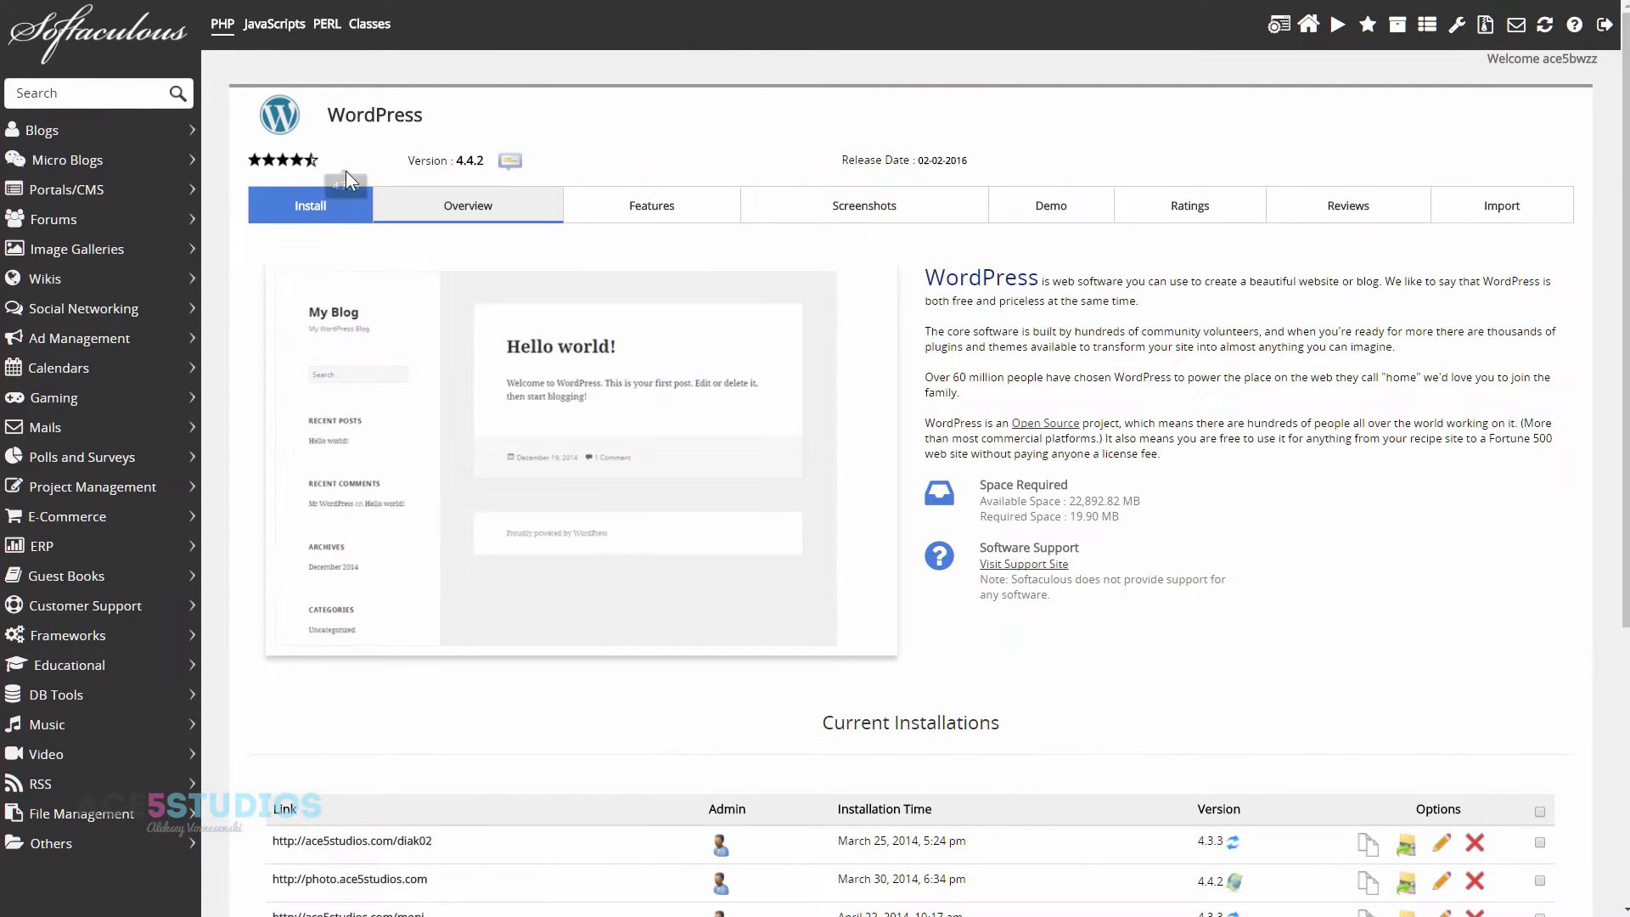
{"action": "left_click", "coordinate": [309, 203]}
{"action": "left_click", "coordinate": [893, 456]}
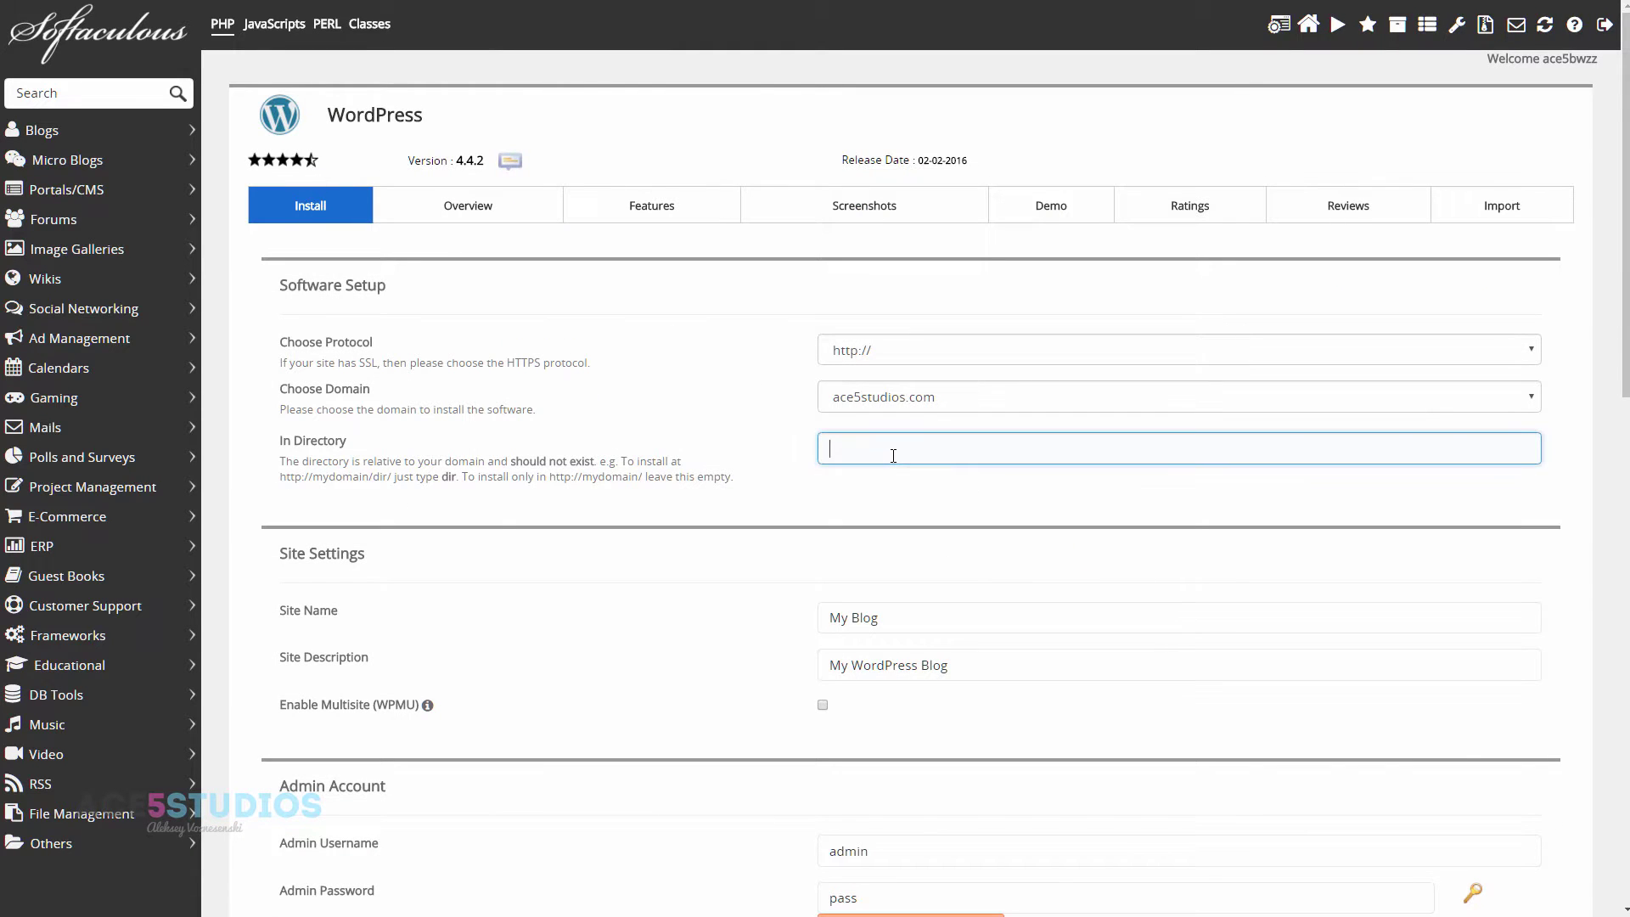
{"action": "type", "text": "smallbusiness"}
- Run the WordPress installation into ace5studios.com/smallbusiness
{"action": "scroll", "coordinate": [951, 624], "scroll_direction": "down", "scroll_amount": 2}
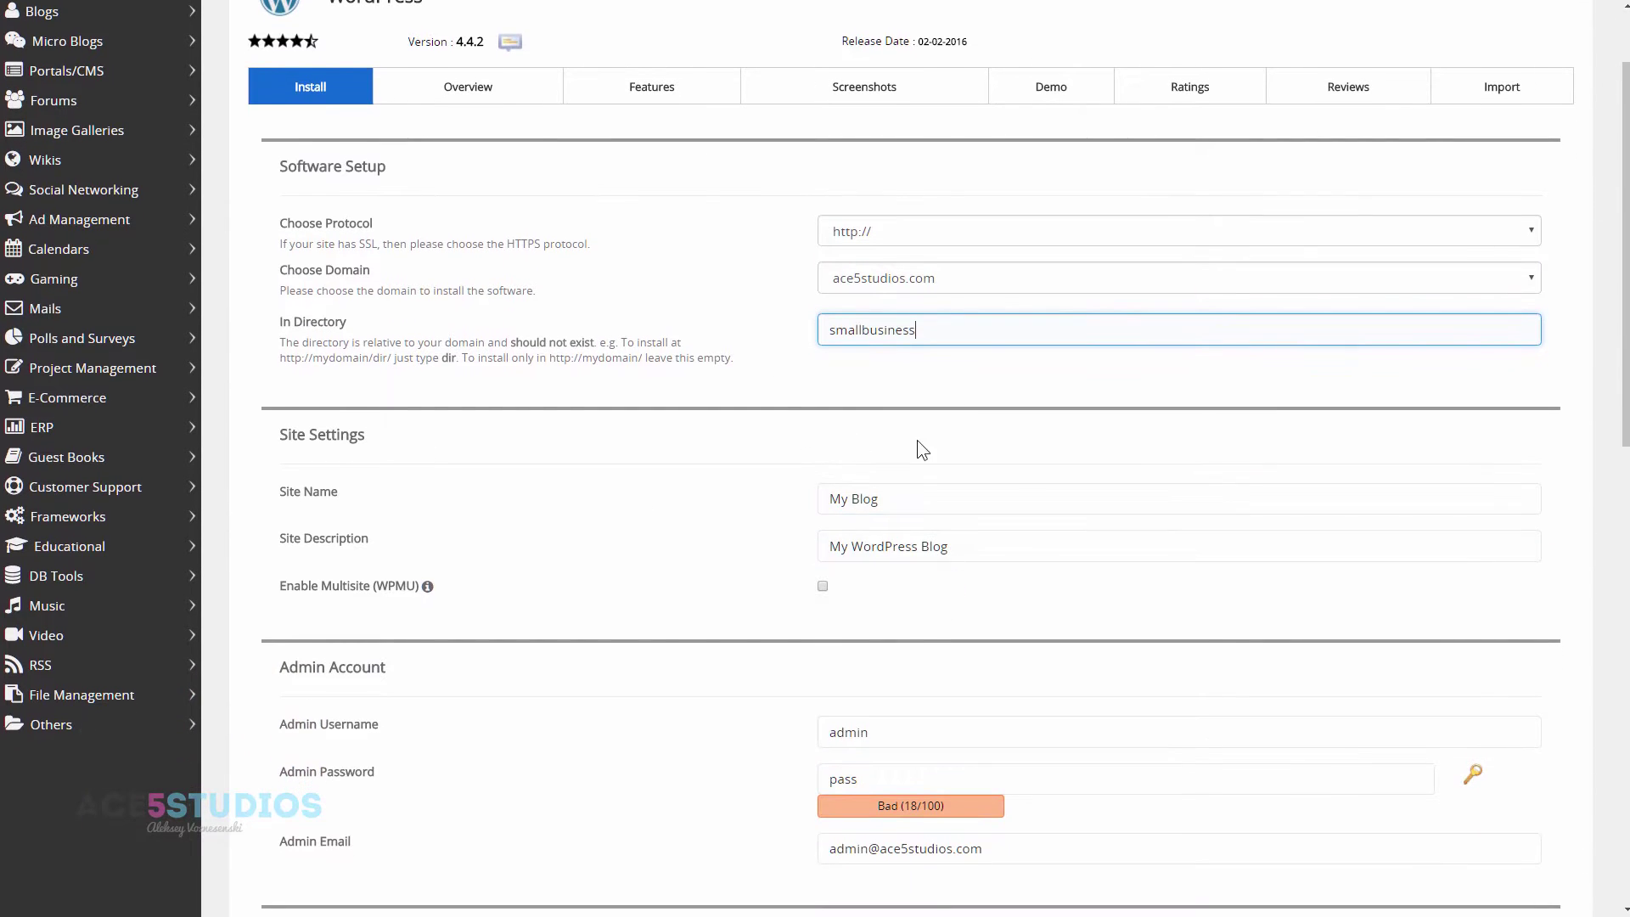
{"action": "scroll", "coordinate": [970, 565], "scroll_direction": "down", "scroll_amount": 4}
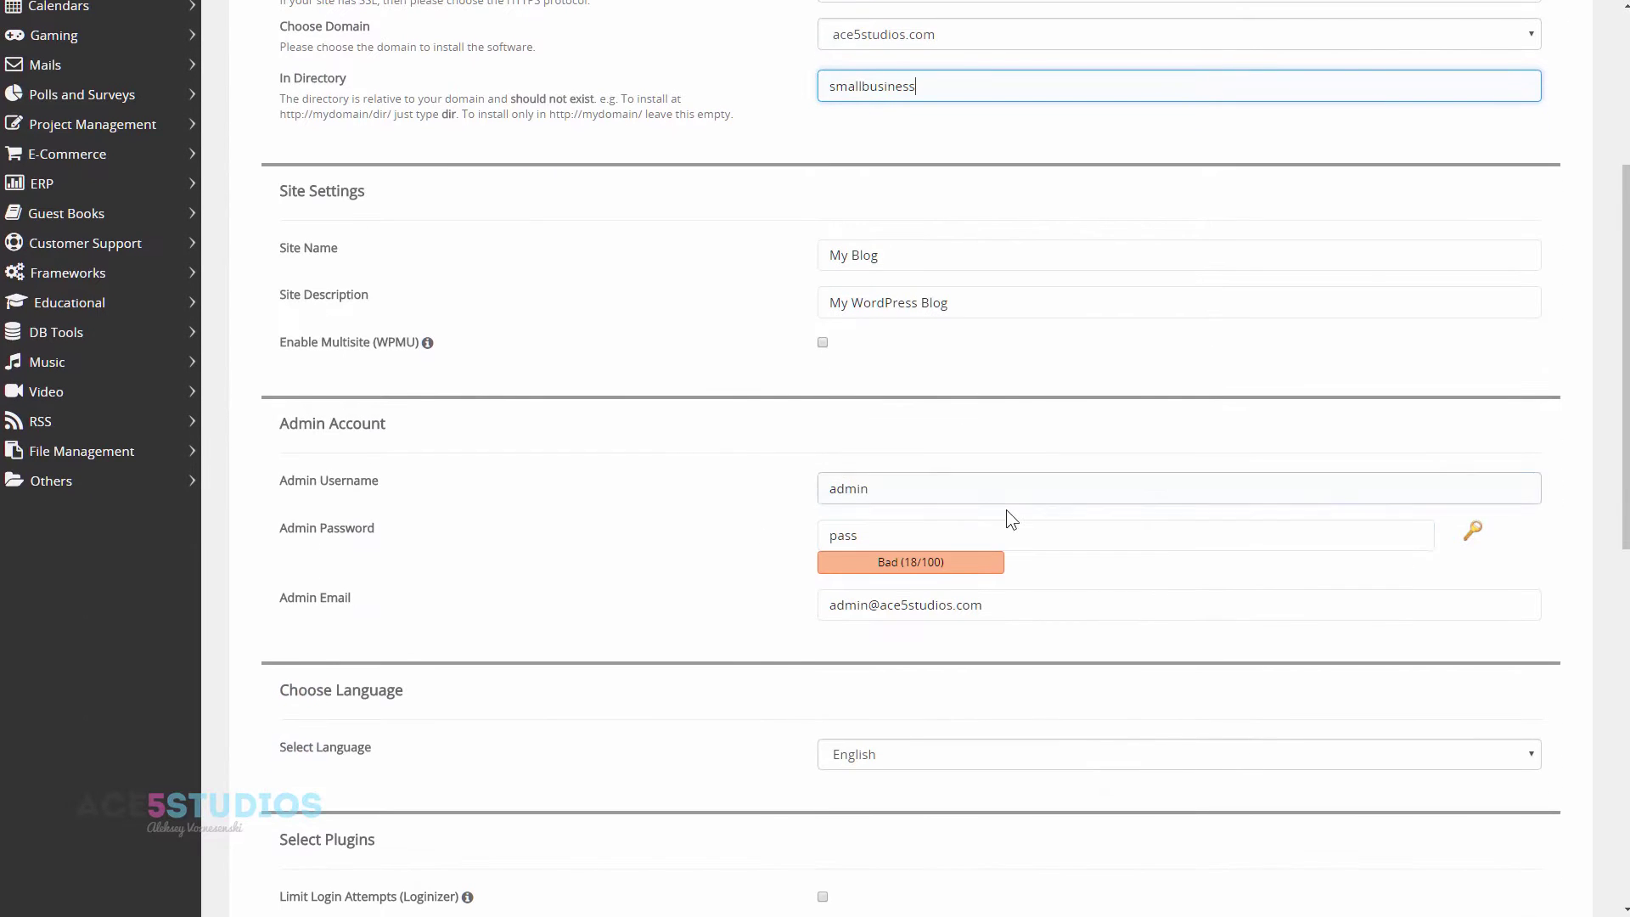
{"action": "scroll", "coordinate": [1006, 511], "scroll_direction": "down", "scroll_amount": 2}
{"action": "scroll", "coordinate": [1010, 518], "scroll_direction": "down", "scroll_amount": 4}
{"action": "scroll", "coordinate": [778, 545], "scroll_direction": "down", "scroll_amount": 4}
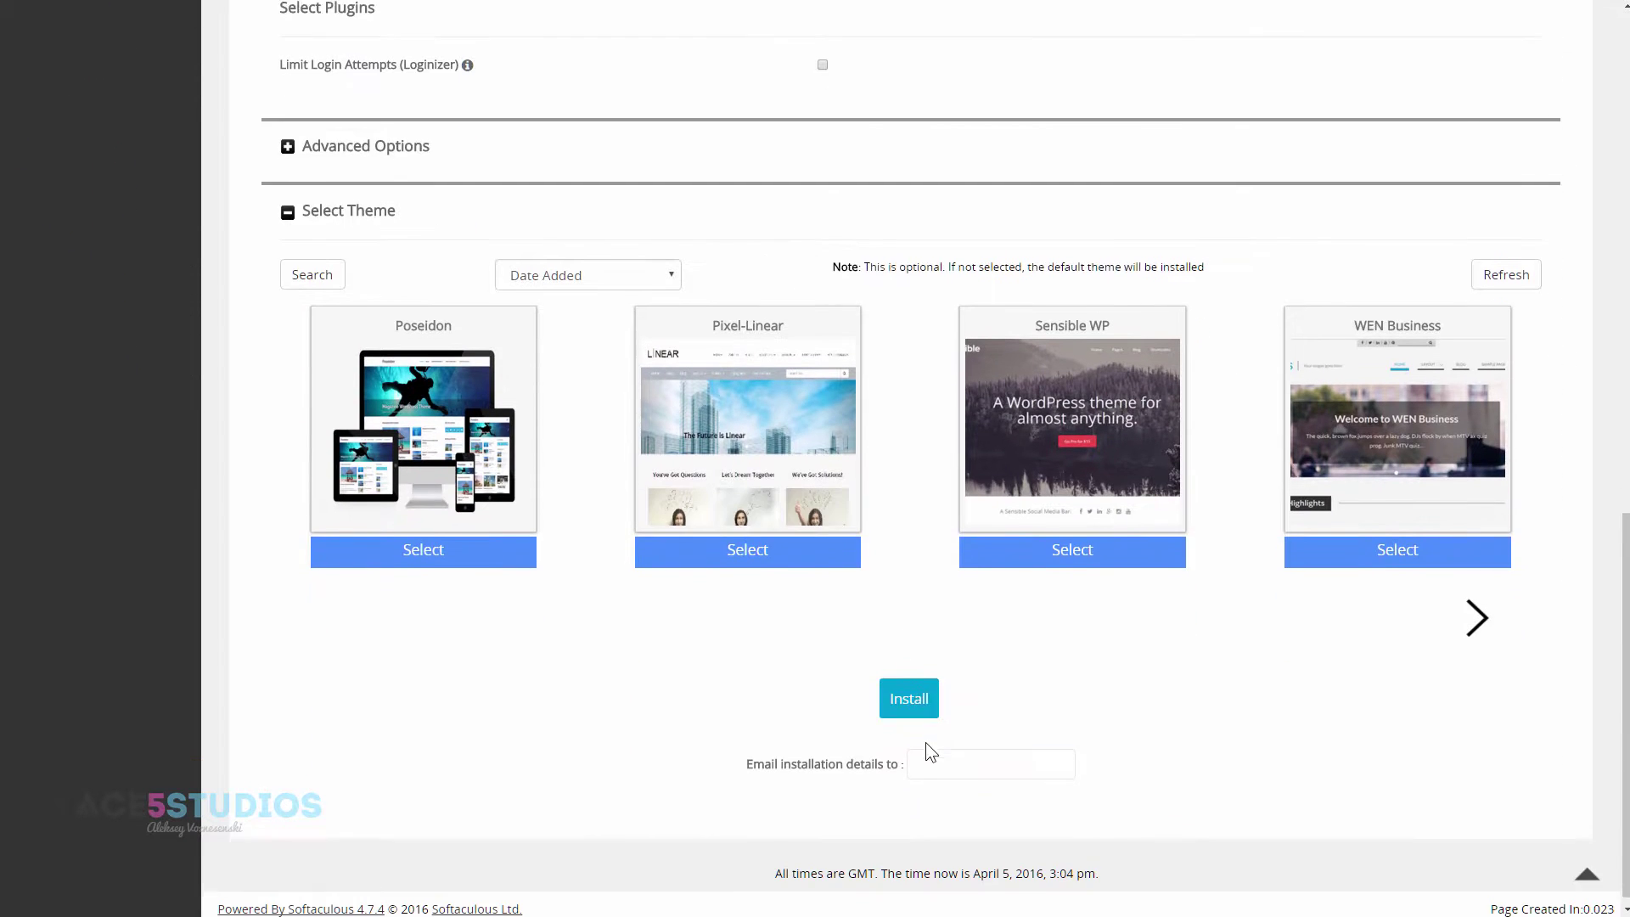
{"action": "left_click", "coordinate": [923, 687]}
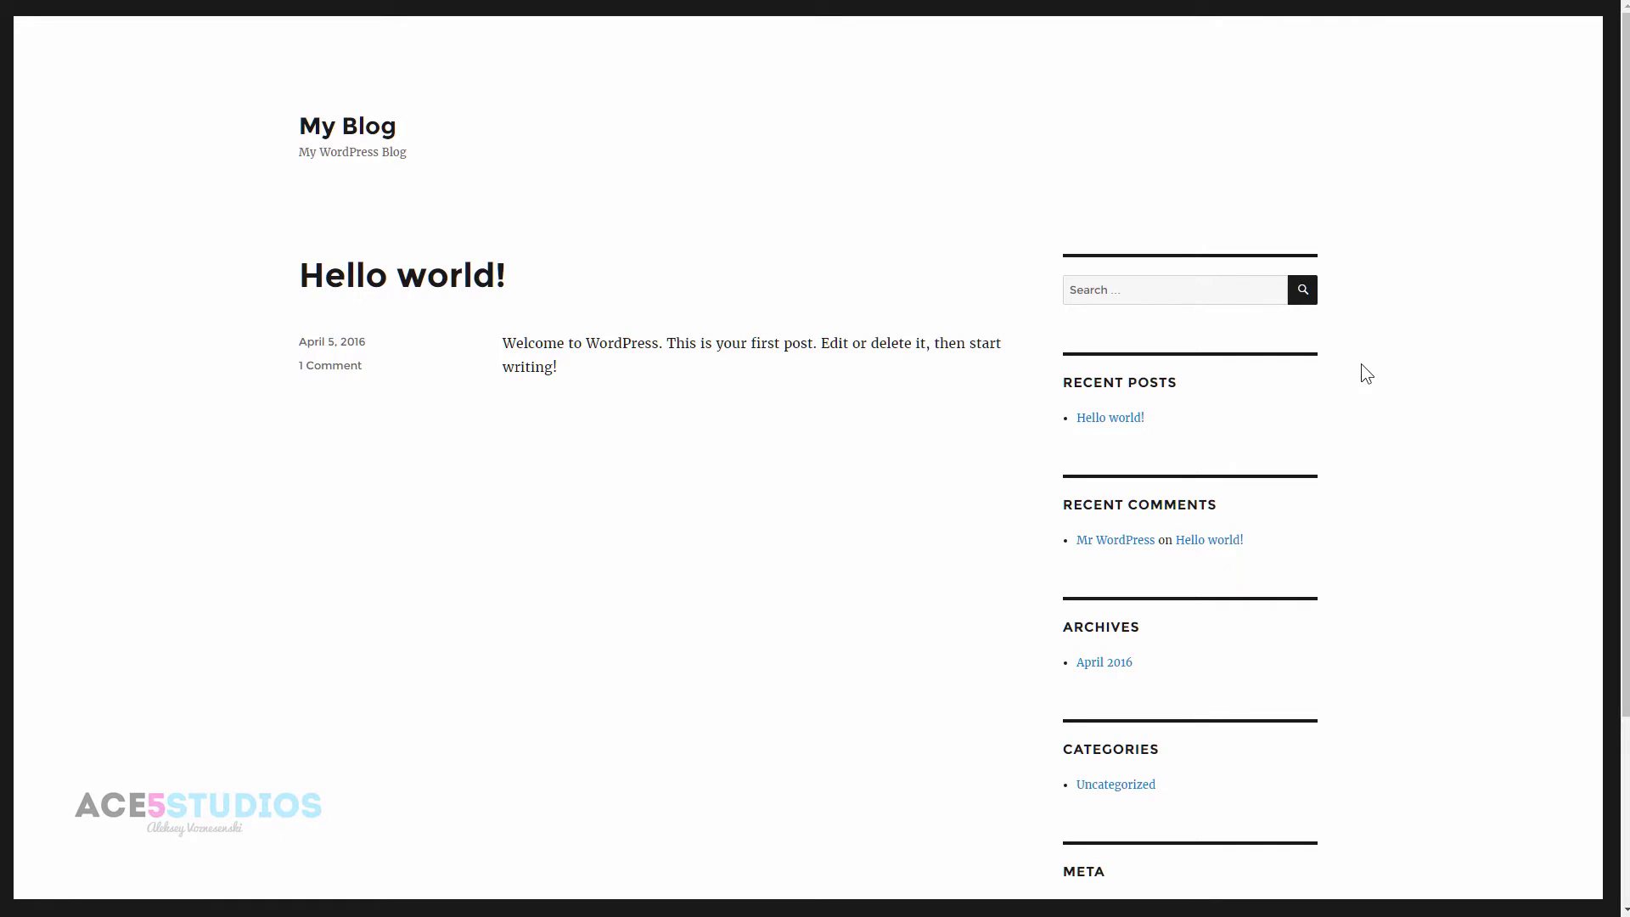
- Log in on the wp-login page with the administrator username and password
{"action": "scroll", "coordinate": [1382, 361], "scroll_direction": "down", "scroll_amount": 3}
{"action": "scroll", "coordinate": [1381, 360], "scroll_direction": "up", "scroll_amount": 3}
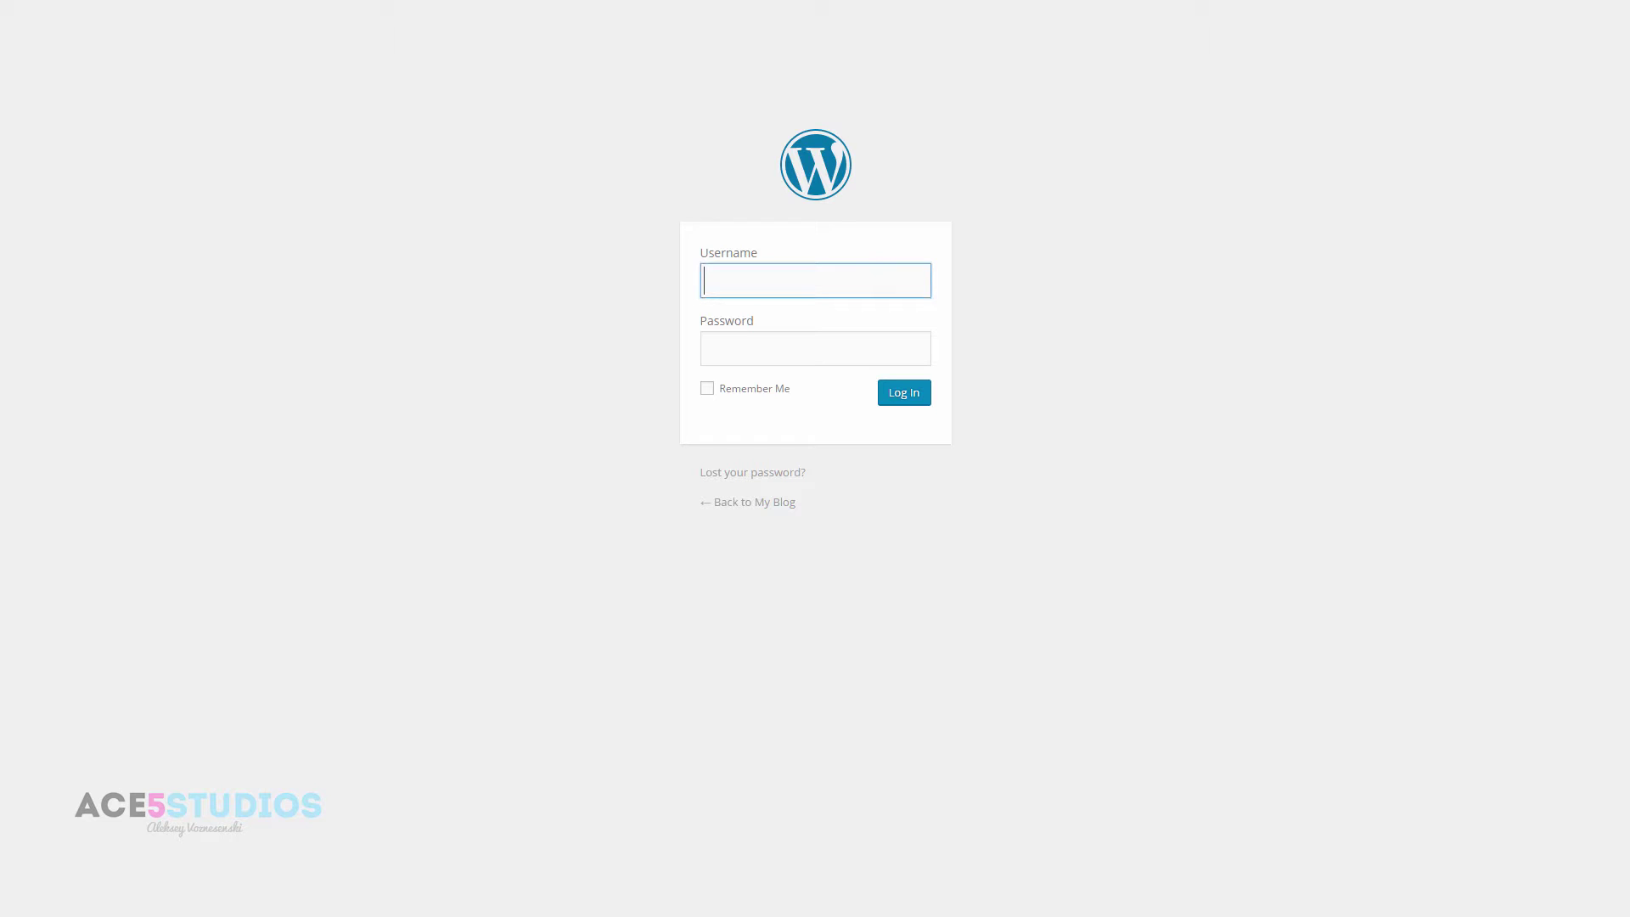
{"action": "key", "text": "Tab"}
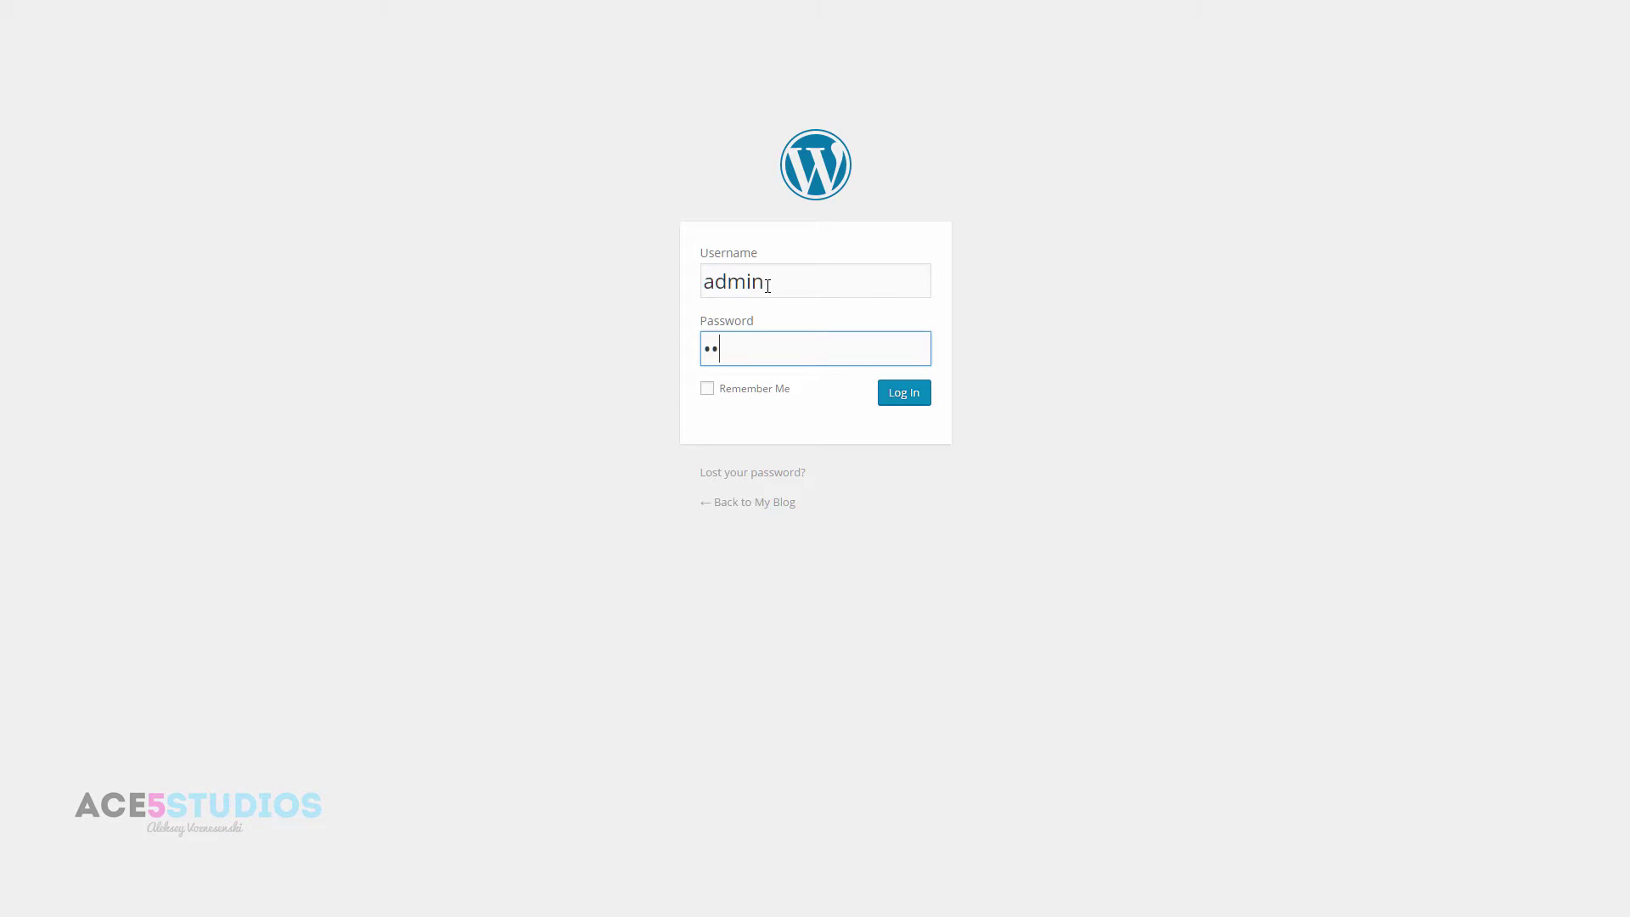
{"action": "key", "text": "Return"}
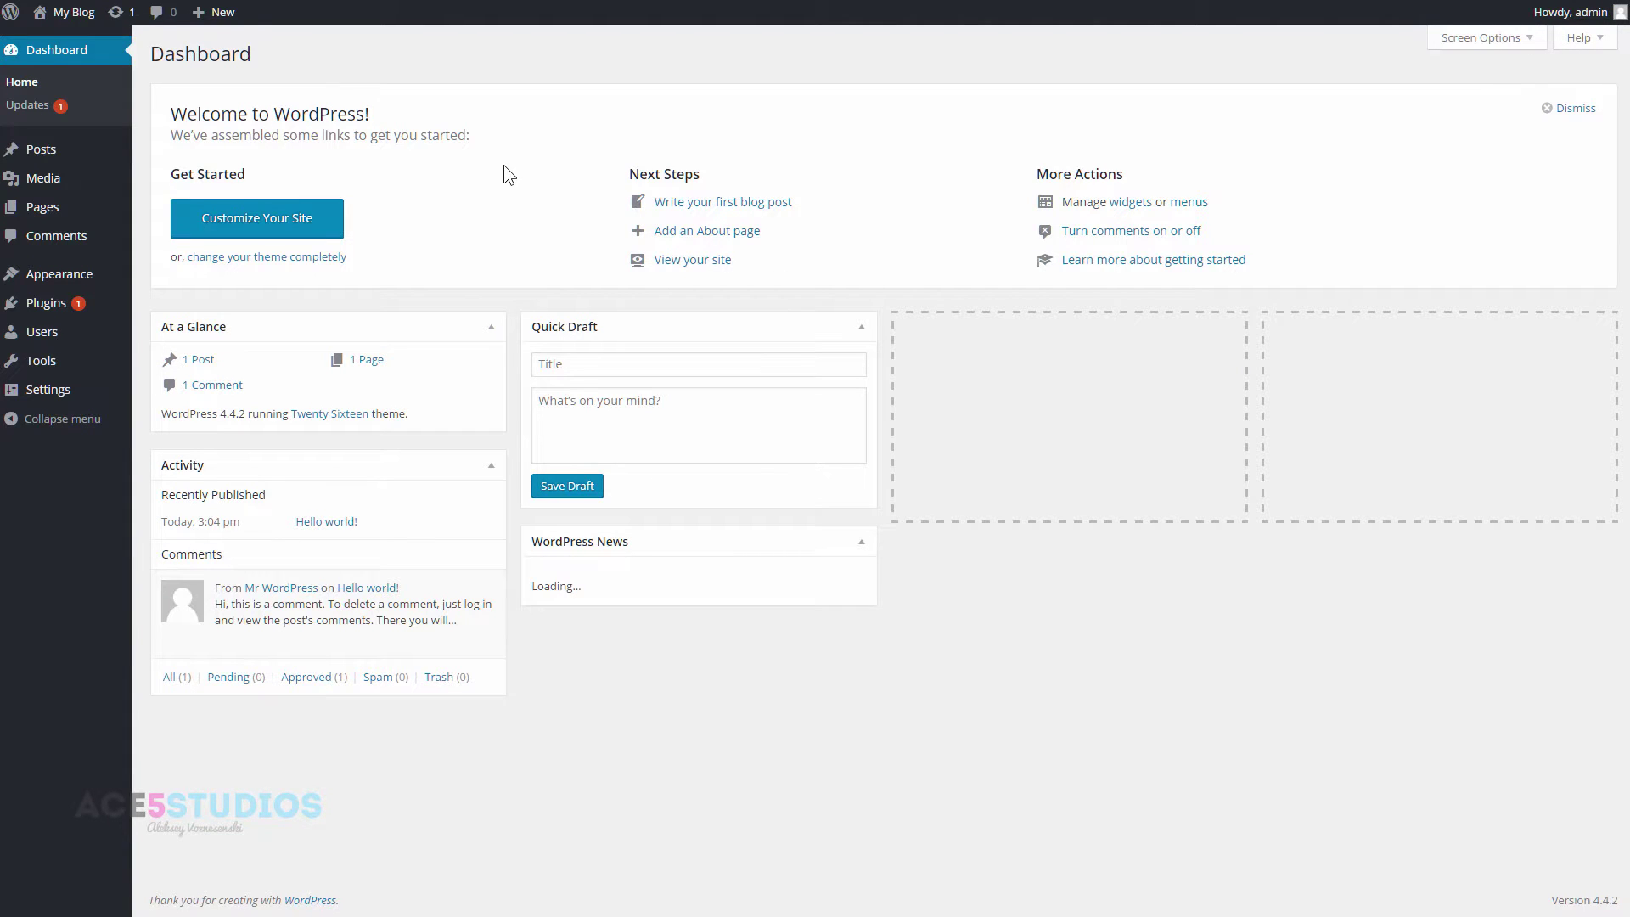
- Upload the Enfold themeforest zip via Appearance > Themes > Add New and install it
{"action": "mouse_move", "coordinate": [88, 282]}
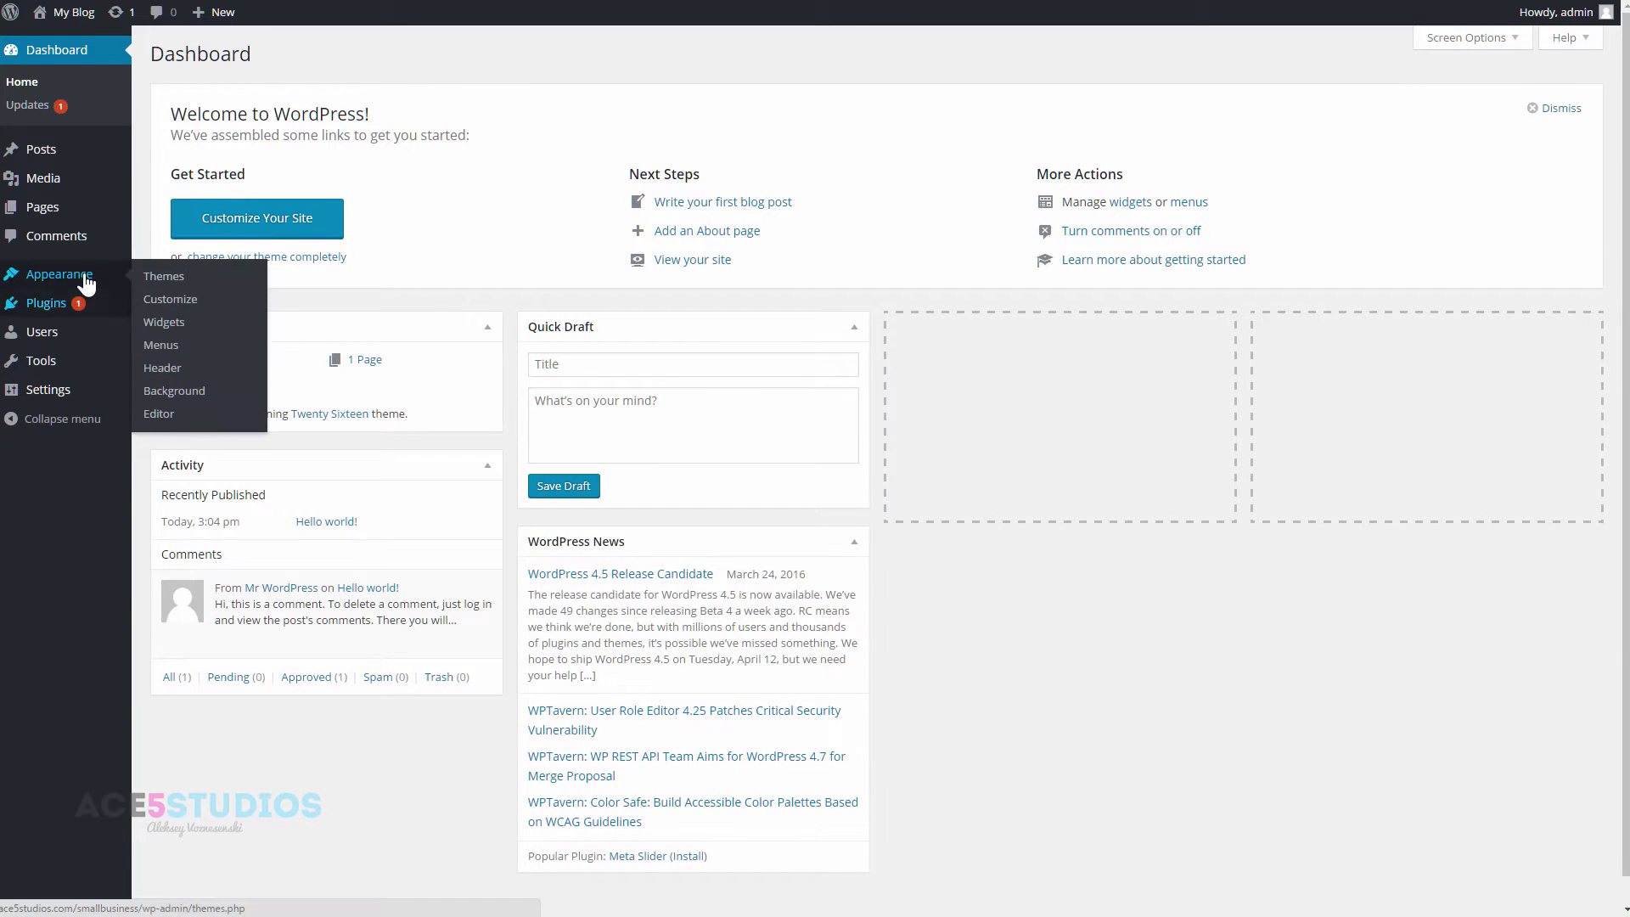
{"action": "left_click", "coordinate": [171, 273]}
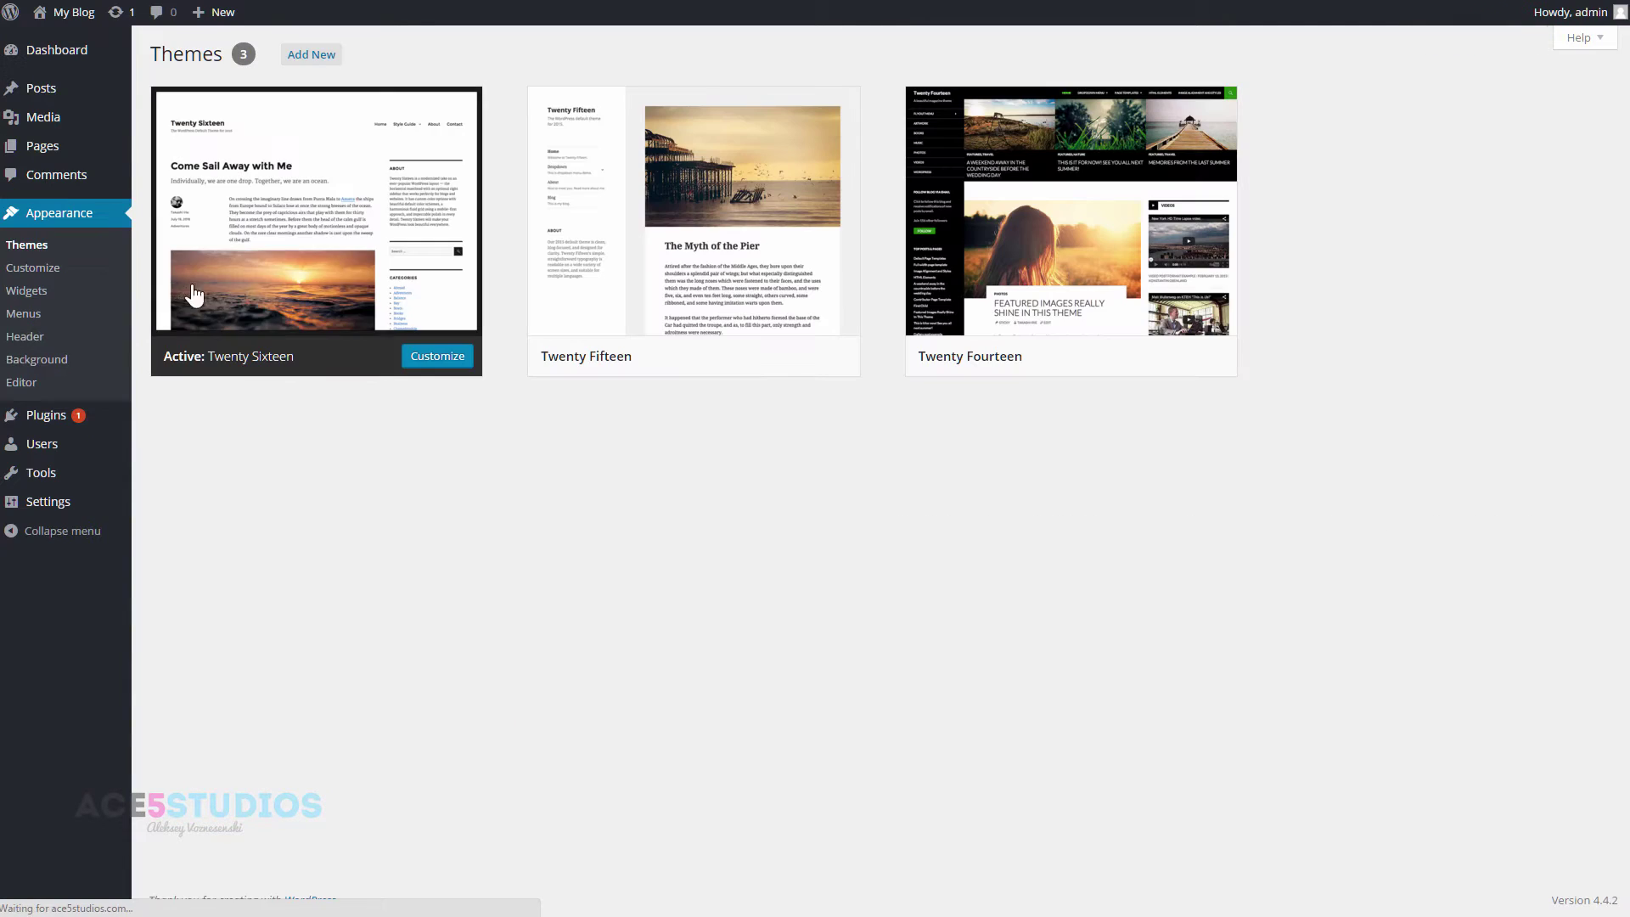
{"action": "left_click", "coordinate": [314, 53]}
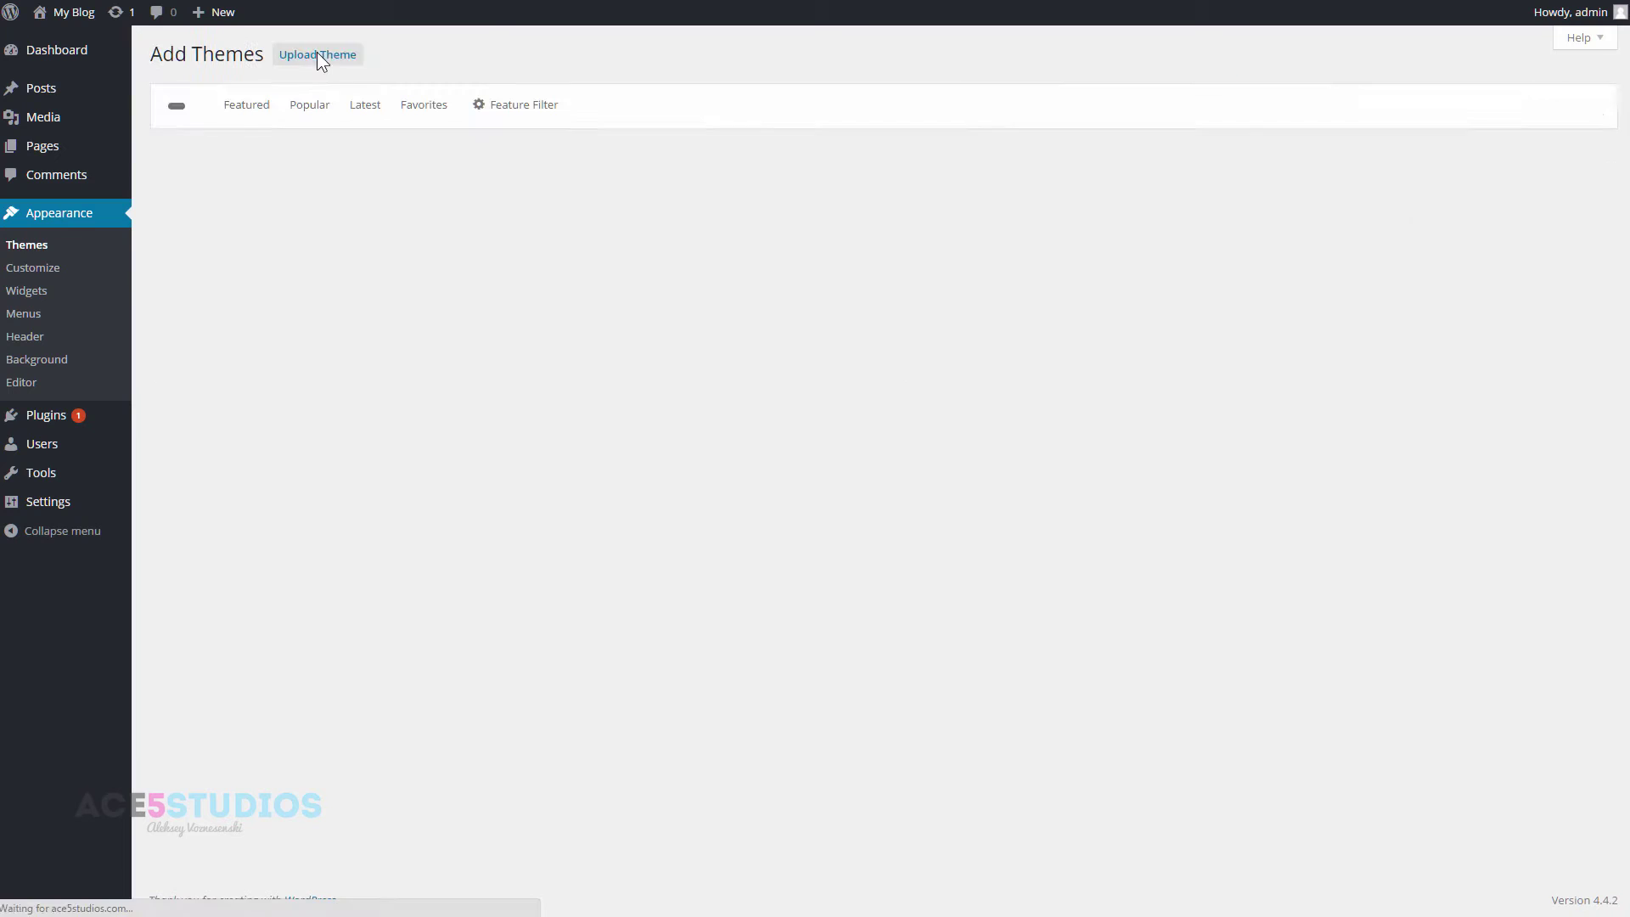
{"action": "left_click", "coordinate": [328, 48]}
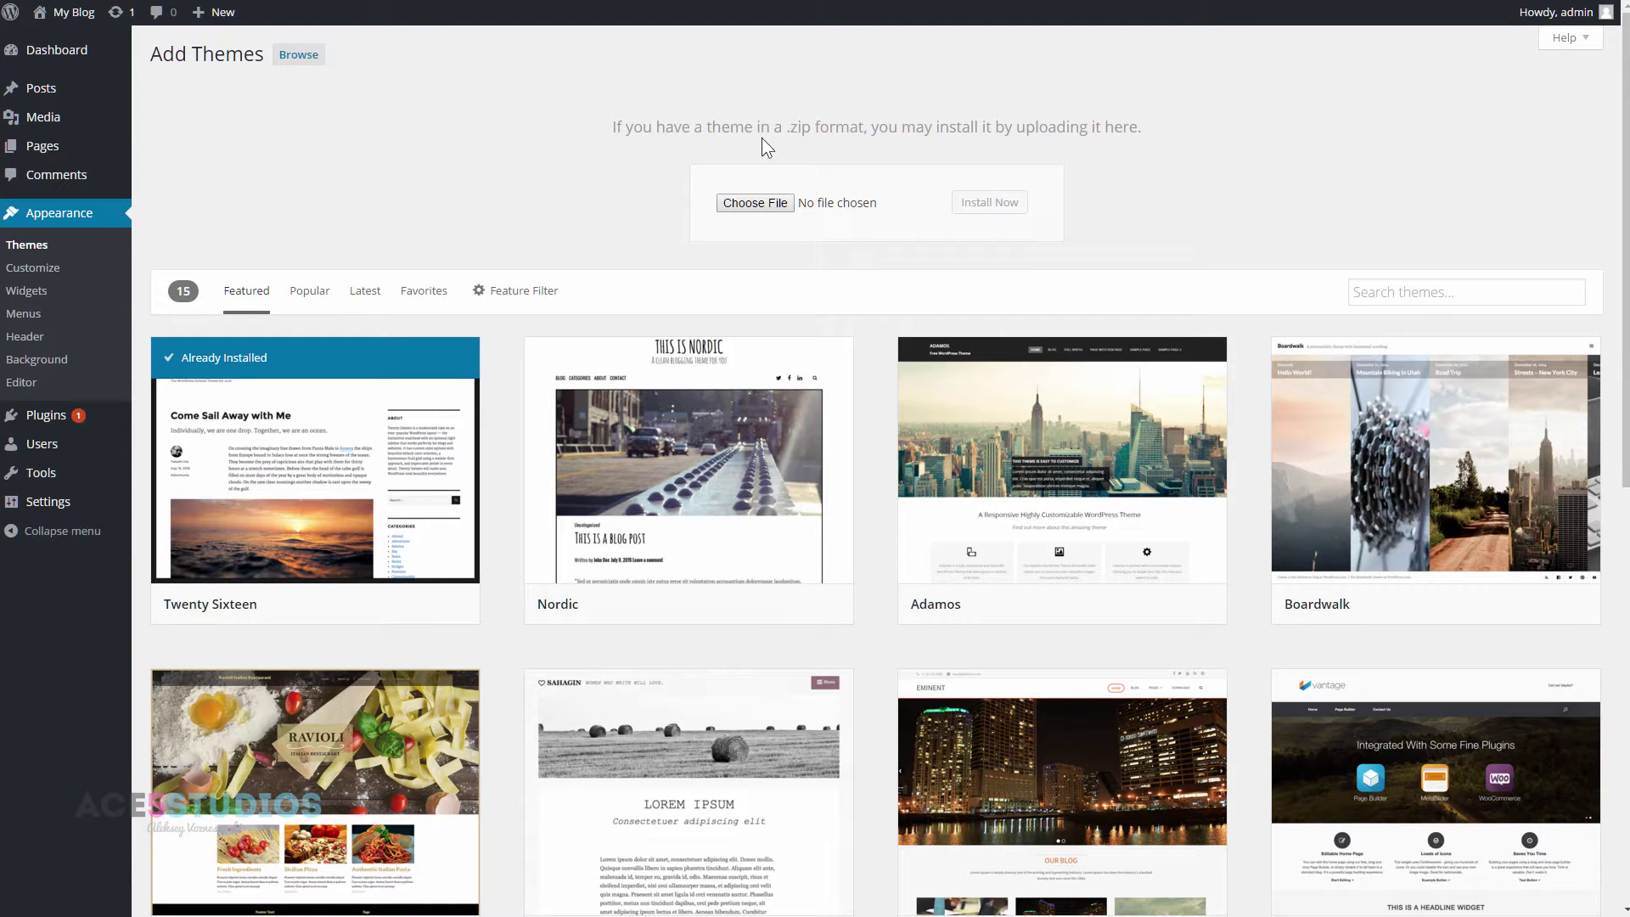
{"action": "left_click", "coordinate": [766, 193]}
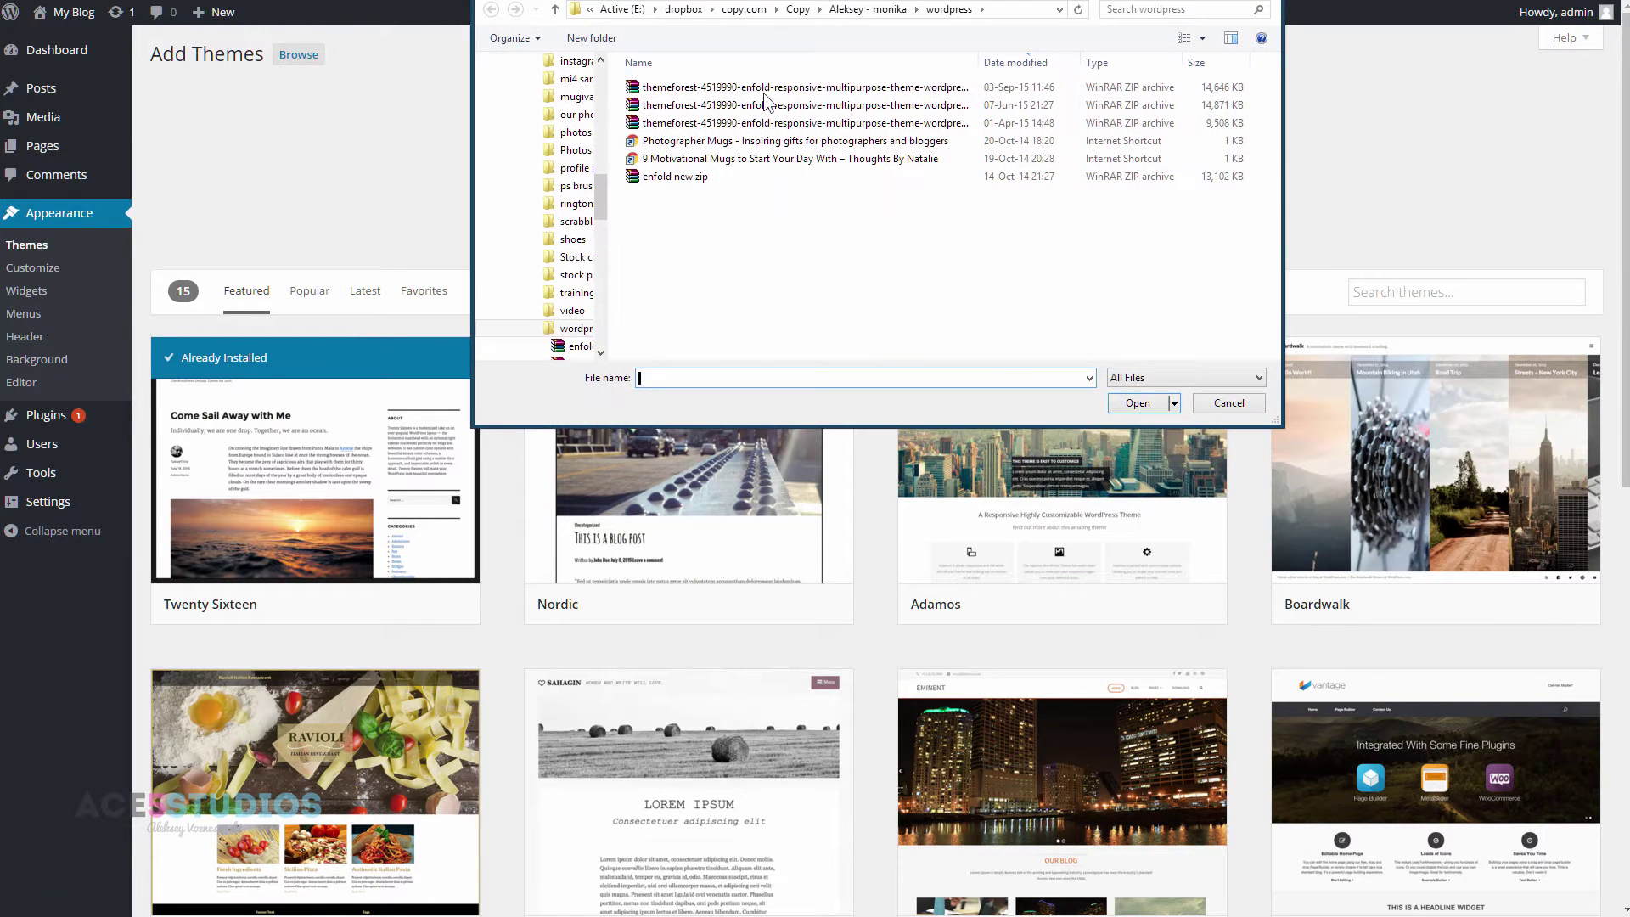
{"action": "left_click", "coordinate": [807, 88]}
{"action": "double_click", "coordinate": [807, 88]}
{"action": "left_click", "coordinate": [1013, 212]}
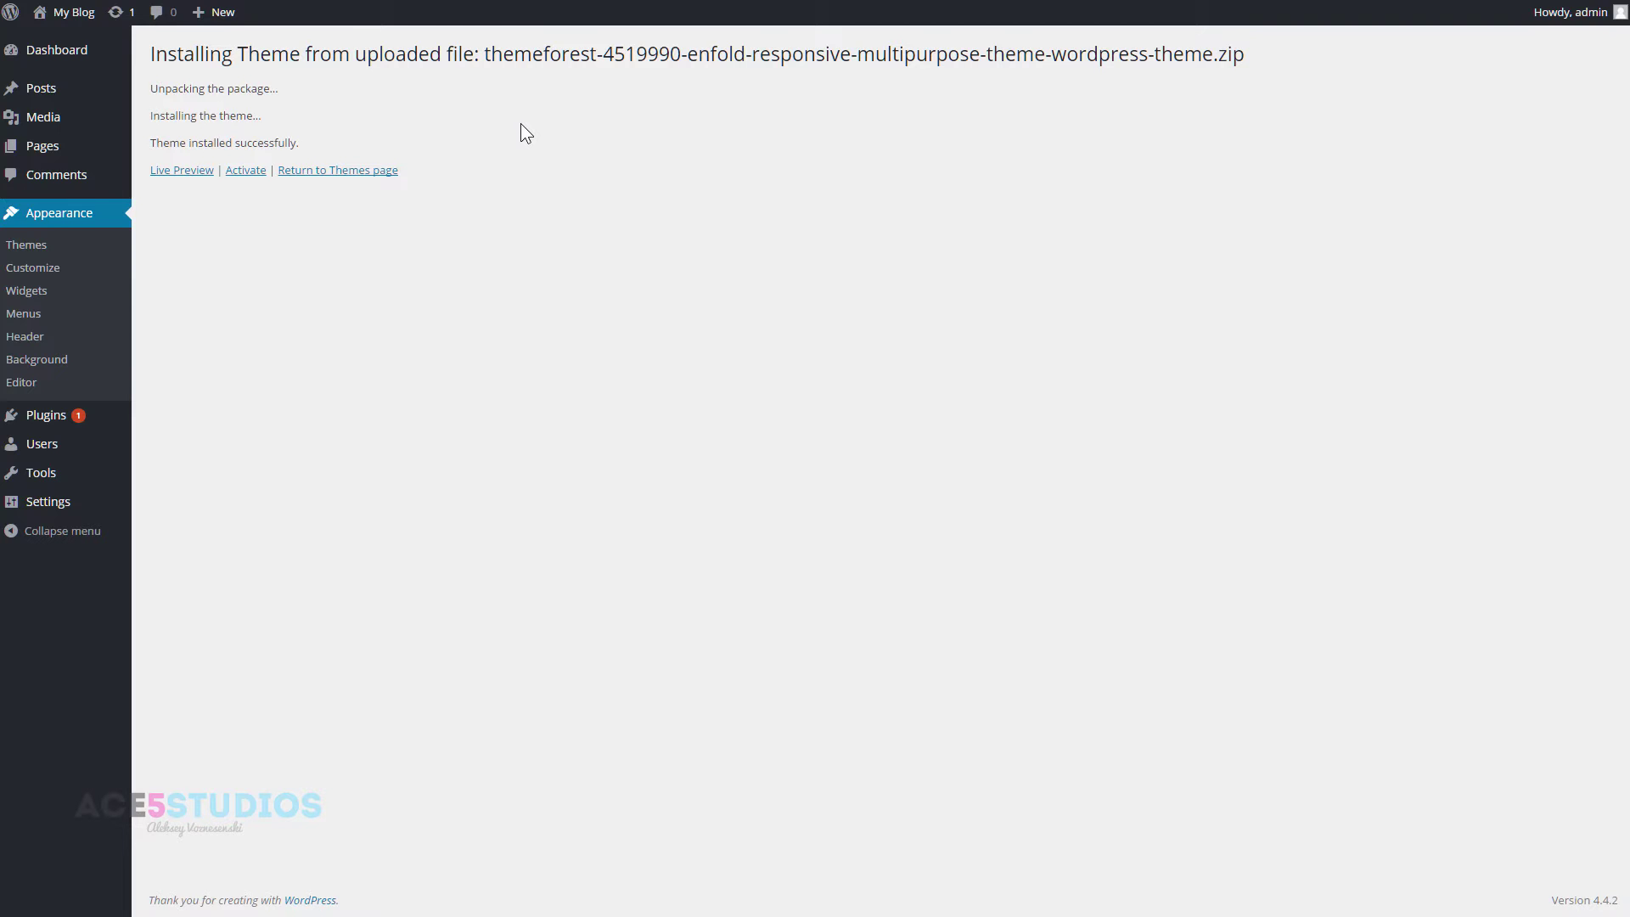
- Activate the newly installed Enfold theme
{"action": "left_click", "coordinate": [256, 169]}
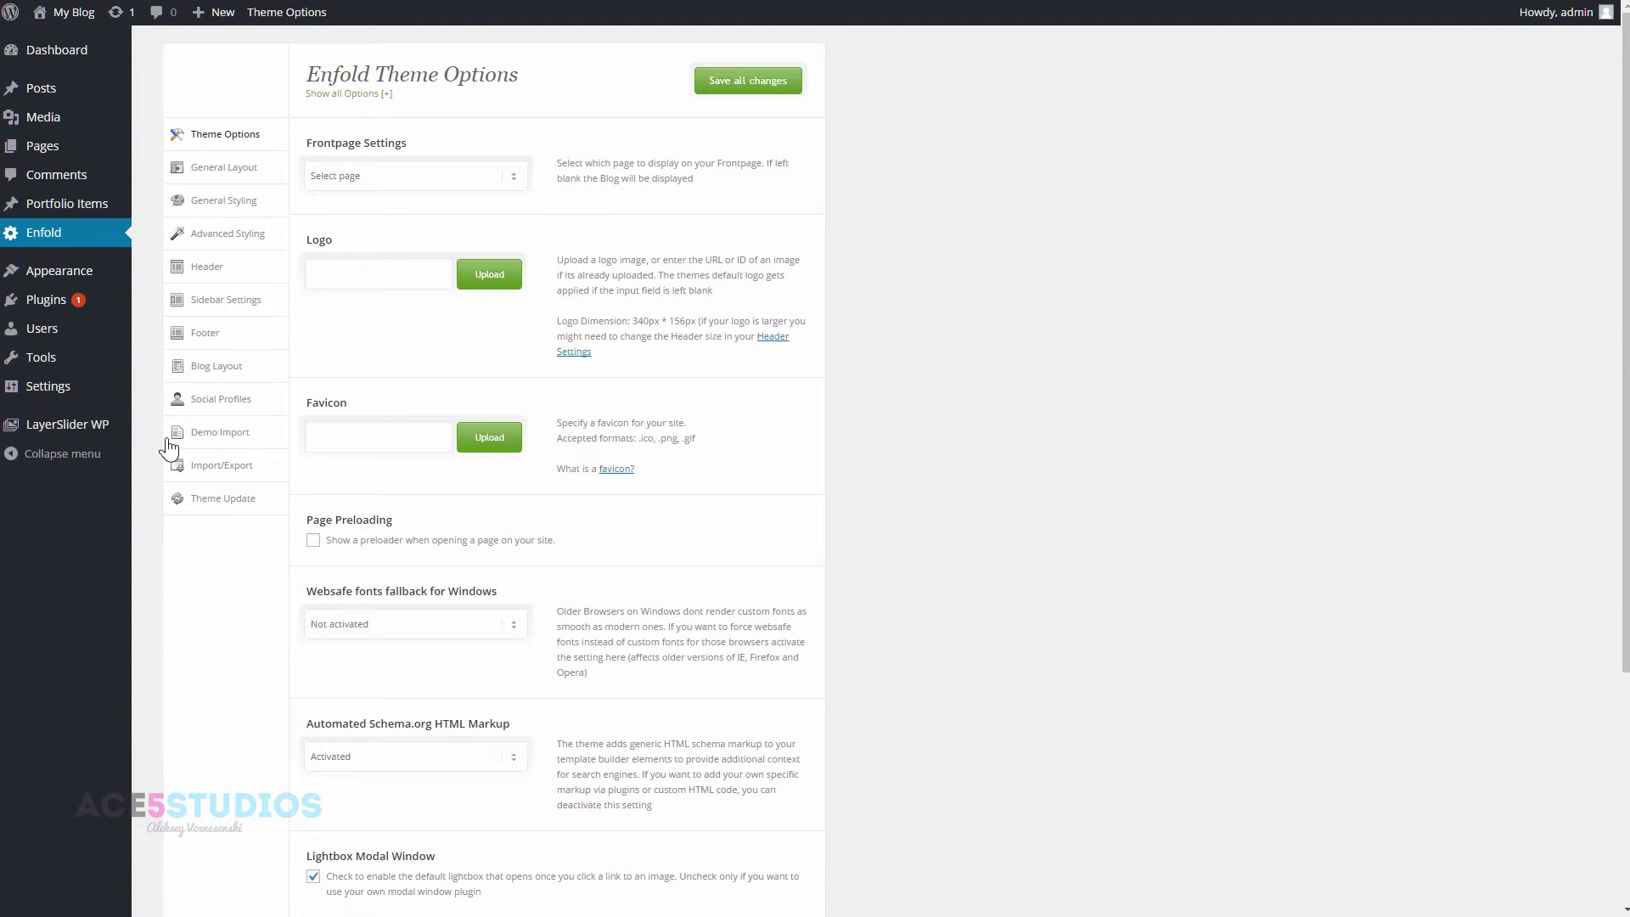
- Open Enfold's Demo Import section and look through the available demos
{"action": "left_click", "coordinate": [233, 443]}
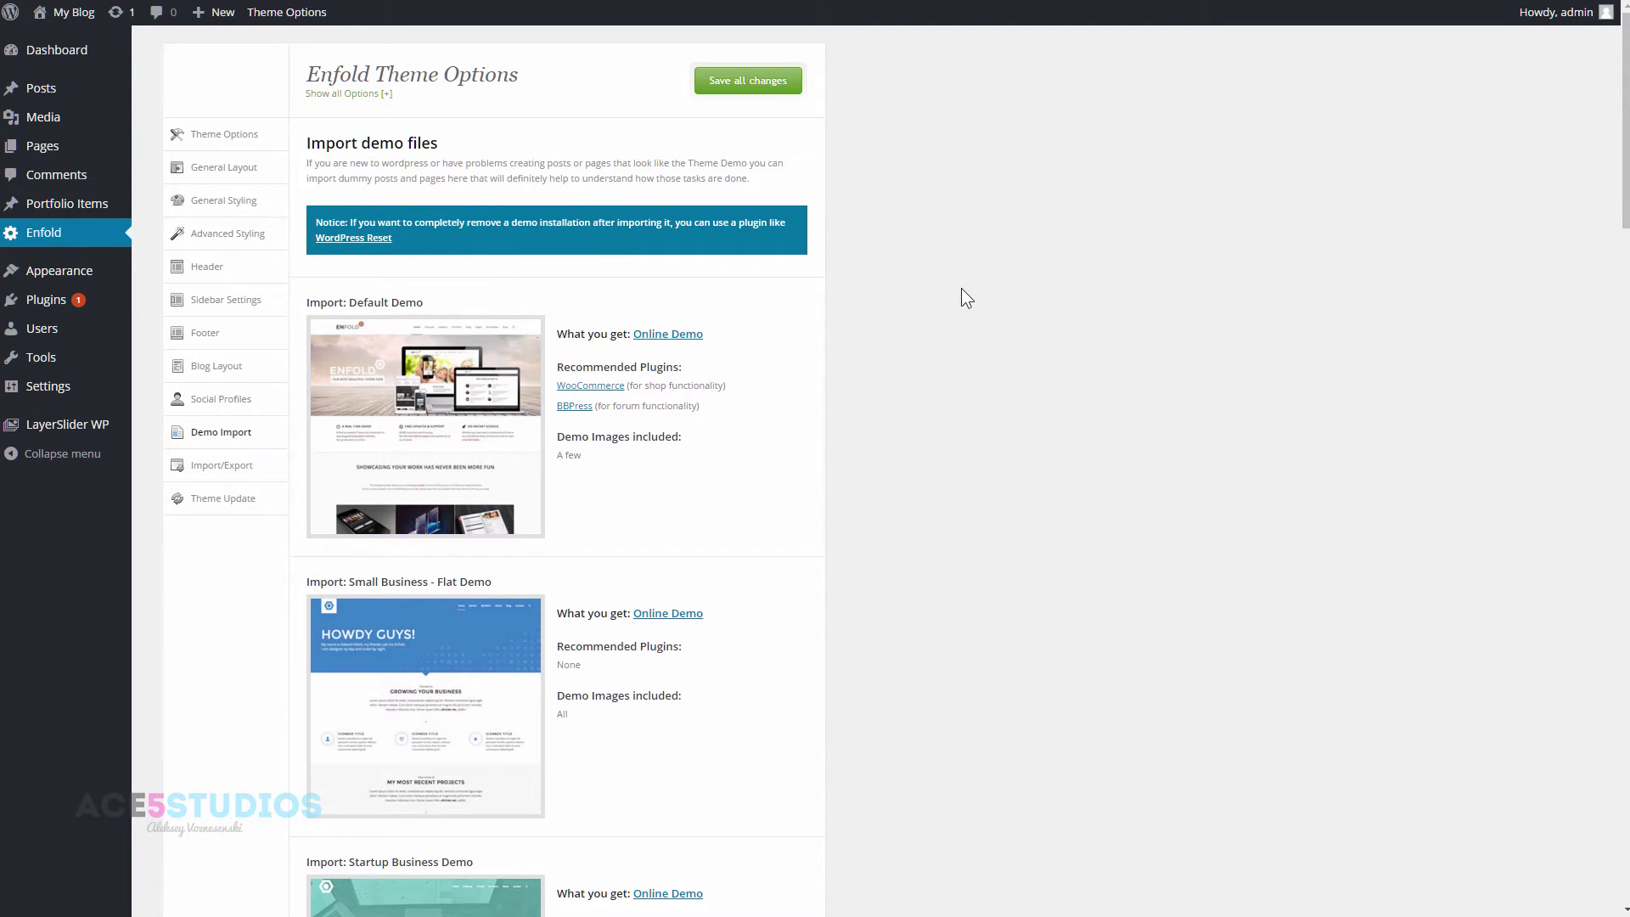
{"action": "scroll", "coordinate": [588, 450], "scroll_direction": "down", "scroll_amount": 6}
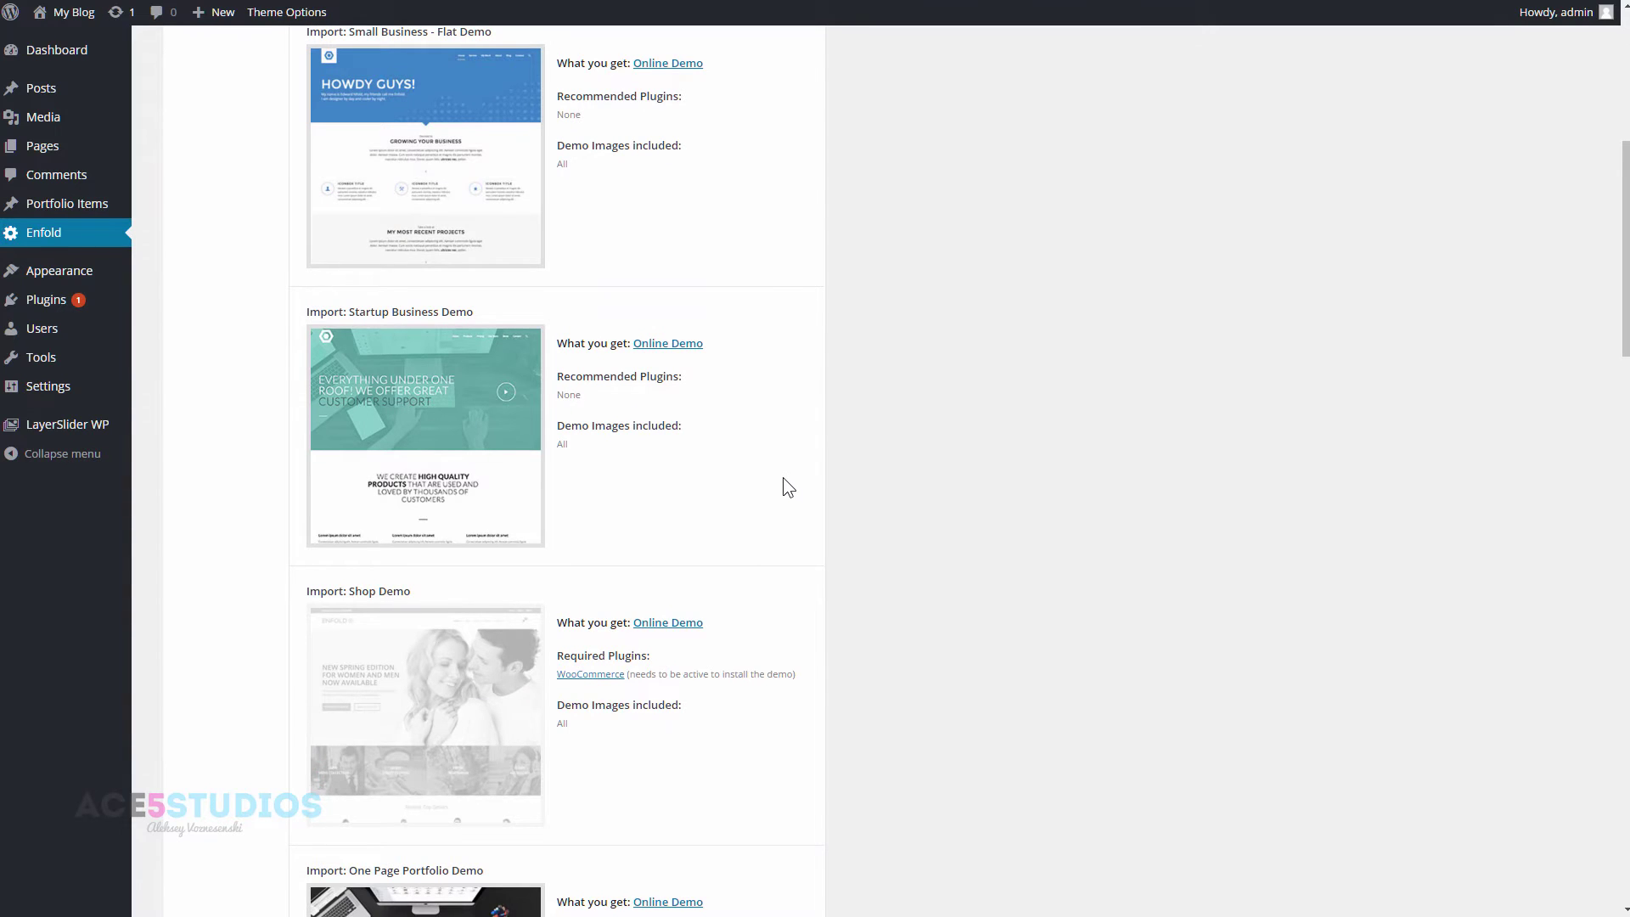
{"action": "scroll", "coordinate": [782, 480], "scroll_direction": "up", "scroll_amount": 6}
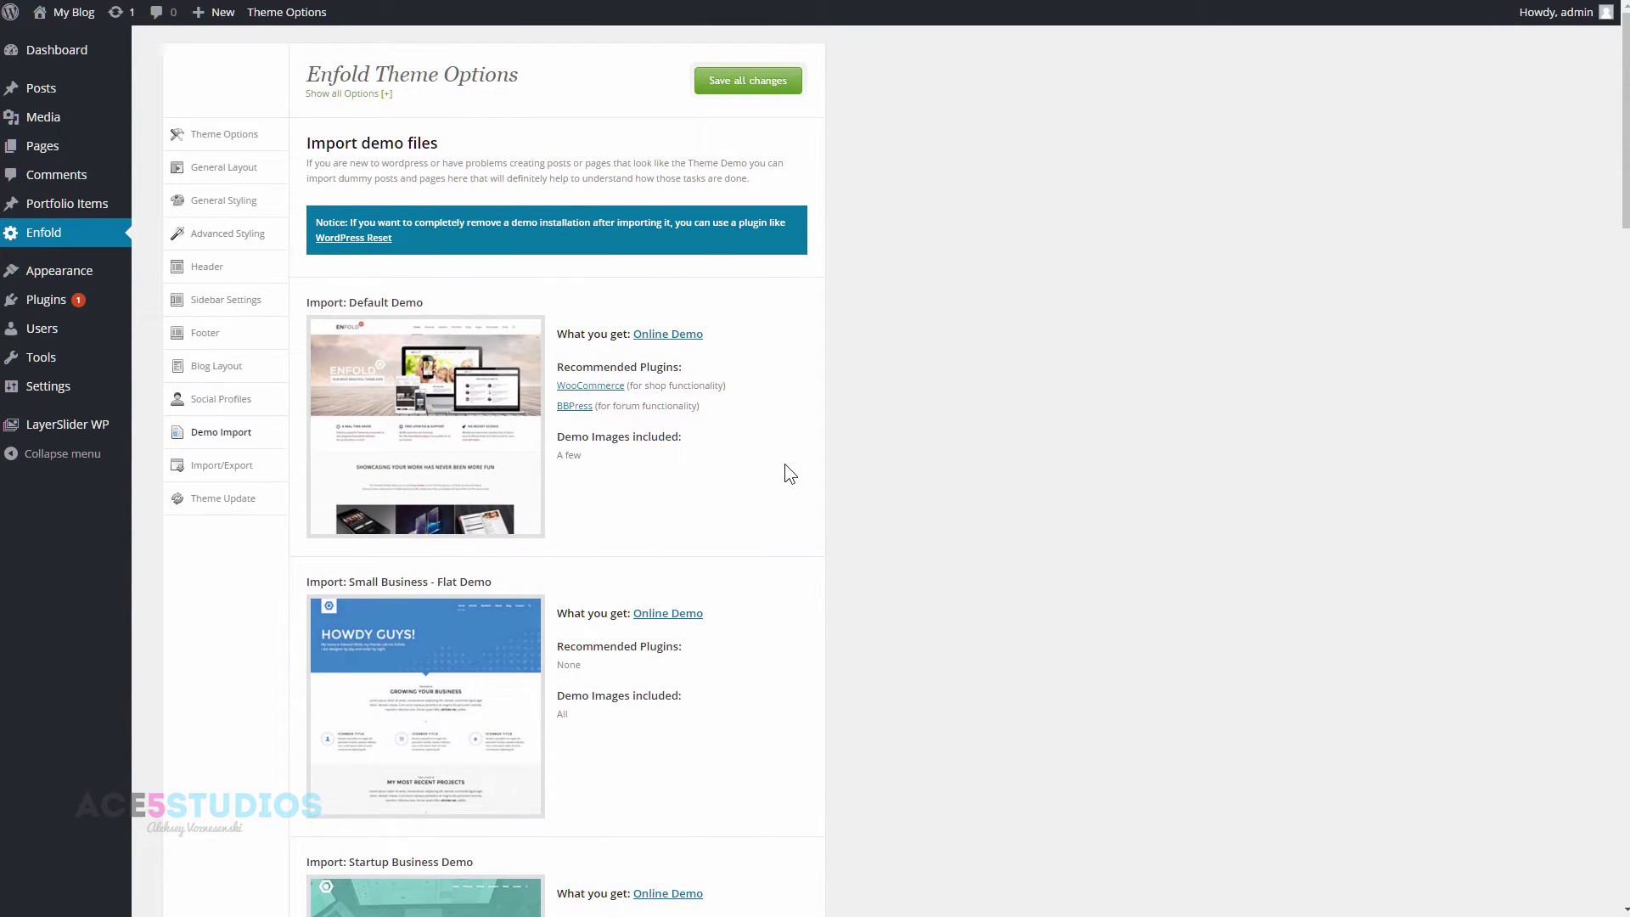
{"action": "scroll", "coordinate": [791, 465], "scroll_direction": "down", "scroll_amount": 1}
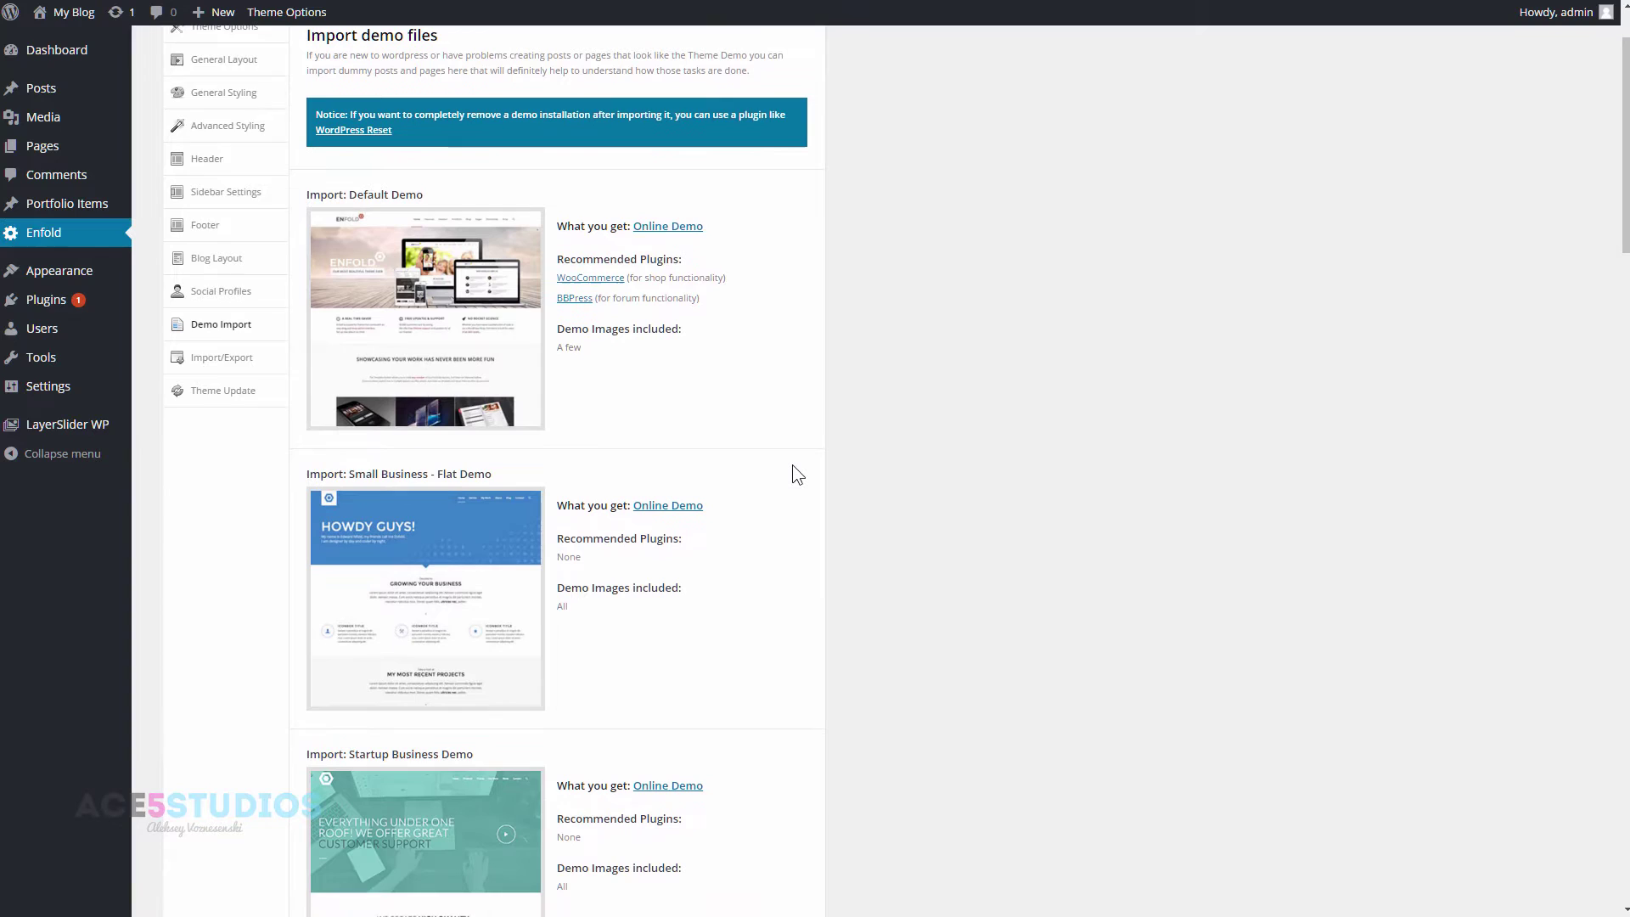
{"action": "scroll", "coordinate": [792, 465], "scroll_direction": "up", "scroll_amount": 1}
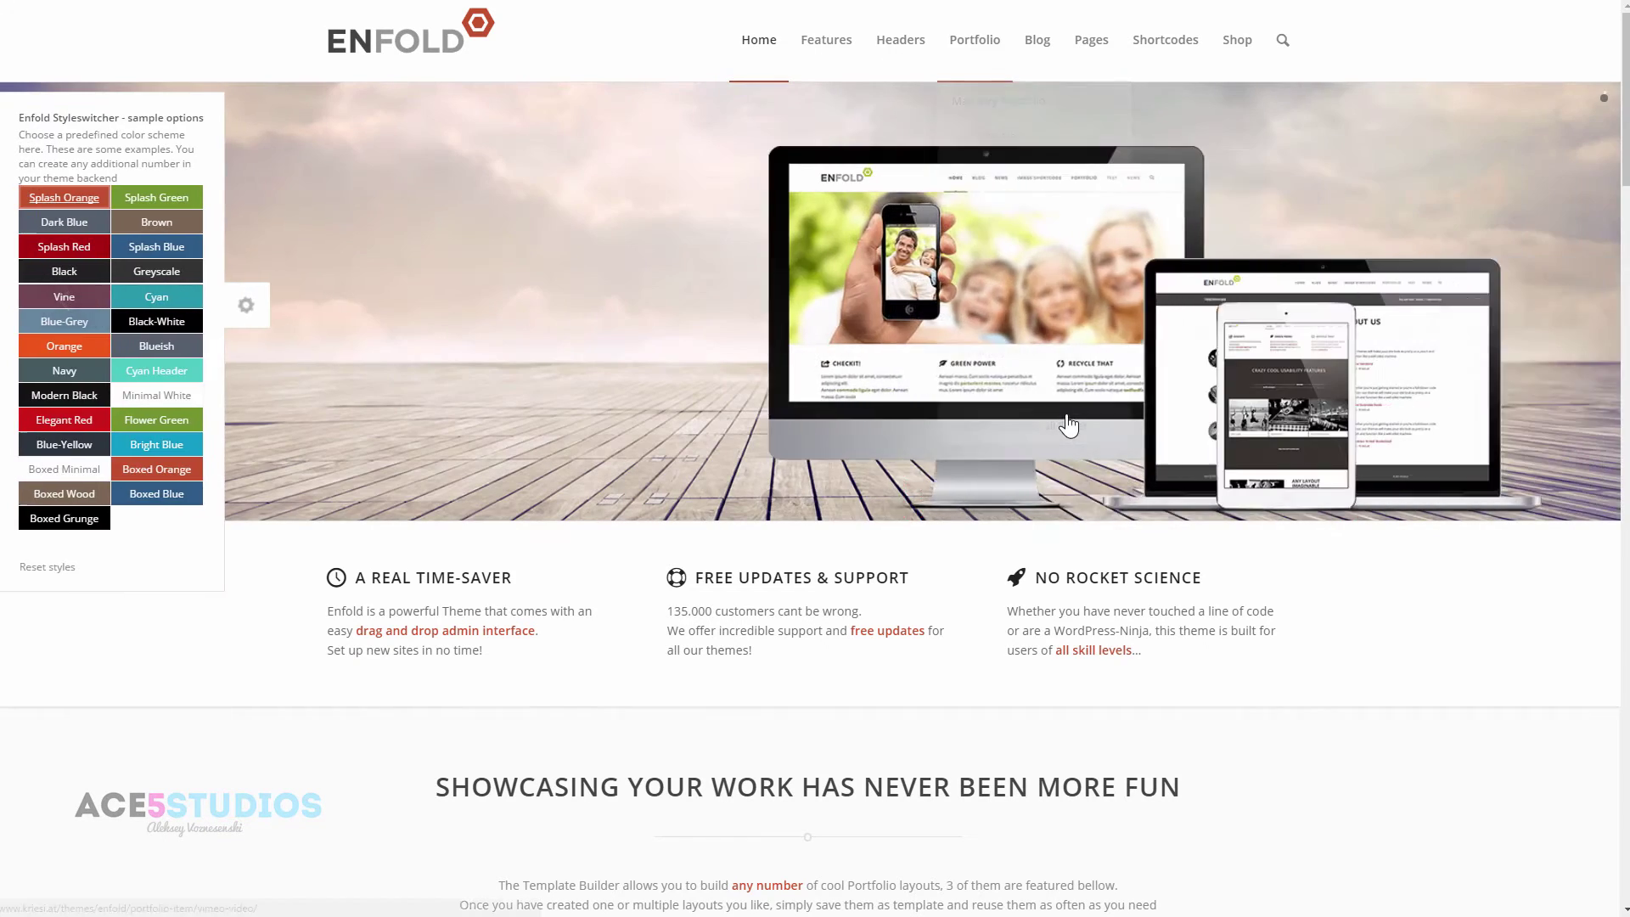
- Import Enfold's Default Demo, confirm the overwrite, then preview the Small Business Flat demo
{"action": "scroll", "coordinate": [1035, 534], "scroll_direction": "down", "scroll_amount": 5}
{"action": "scroll", "coordinate": [1002, 628], "scroll_direction": "up", "scroll_amount": 5}
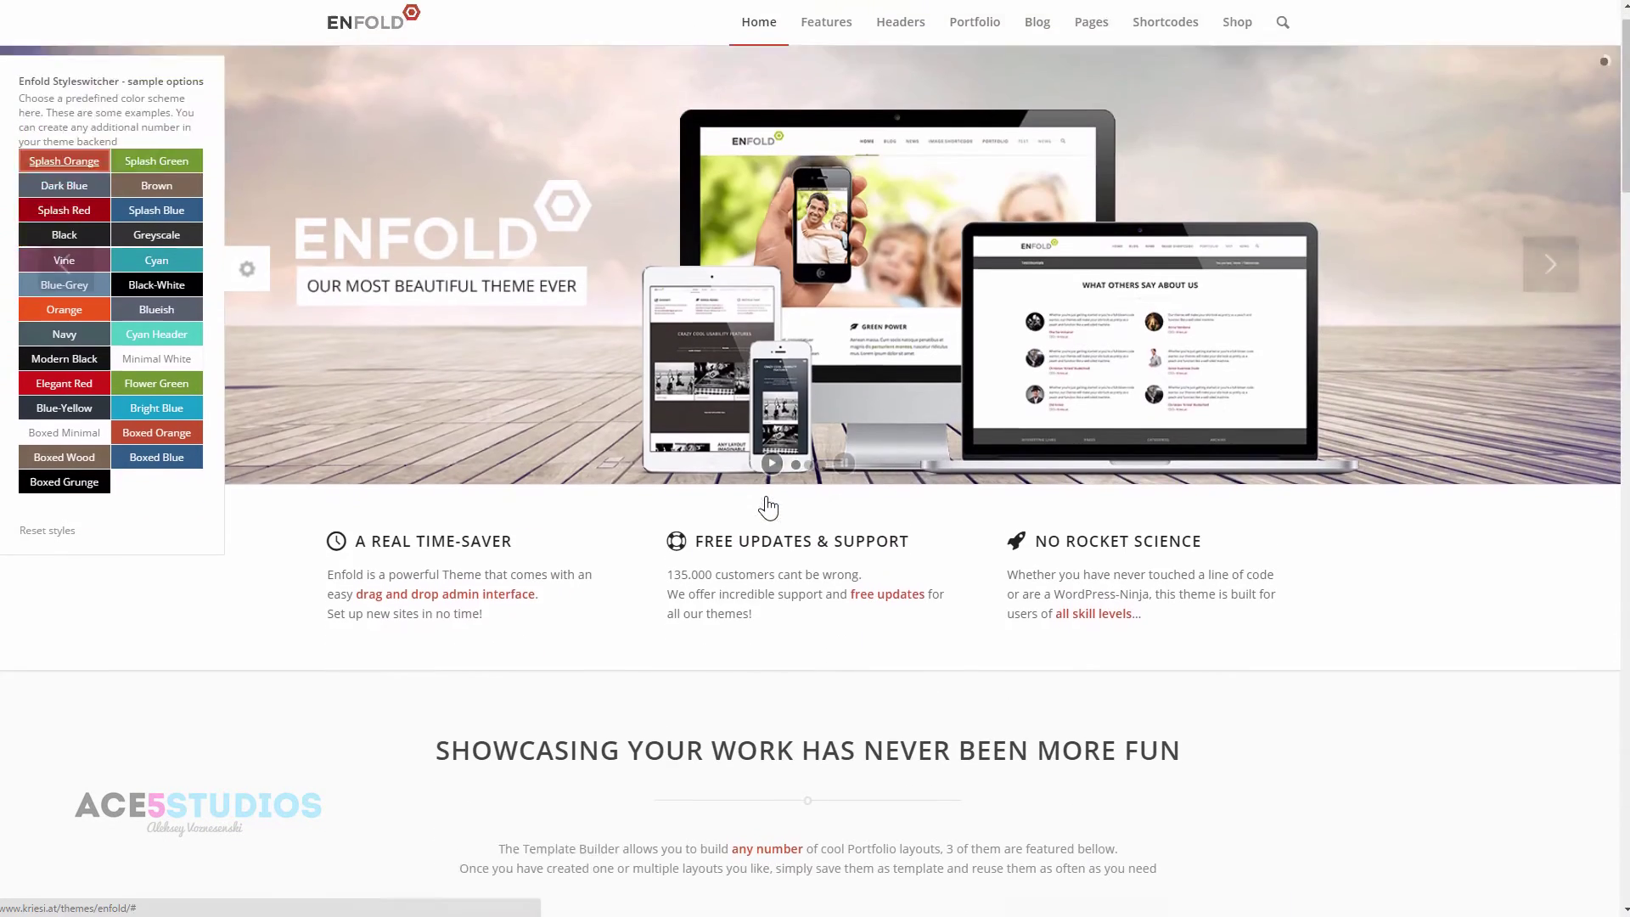
{"action": "scroll", "coordinate": [1200, 585], "scroll_direction": "down", "scroll_amount": 17}
{"action": "scroll", "coordinate": [1199, 552], "scroll_direction": "down", "scroll_amount": 4}
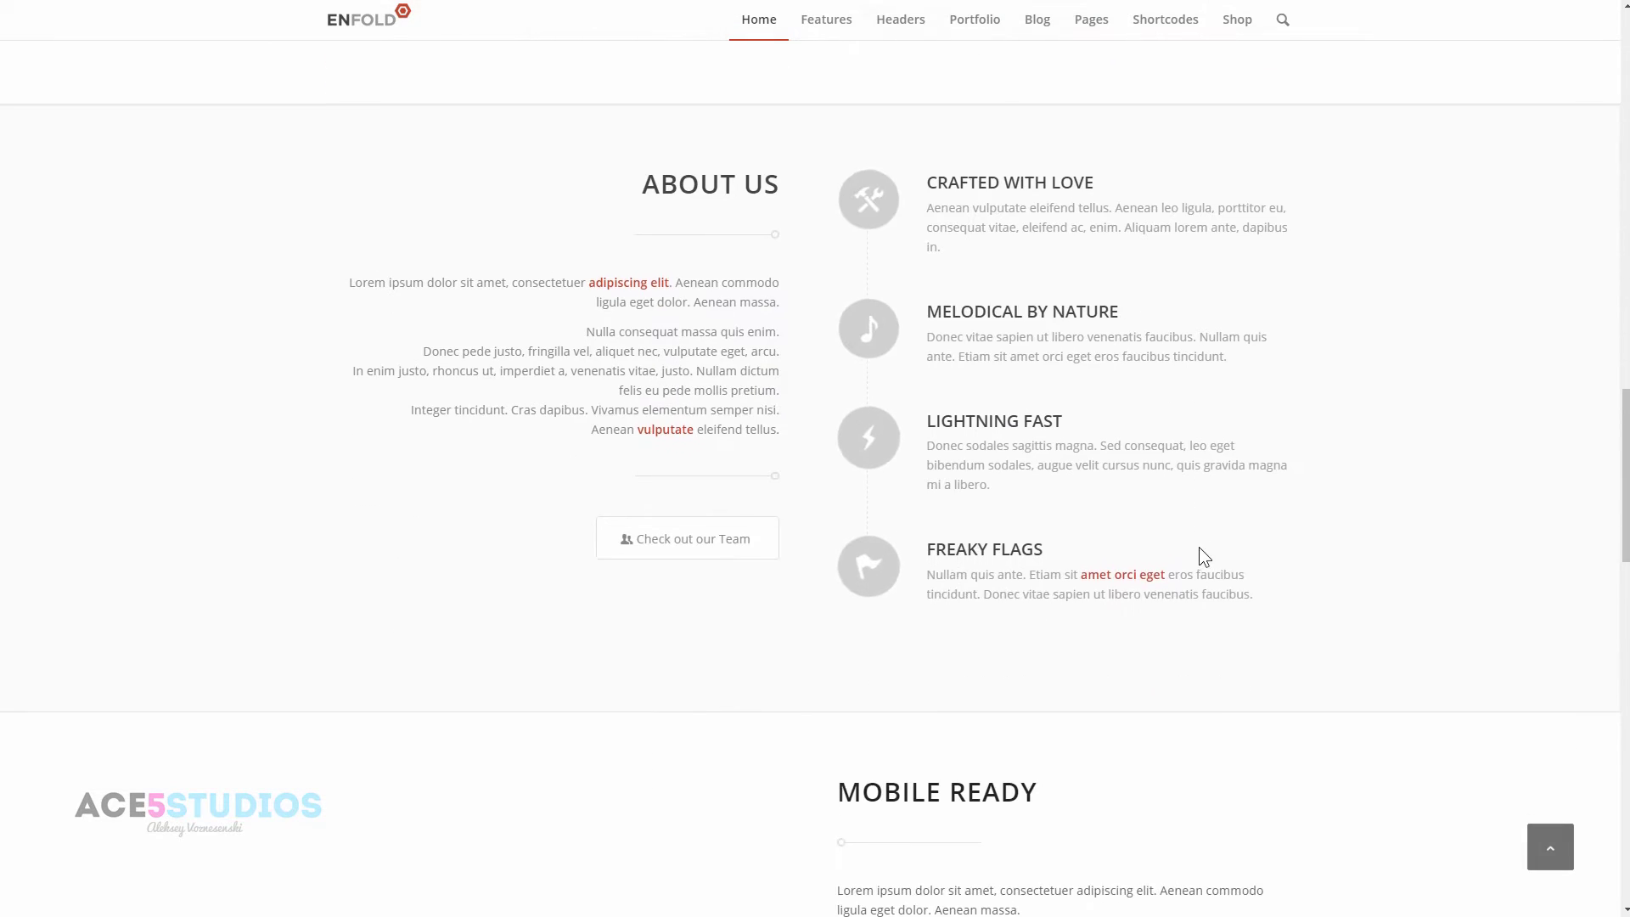
{"action": "scroll", "coordinate": [1199, 532], "scroll_direction": "up", "scroll_amount": 8}
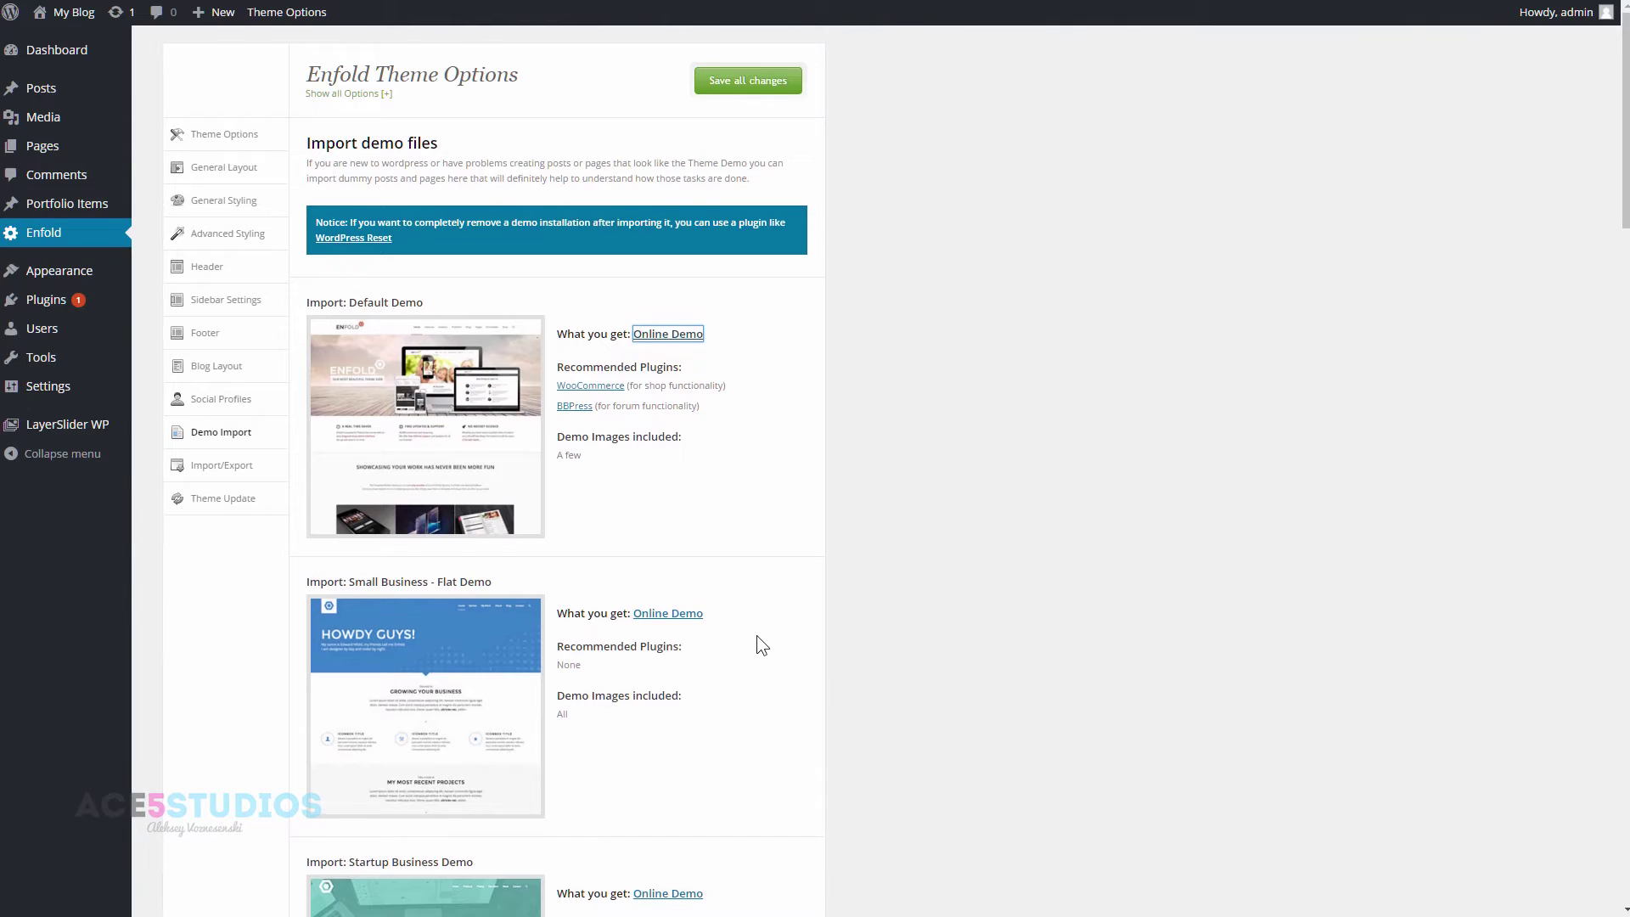
{"action": "scroll", "coordinate": [765, 608], "scroll_direction": "down", "scroll_amount": 15}
{"action": "scroll", "coordinate": [766, 604], "scroll_direction": "down", "scroll_amount": 15}
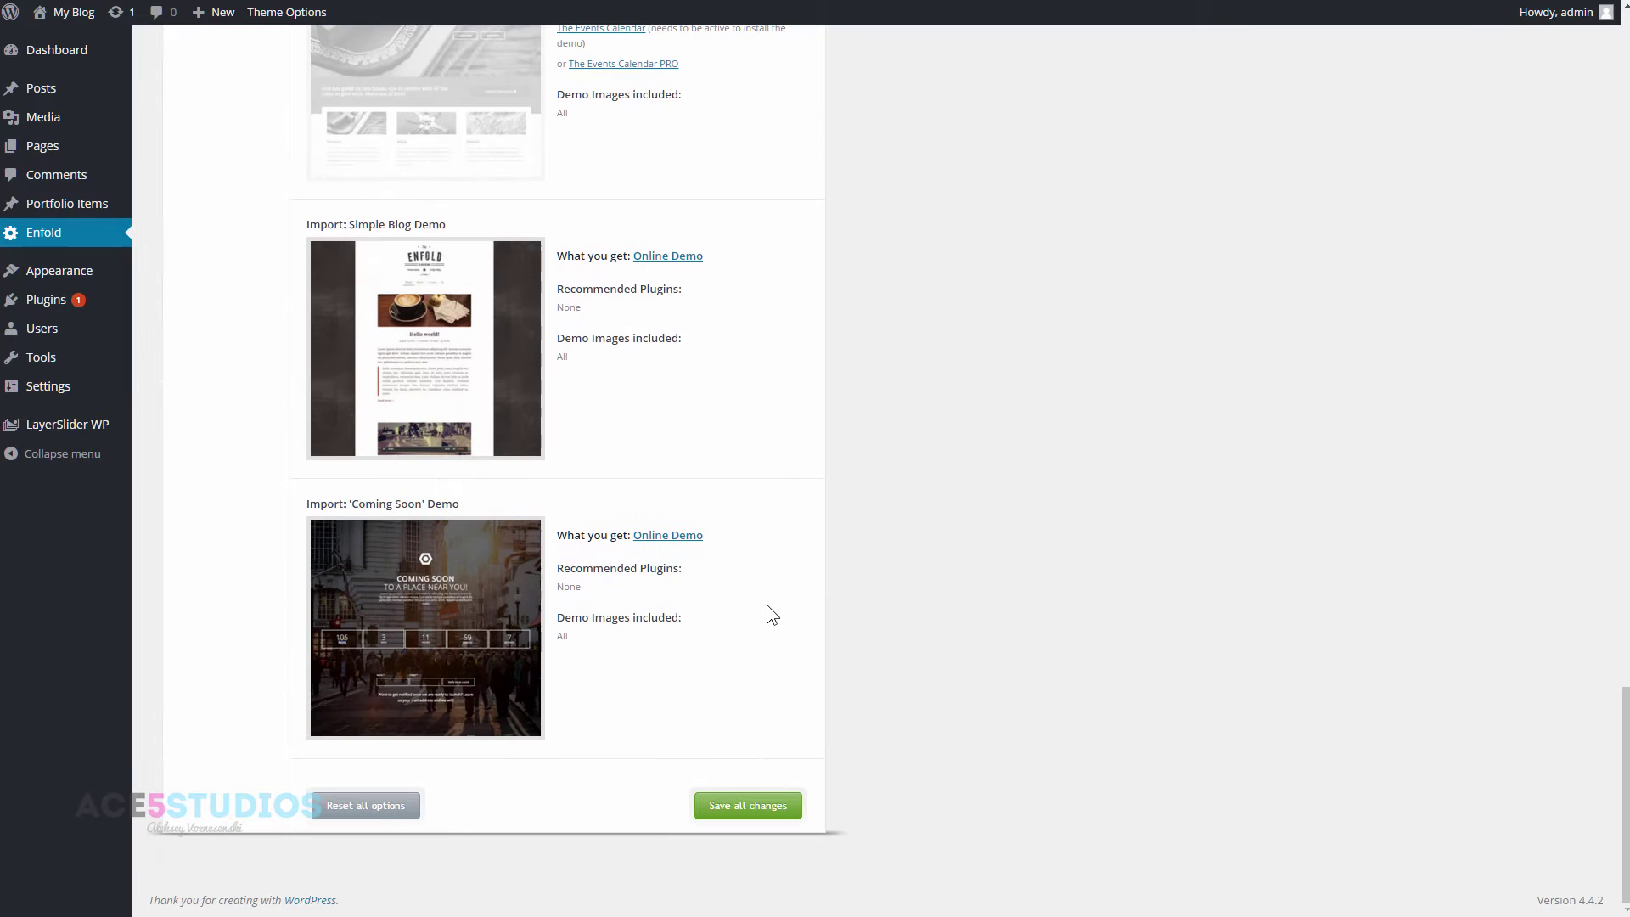
{"action": "scroll", "coordinate": [767, 605], "scroll_direction": "up", "scroll_amount": 20}
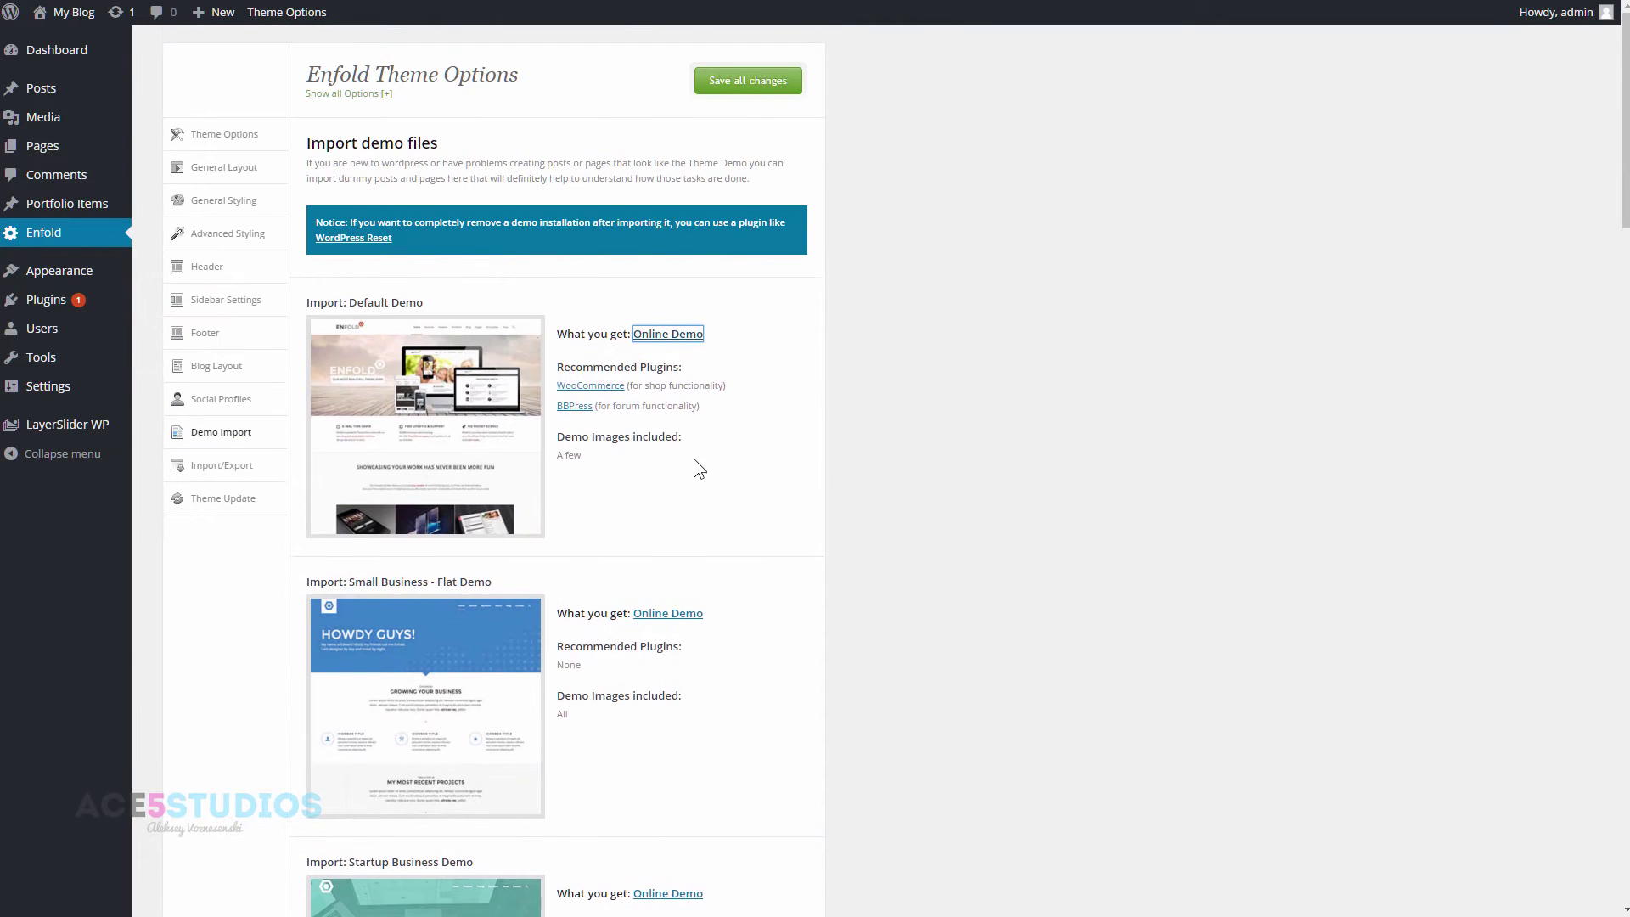
{"action": "left_click", "coordinate": [462, 431]}
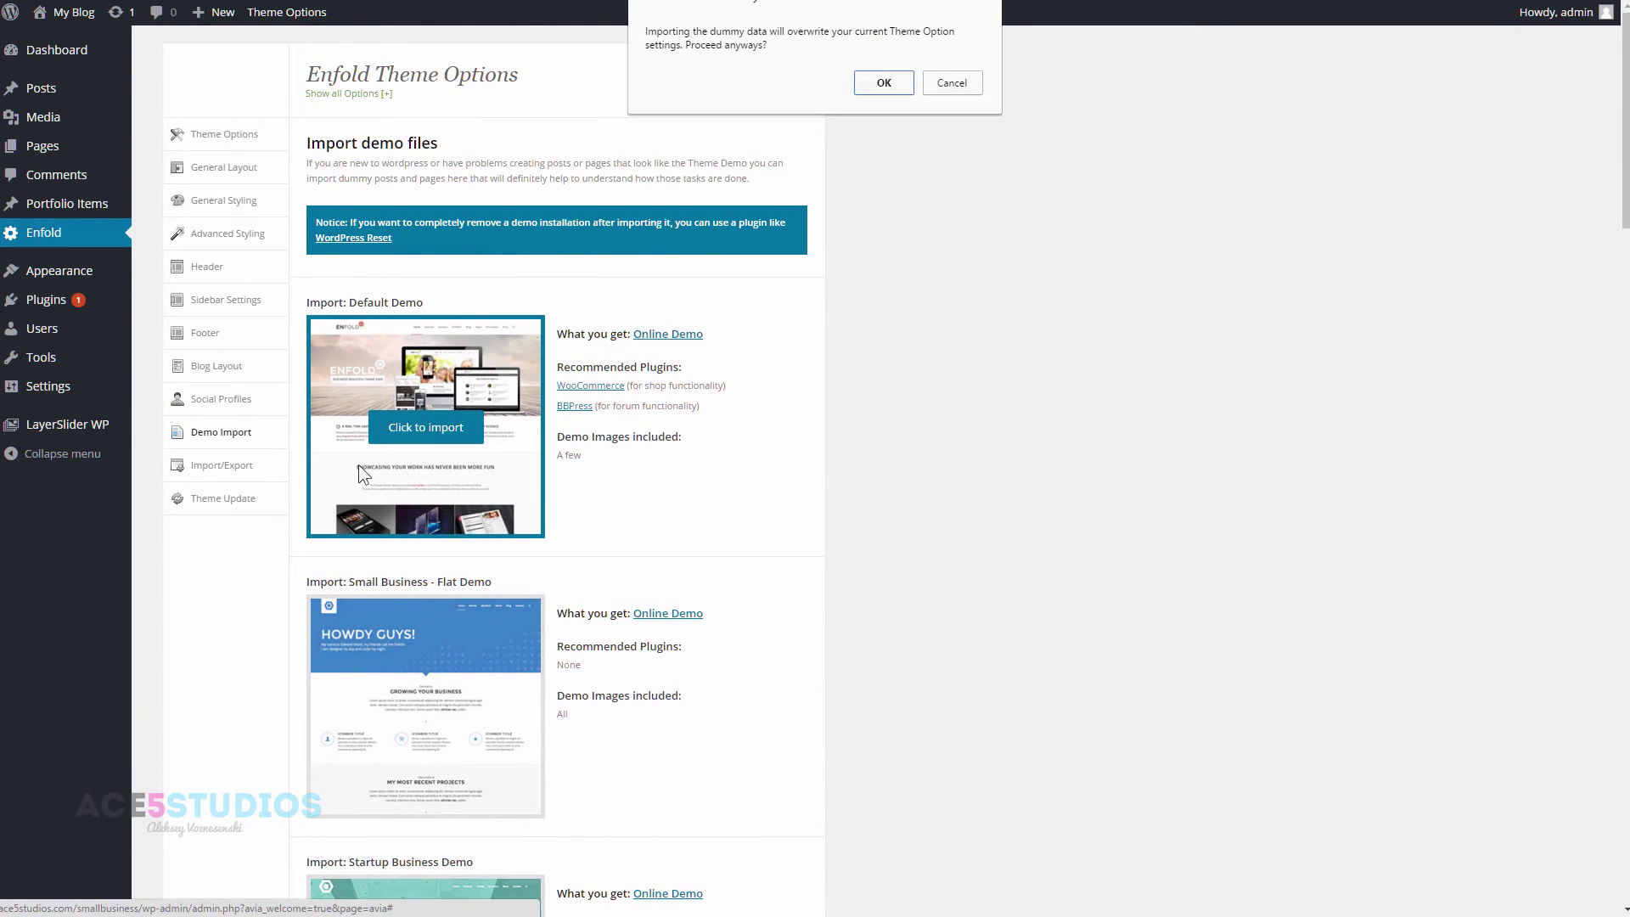
{"action": "left_click", "coordinate": [883, 84]}
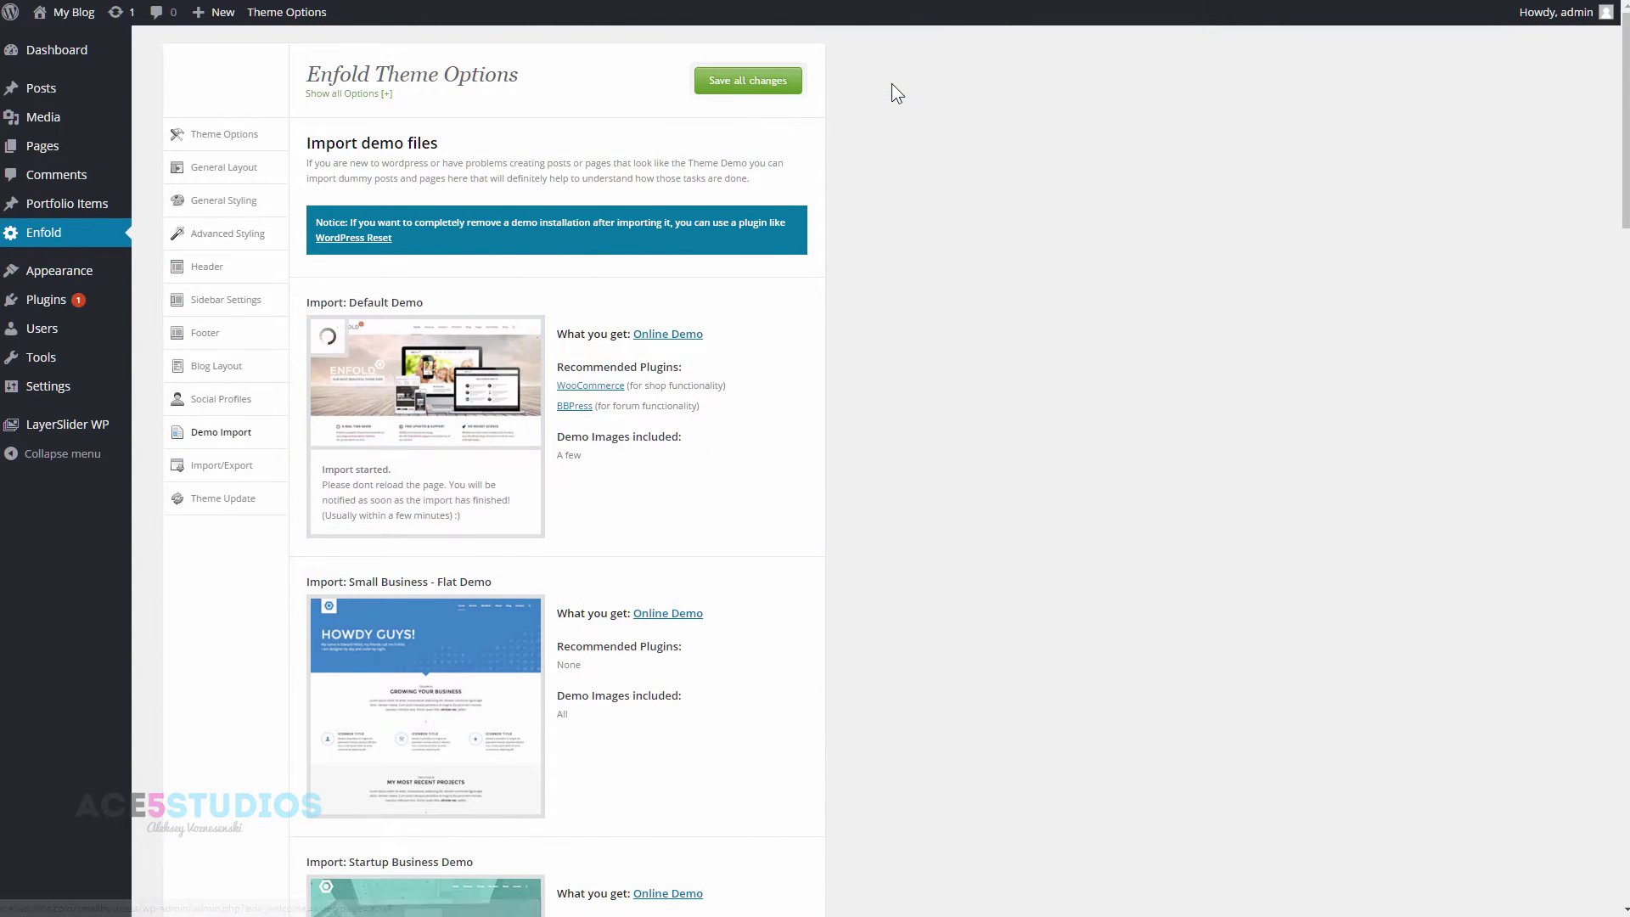
{"action": "left_click", "coordinate": [677, 622]}
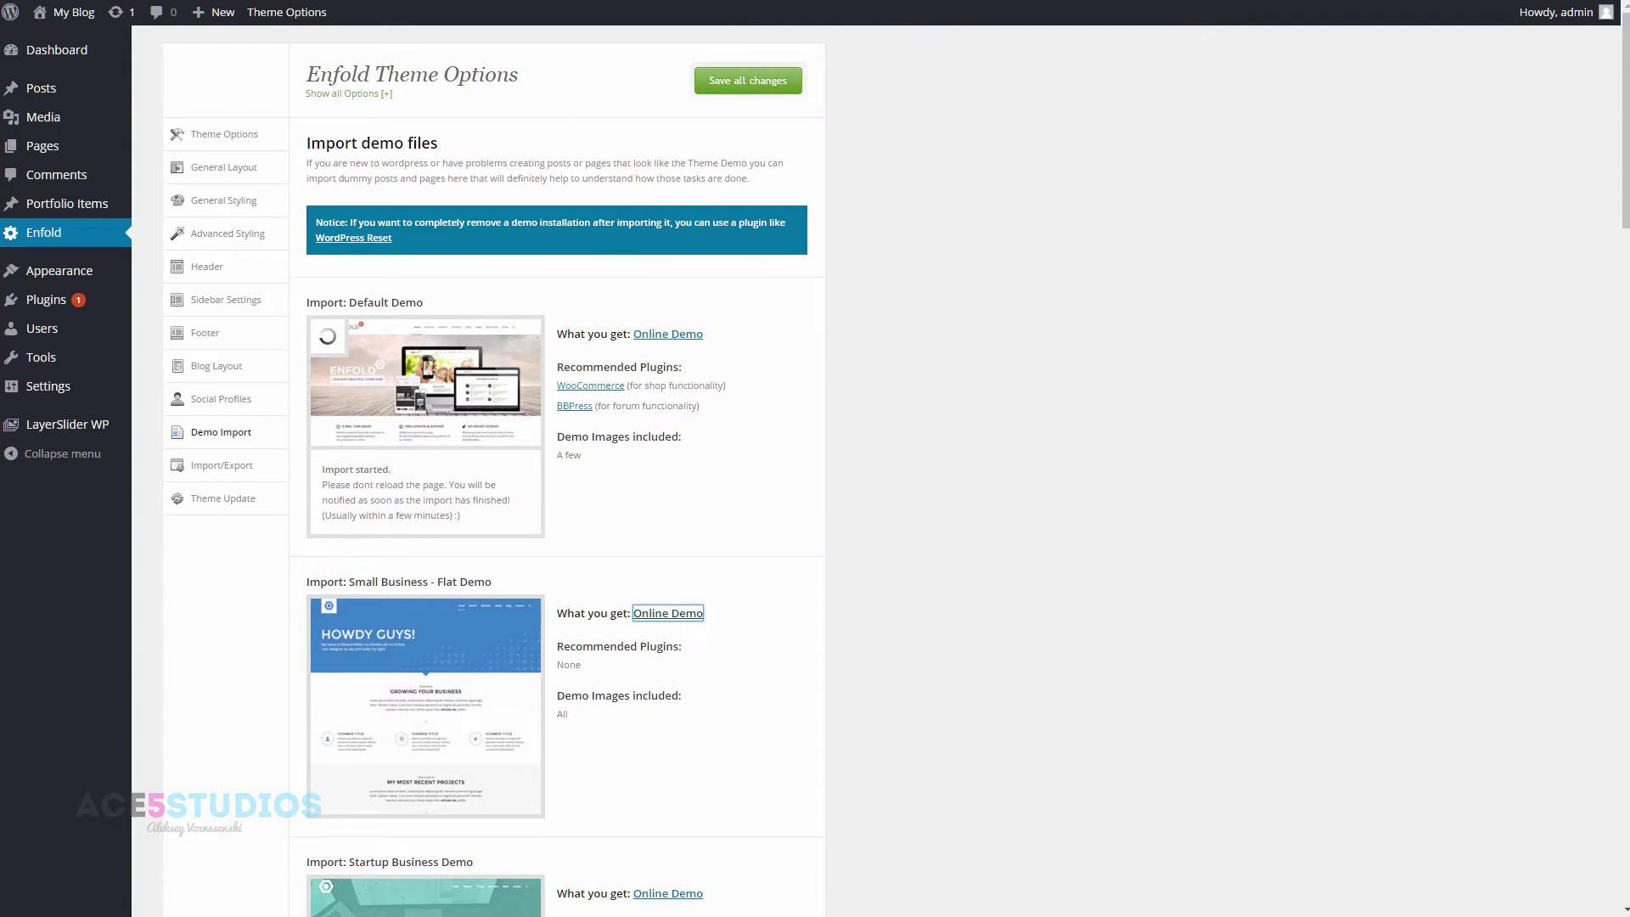
- Tour the Small Business flat demo's Services, My Work and About pages
{"action": "scroll", "coordinate": [980, 465], "scroll_direction": "down", "scroll_amount": 15}
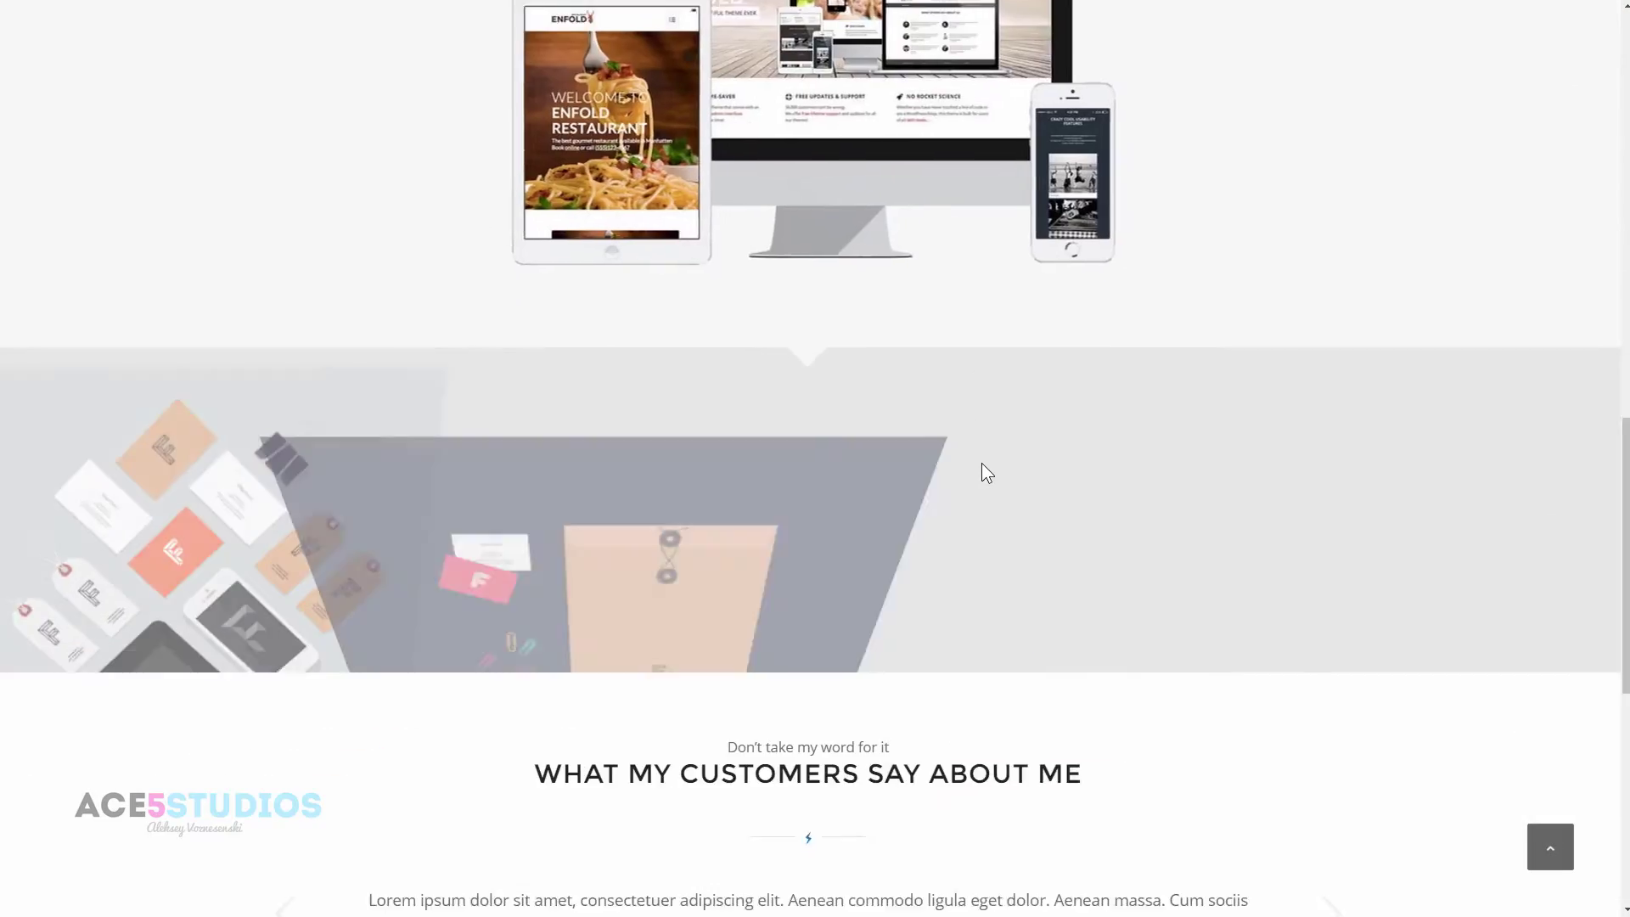
{"action": "scroll", "coordinate": [1018, 484], "scroll_direction": "up", "scroll_amount": 5}
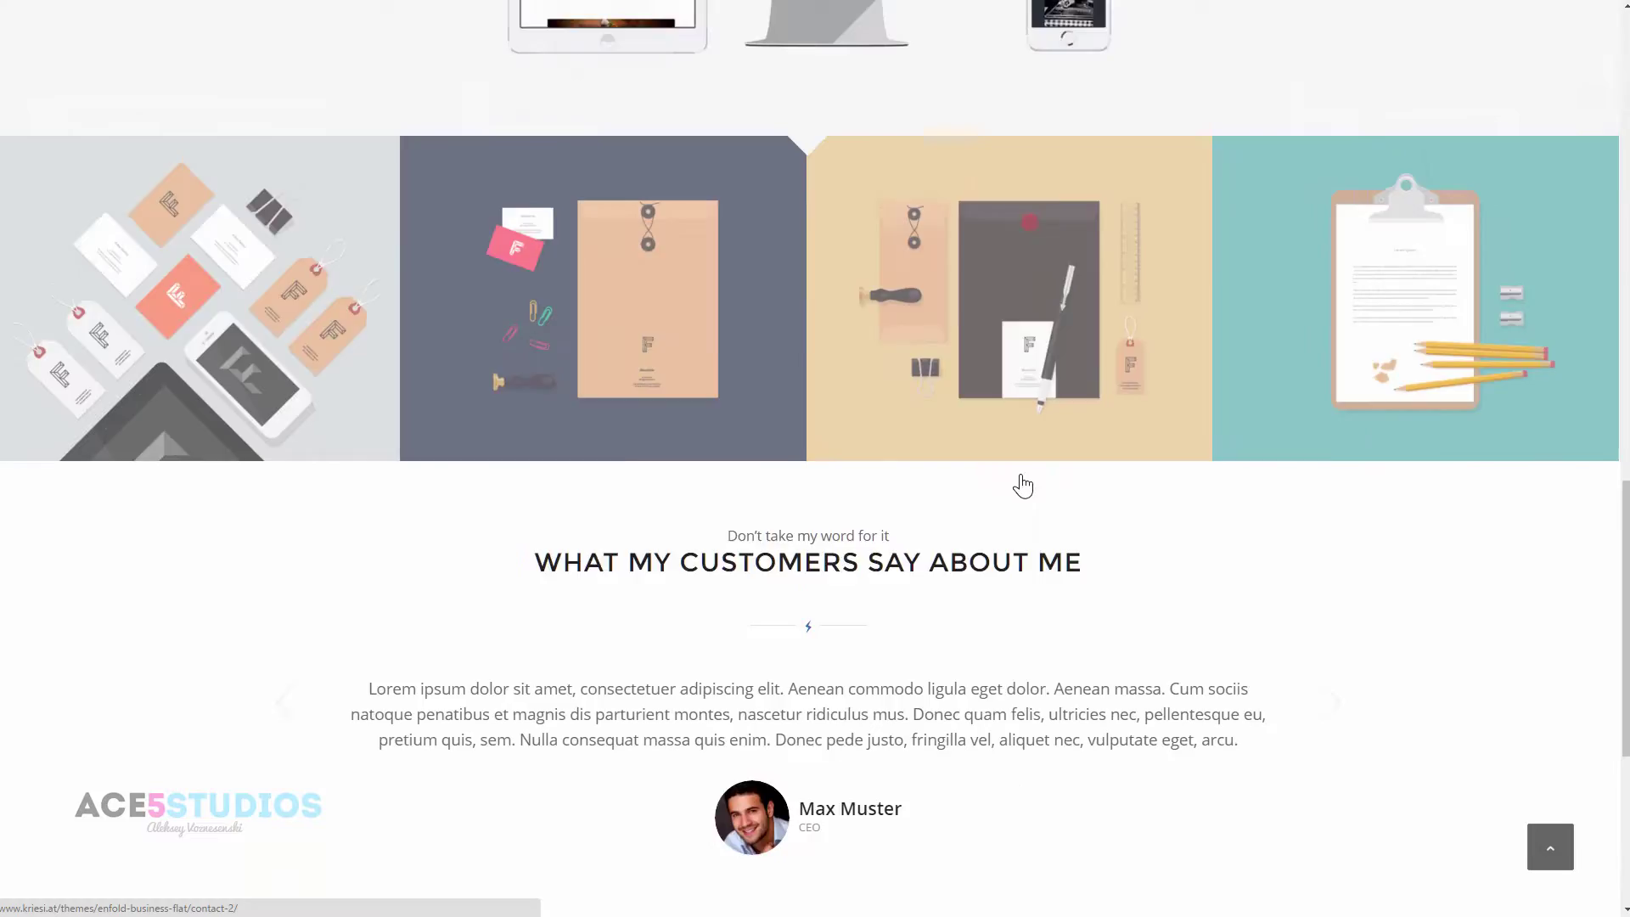
{"action": "scroll", "coordinate": [1022, 486], "scroll_direction": "up", "scroll_amount": 10}
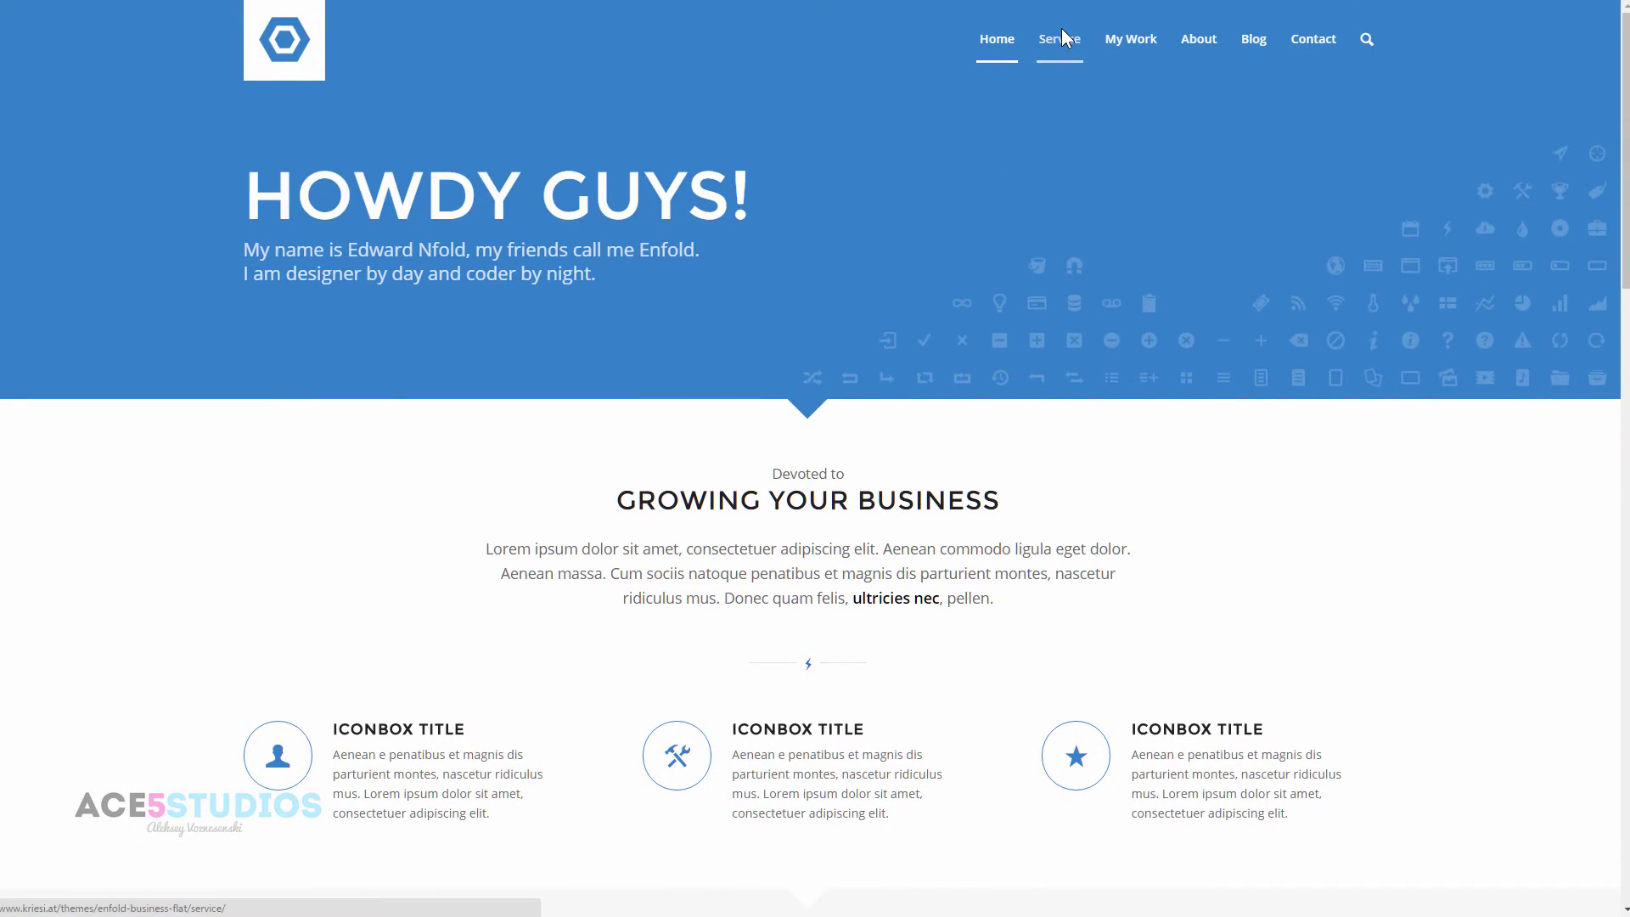
{"action": "left_click", "coordinate": [1061, 30]}
{"action": "scroll", "coordinate": [998, 448], "scroll_direction": "down", "scroll_amount": 10}
{"action": "scroll", "coordinate": [1000, 443], "scroll_direction": "up", "scroll_amount": 2}
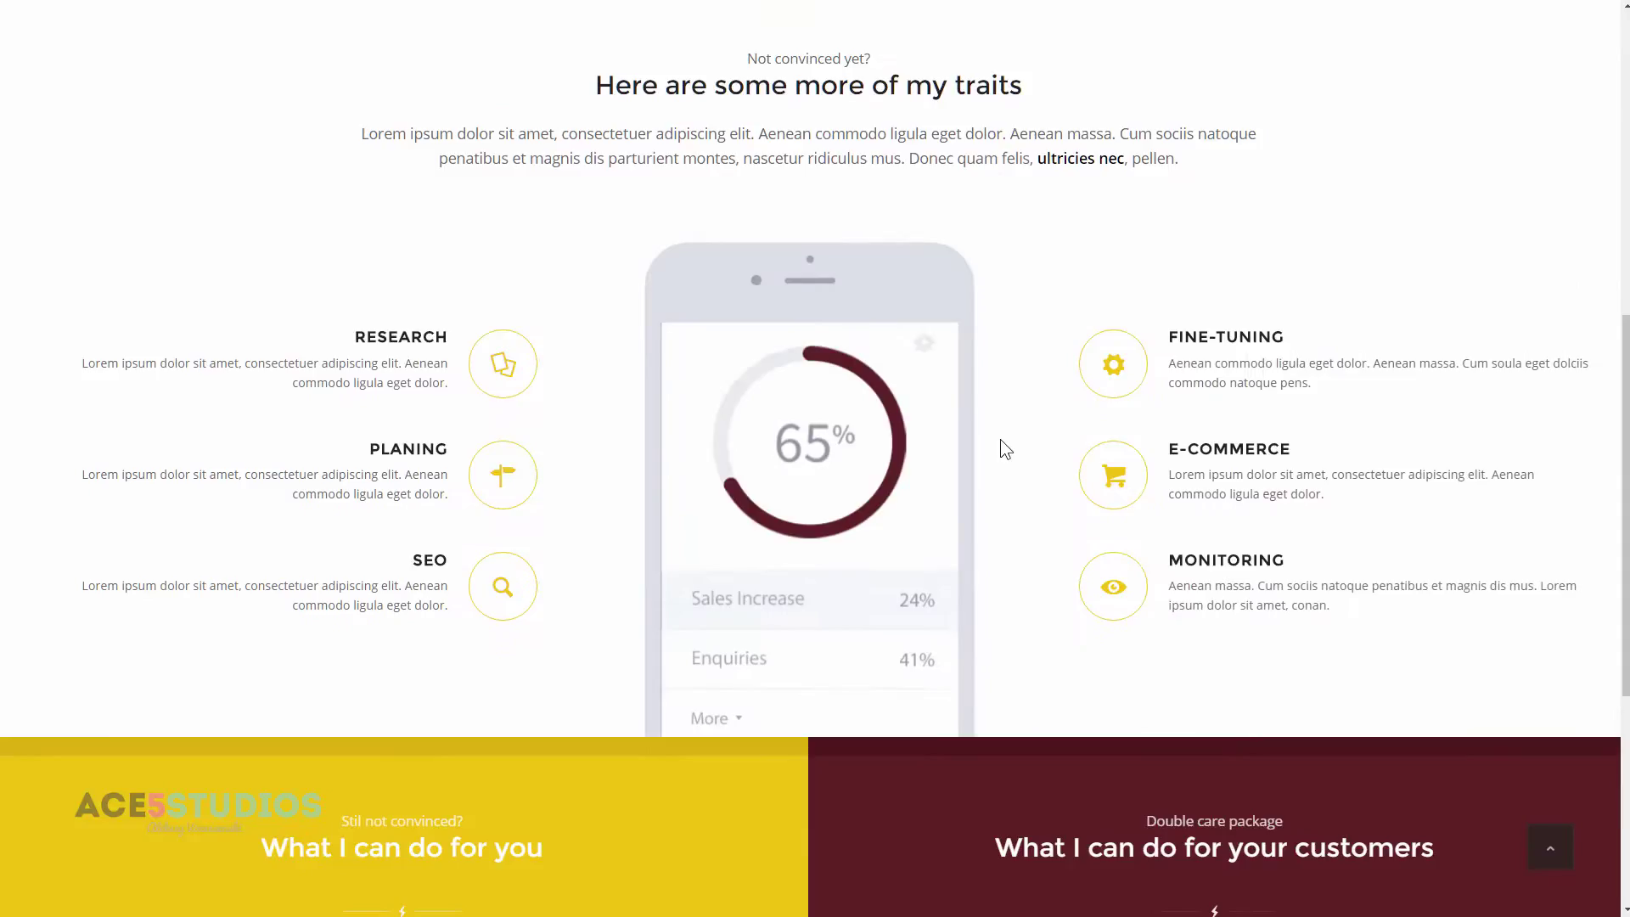
{"action": "scroll", "coordinate": [1000, 440], "scroll_direction": "up", "scroll_amount": 5}
{"action": "left_click", "coordinate": [1121, 34]}
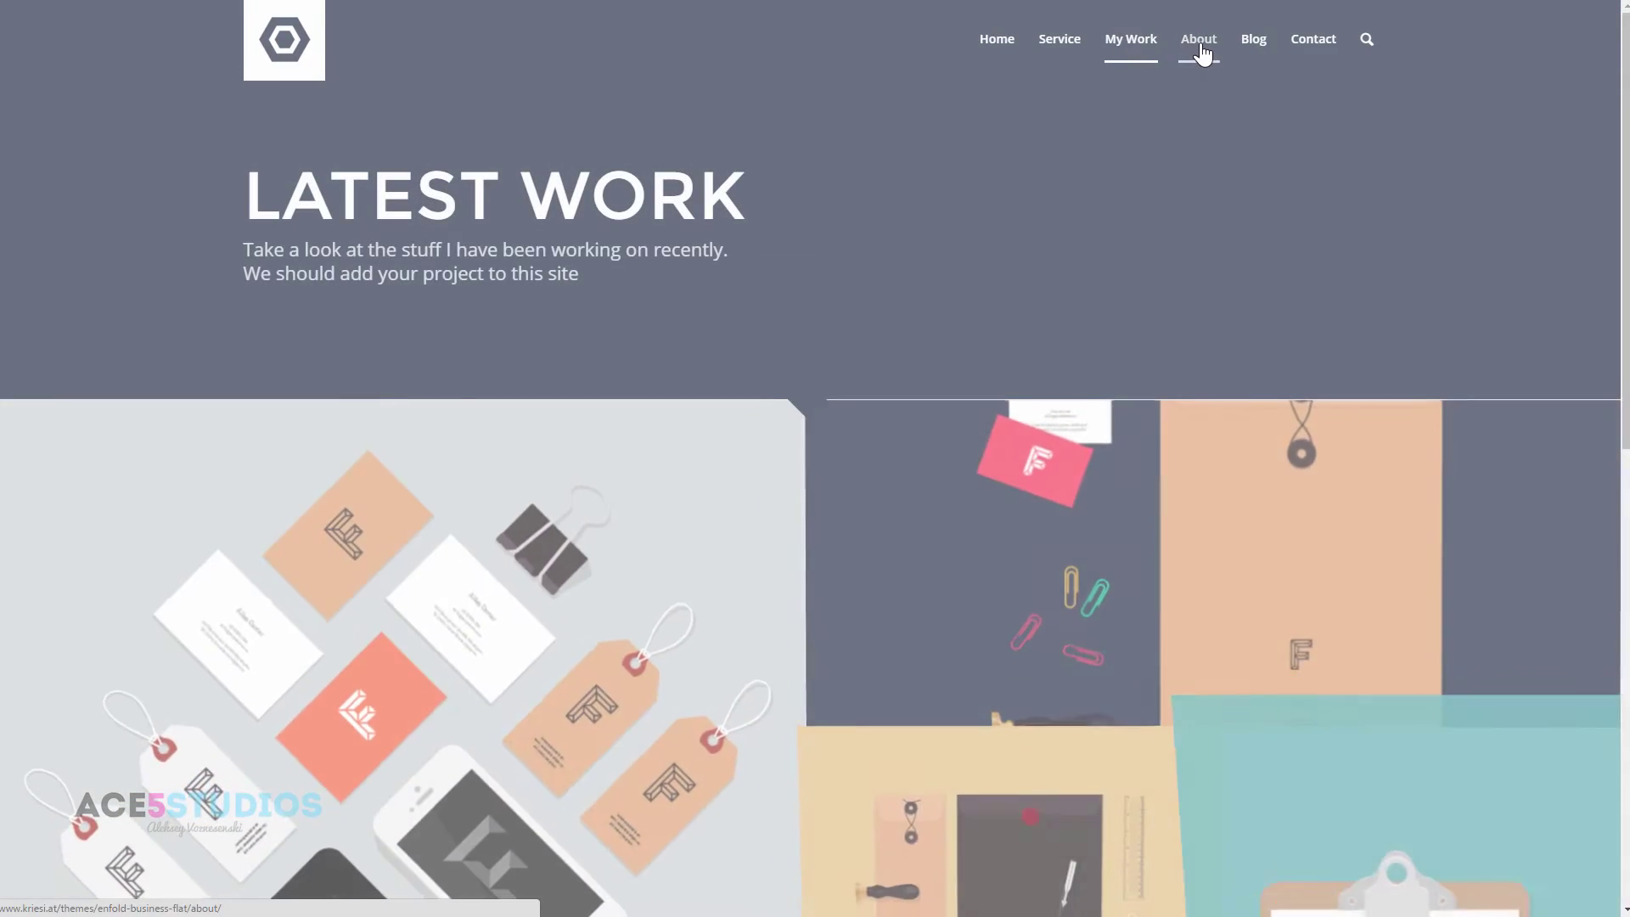
{"action": "left_click", "coordinate": [1200, 49]}
{"action": "scroll", "coordinate": [1083, 308], "scroll_direction": "down", "scroll_amount": 2}
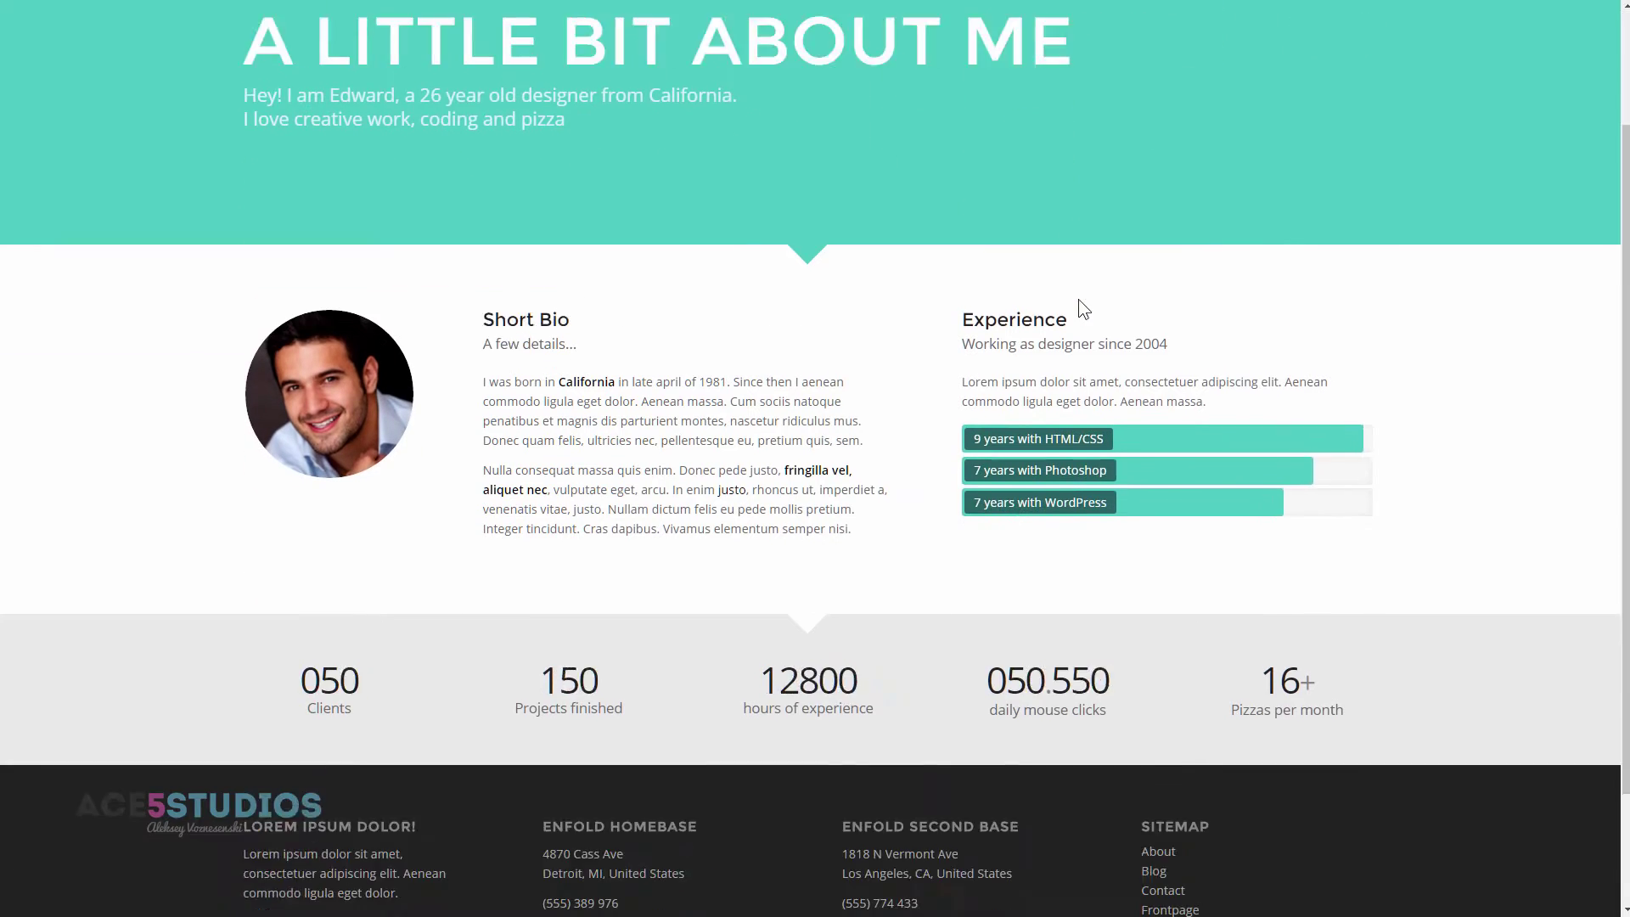
{"action": "scroll", "coordinate": [1083, 265], "scroll_direction": "up", "scroll_amount": 3}
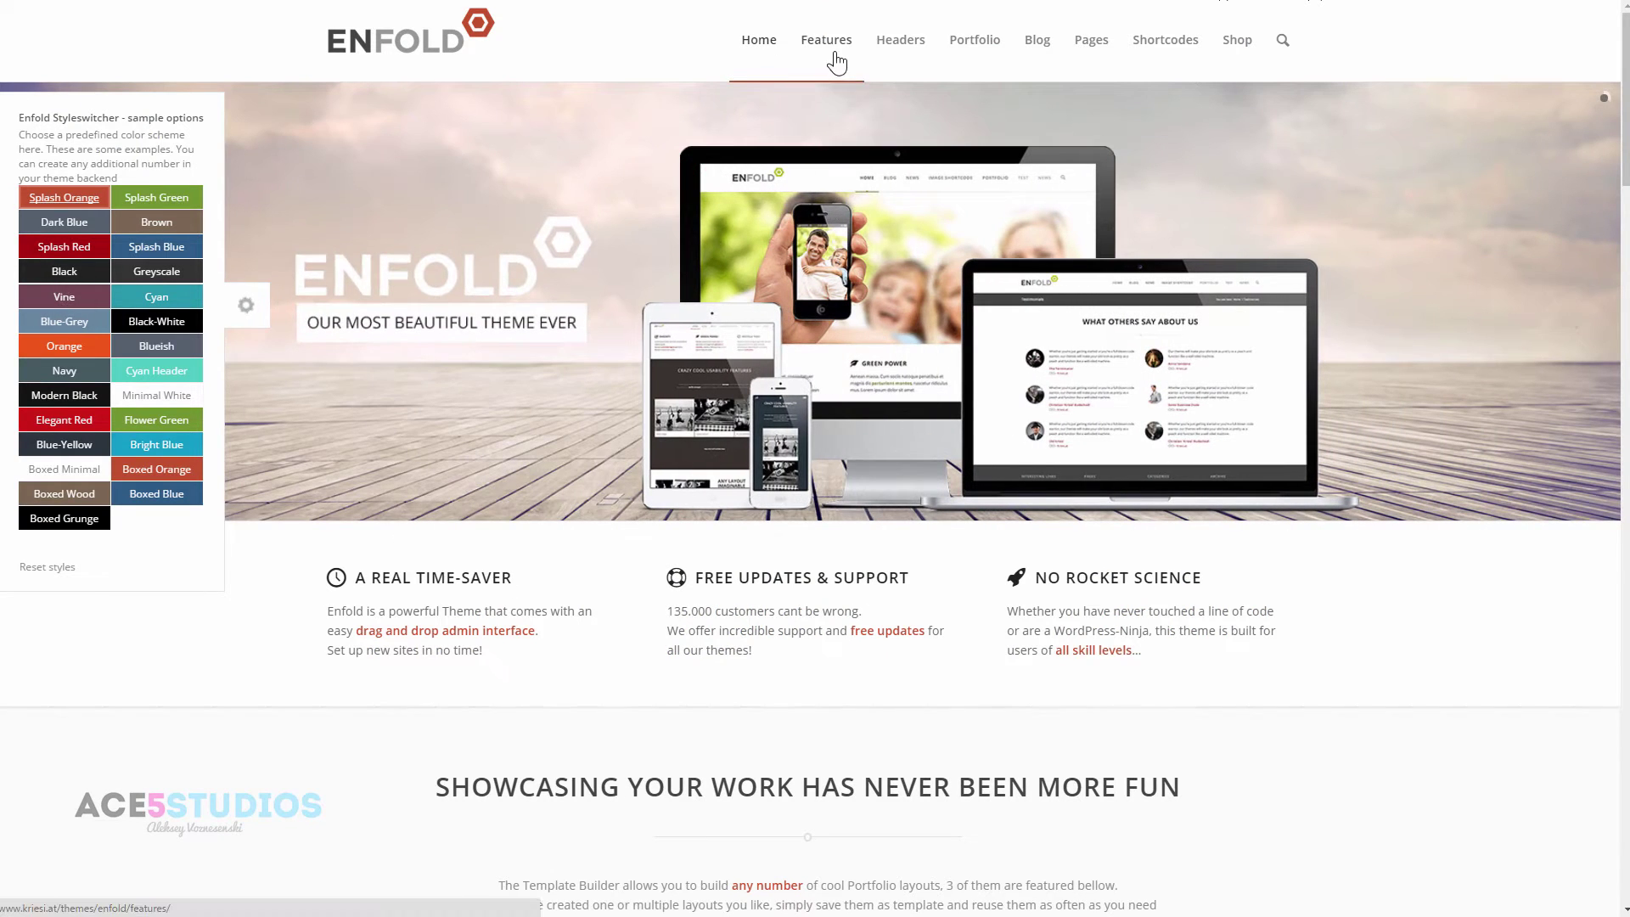
- View the main demo's Home v2: 3 Col + Contact and Portfolio 3 Column Ajax pages
{"action": "mouse_move", "coordinate": [779, 56]}
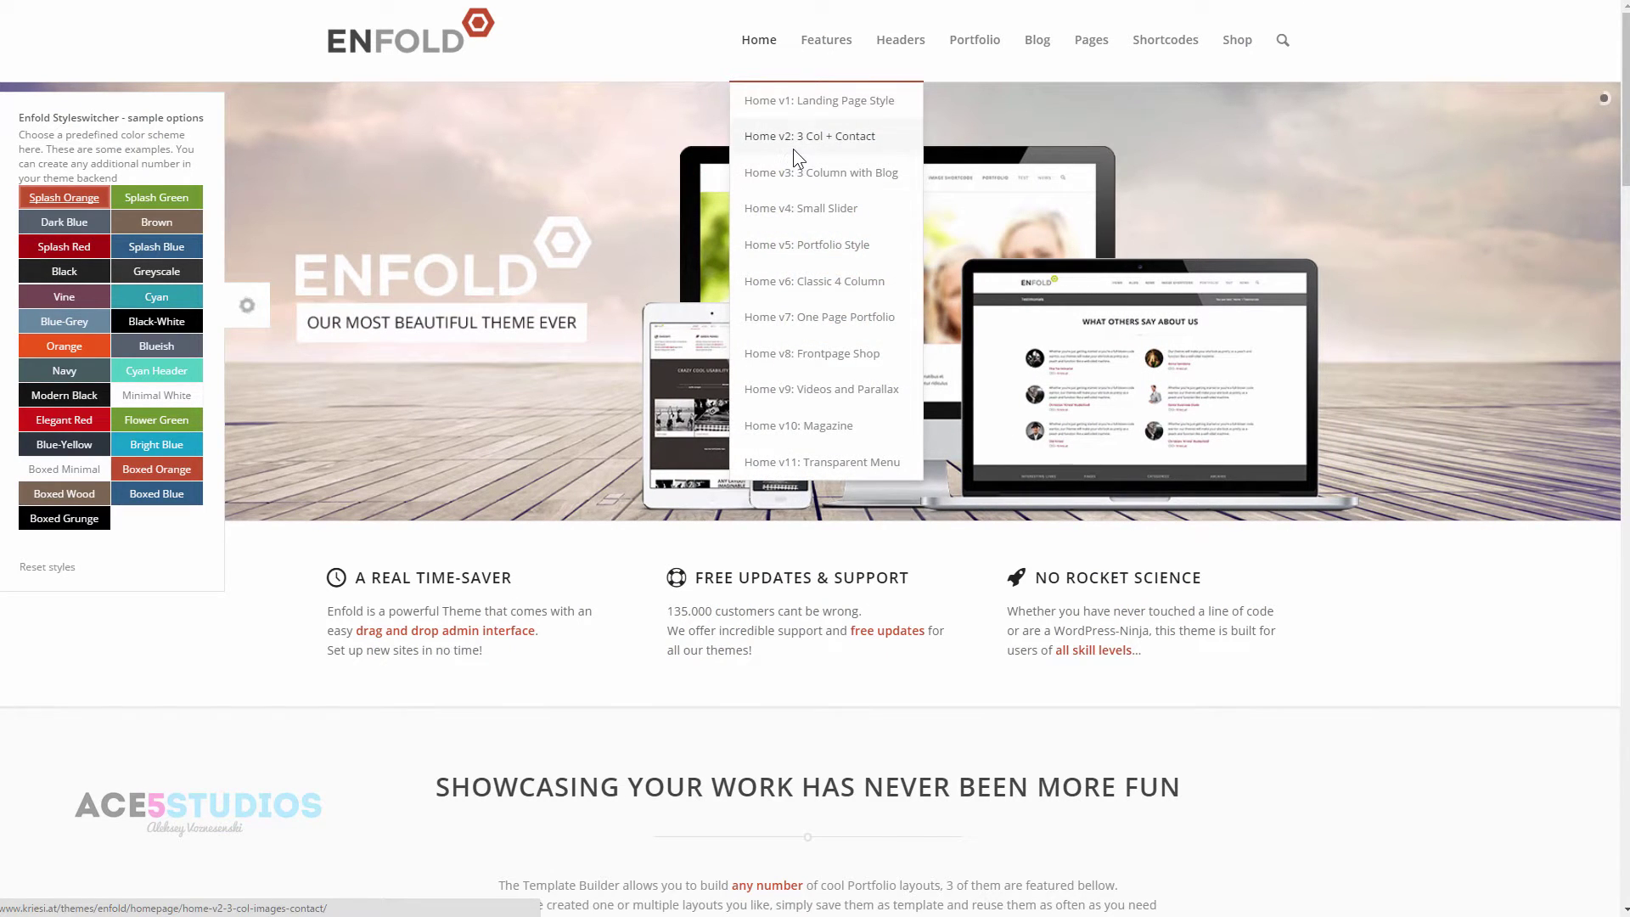
{"action": "left_click", "coordinate": [792, 150]}
{"action": "scroll", "coordinate": [950, 415], "scroll_direction": "down", "scroll_amount": 3}
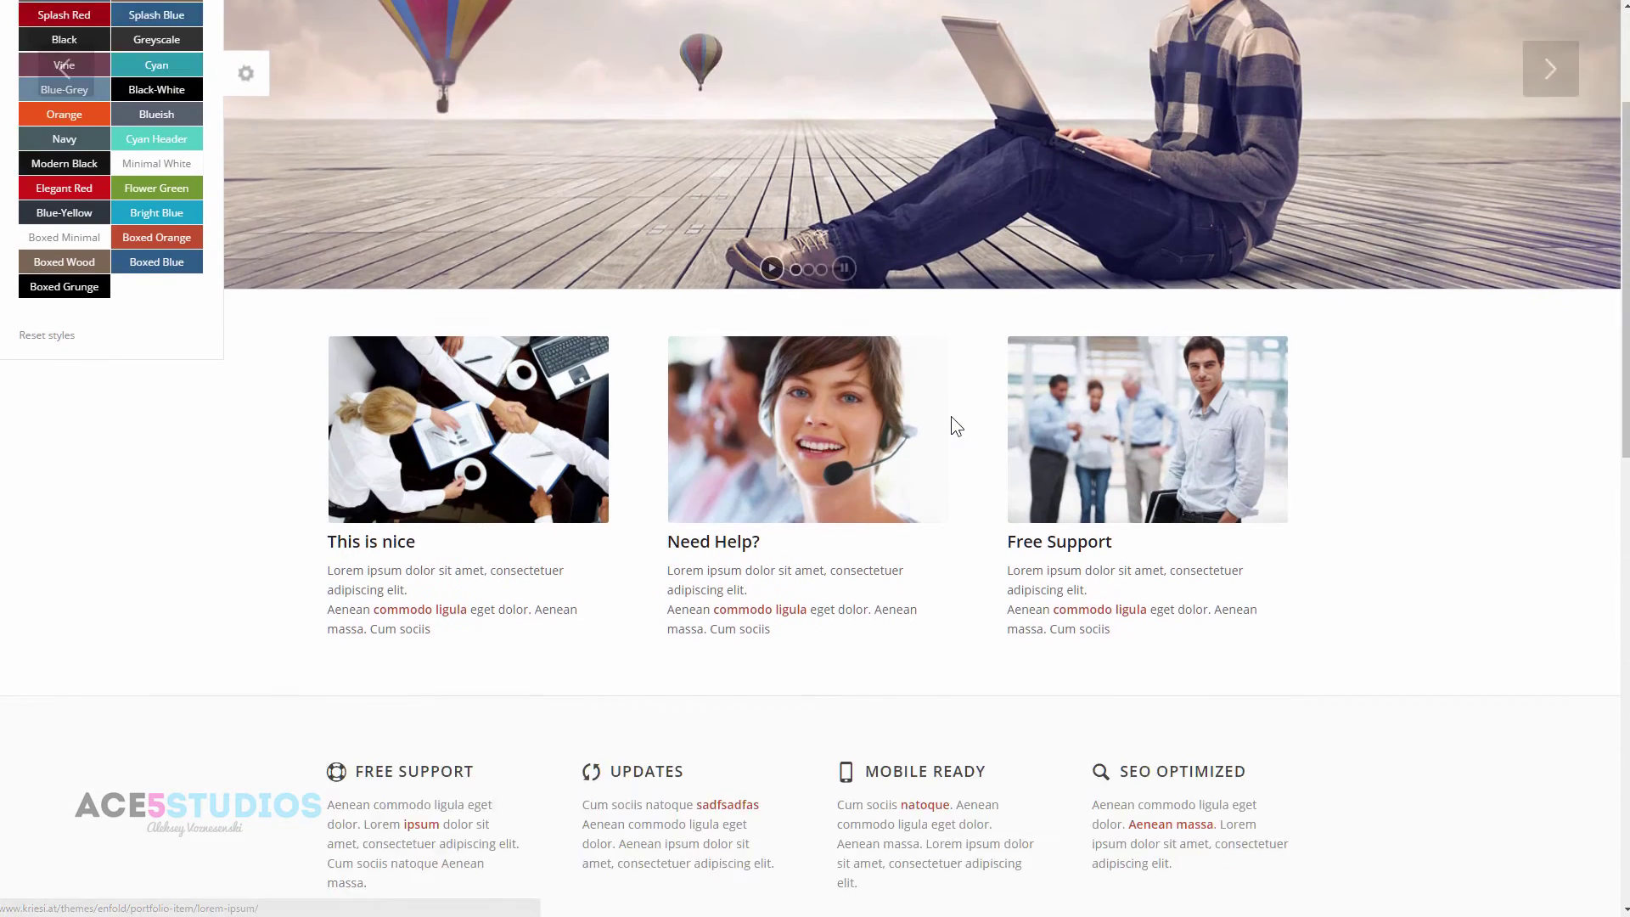
{"action": "scroll", "coordinate": [951, 416], "scroll_direction": "down", "scroll_amount": 4}
{"action": "scroll", "coordinate": [956, 219], "scroll_direction": "up", "scroll_amount": 6}
{"action": "mouse_move", "coordinate": [955, 58]}
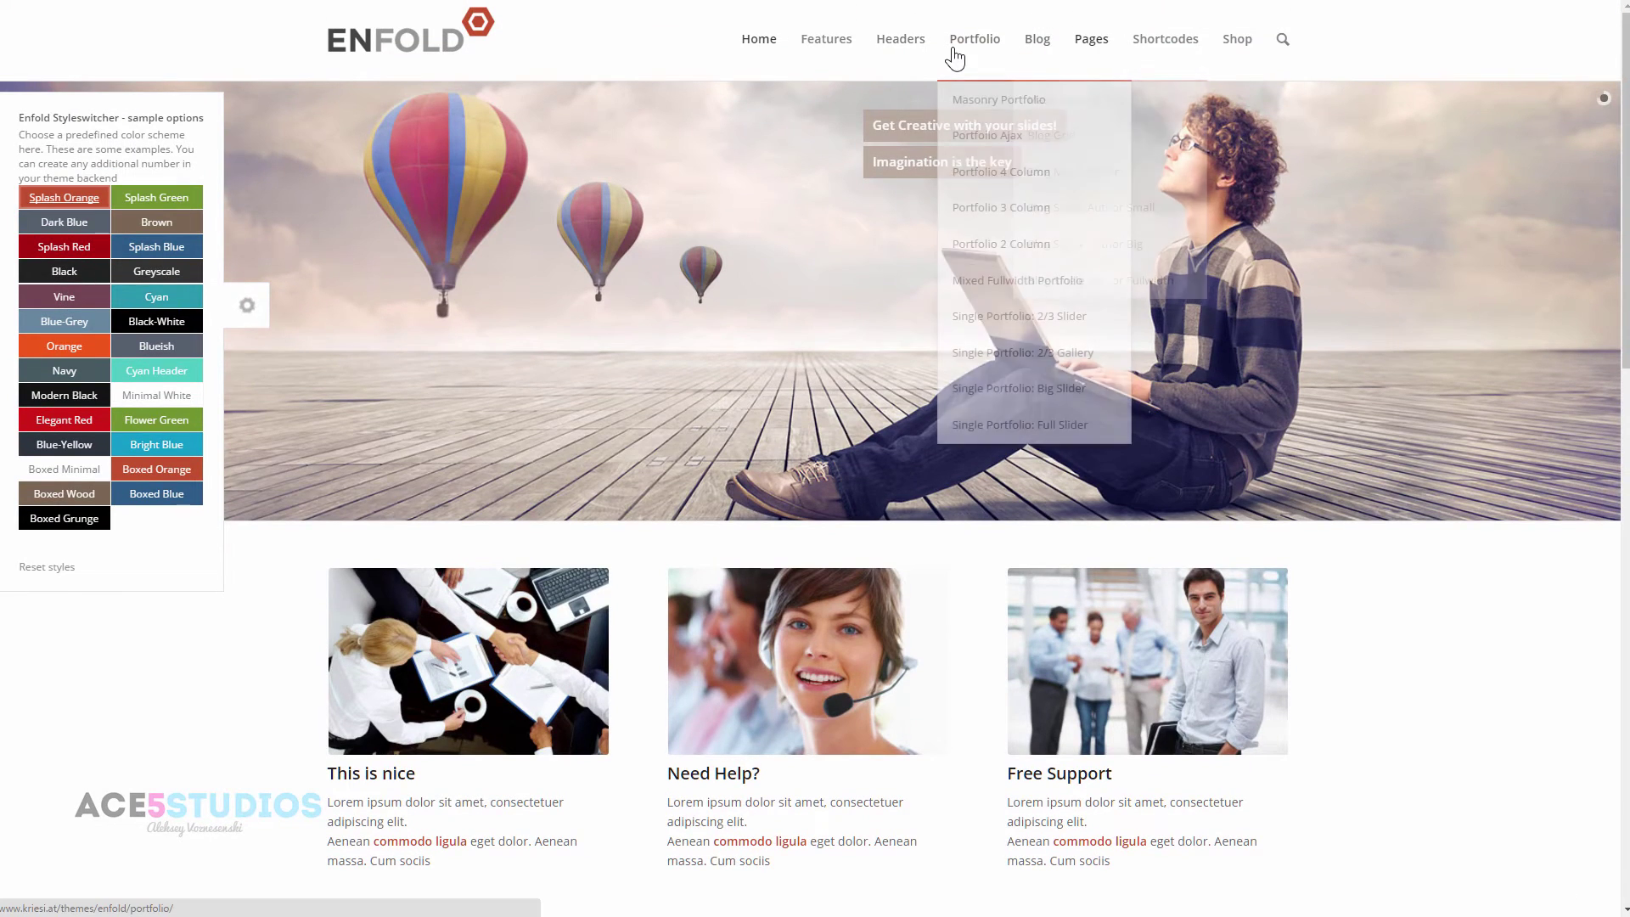
{"action": "left_click", "coordinate": [997, 138]}
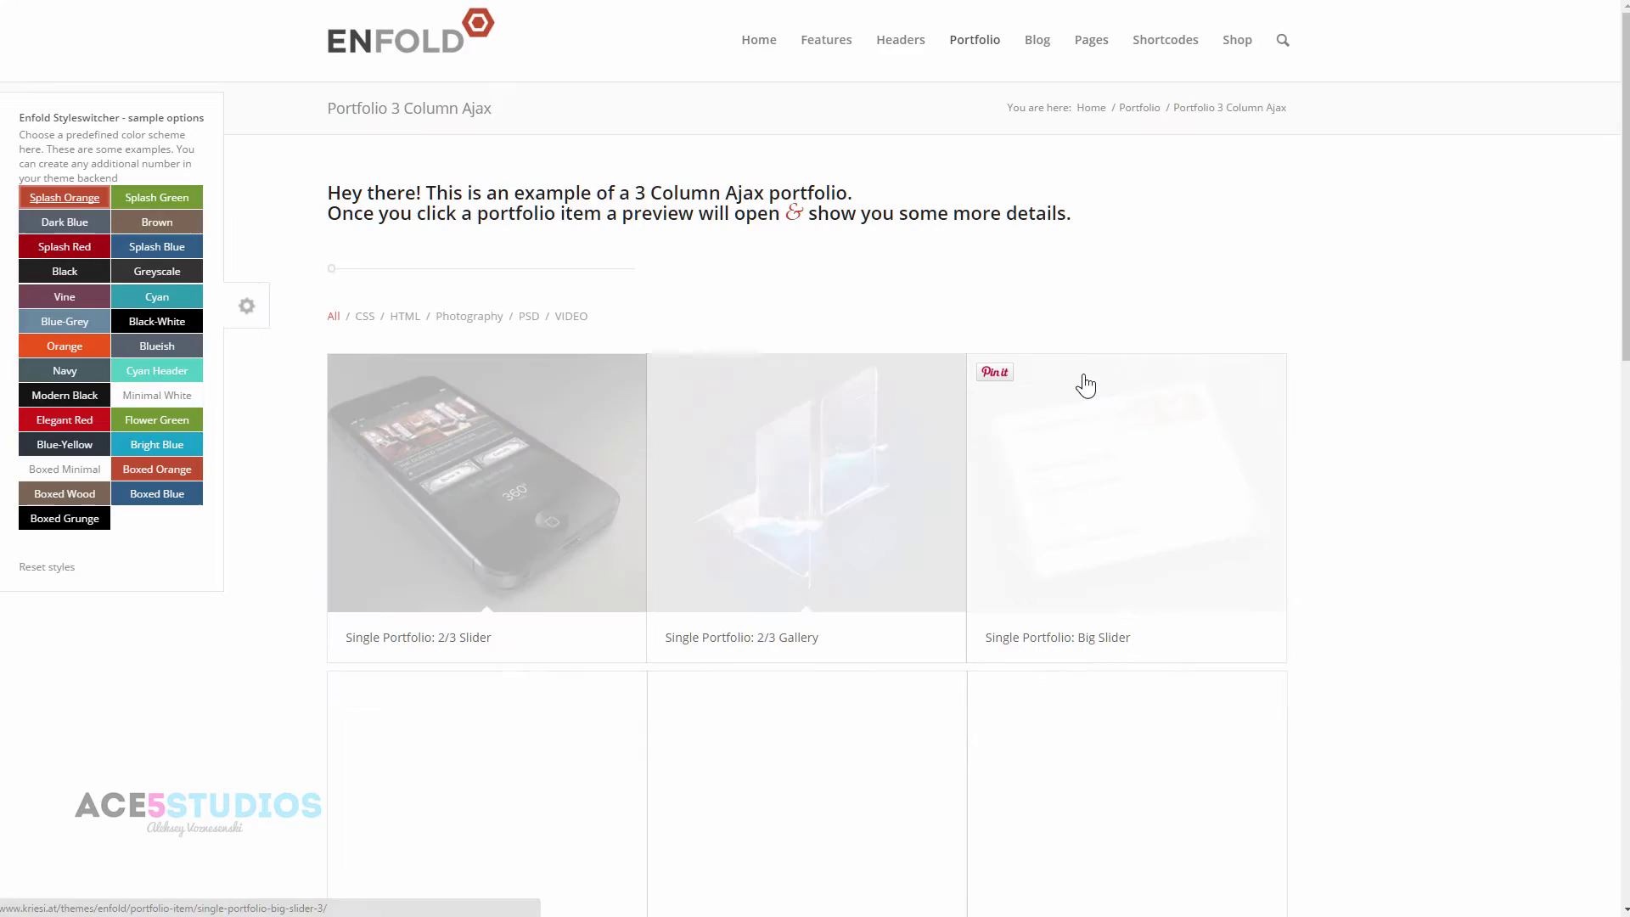
{"action": "scroll", "coordinate": [1085, 378], "scroll_direction": "down", "scroll_amount": 7}
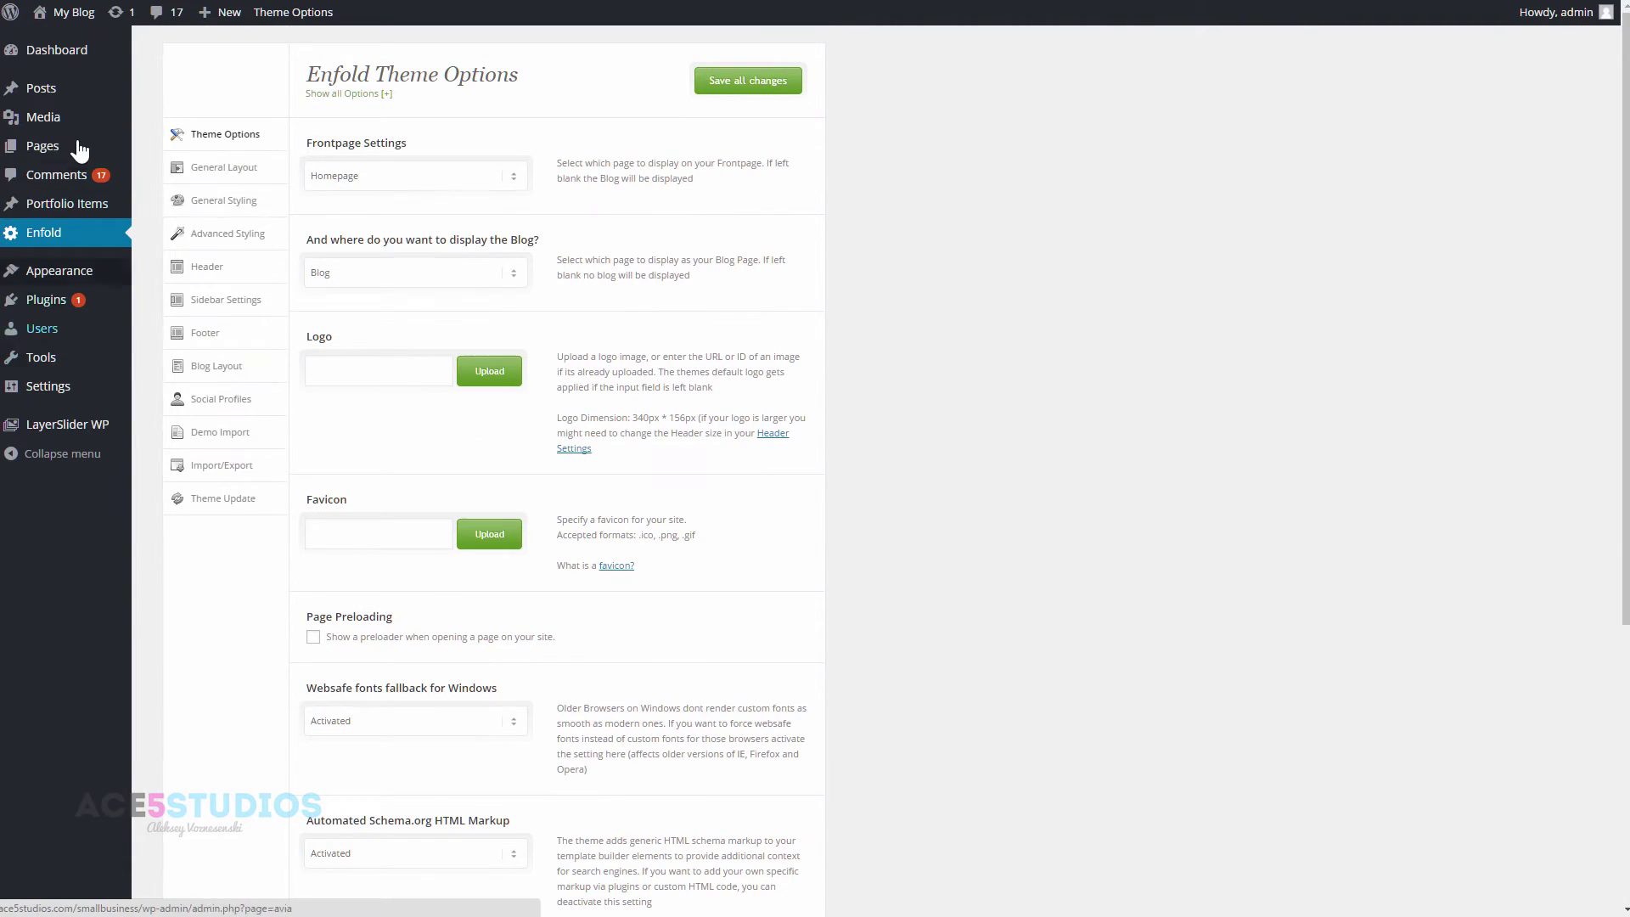
- Open the list of 61 imported pages and advance to its second page
{"action": "left_click", "coordinate": [60, 151]}
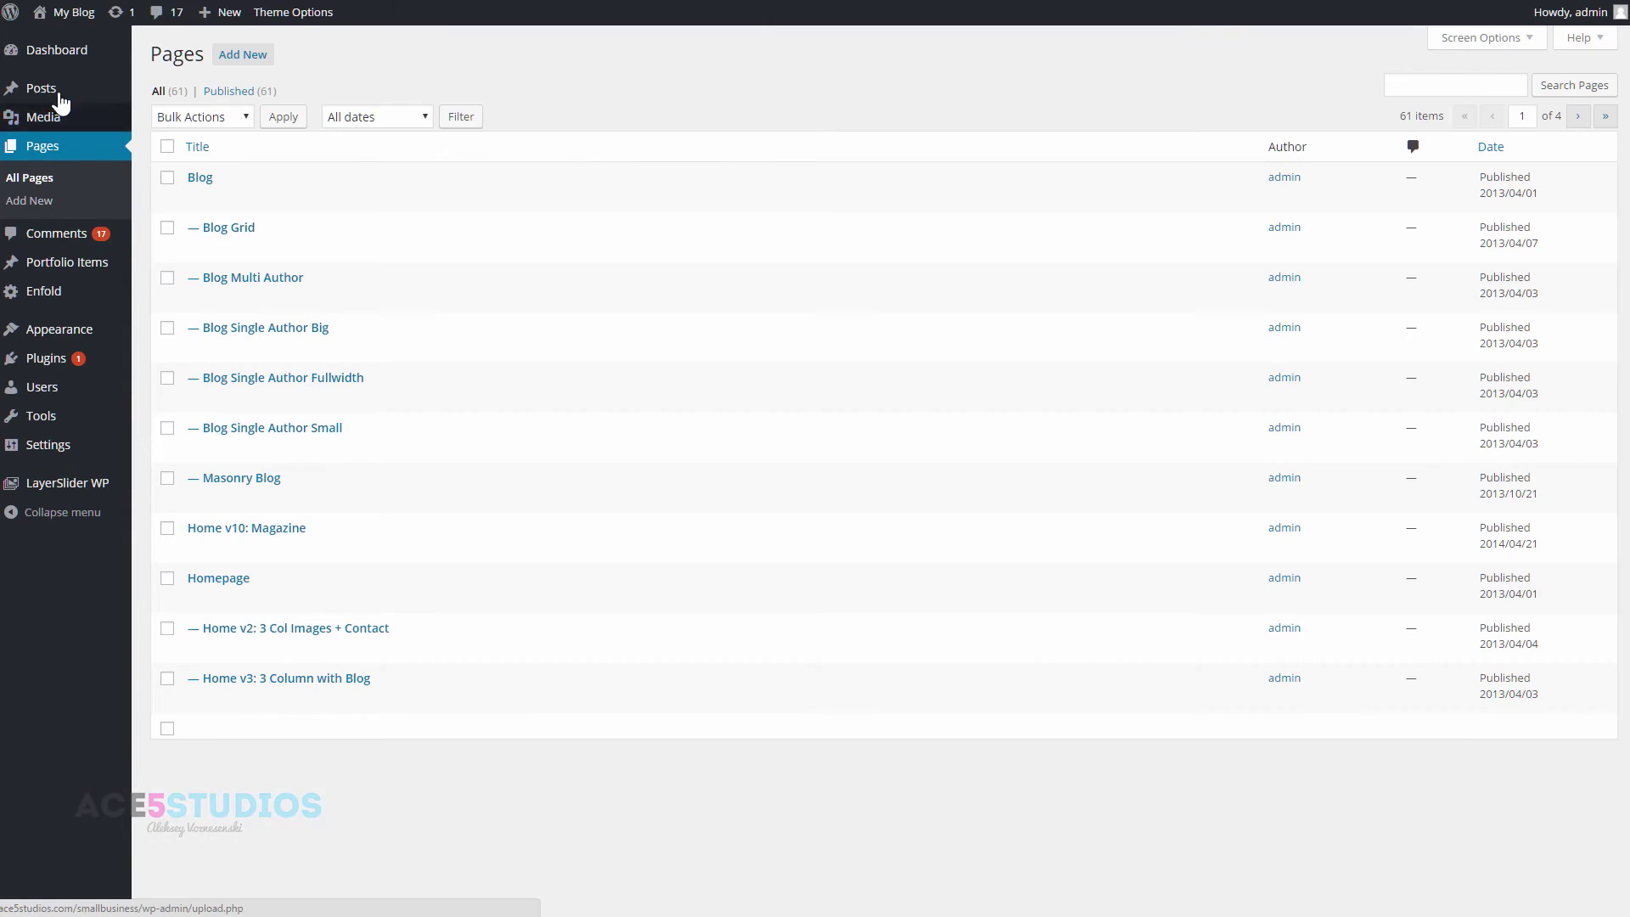
{"action": "scroll", "coordinate": [272, 405], "scroll_direction": "down", "scroll_amount": 4}
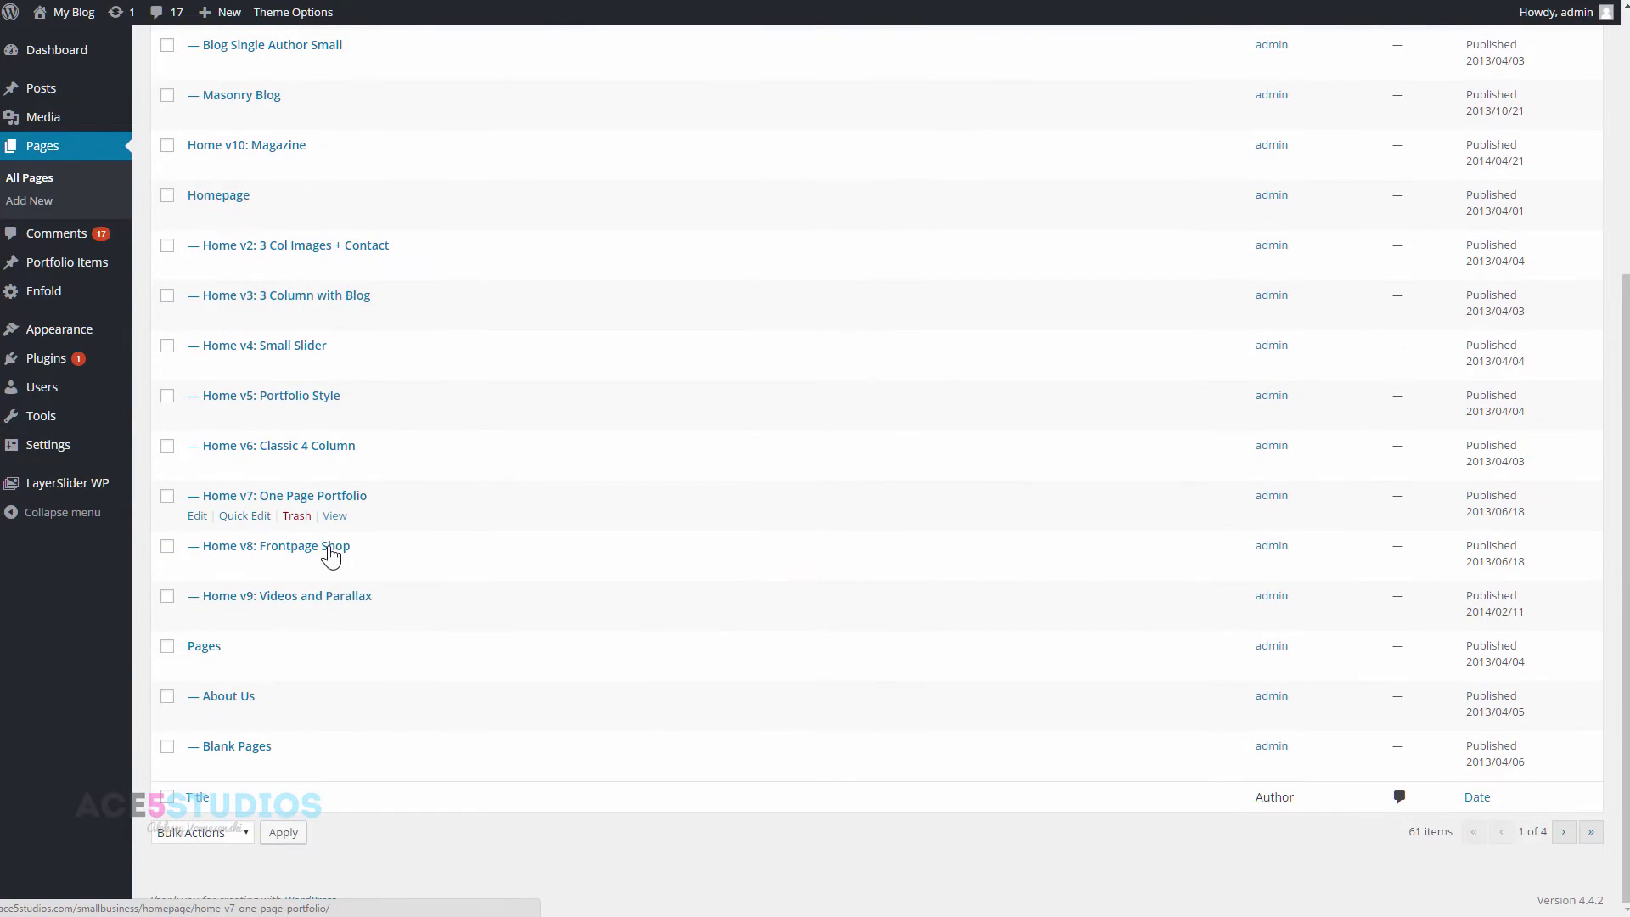
{"action": "left_click", "coordinate": [1563, 832]}
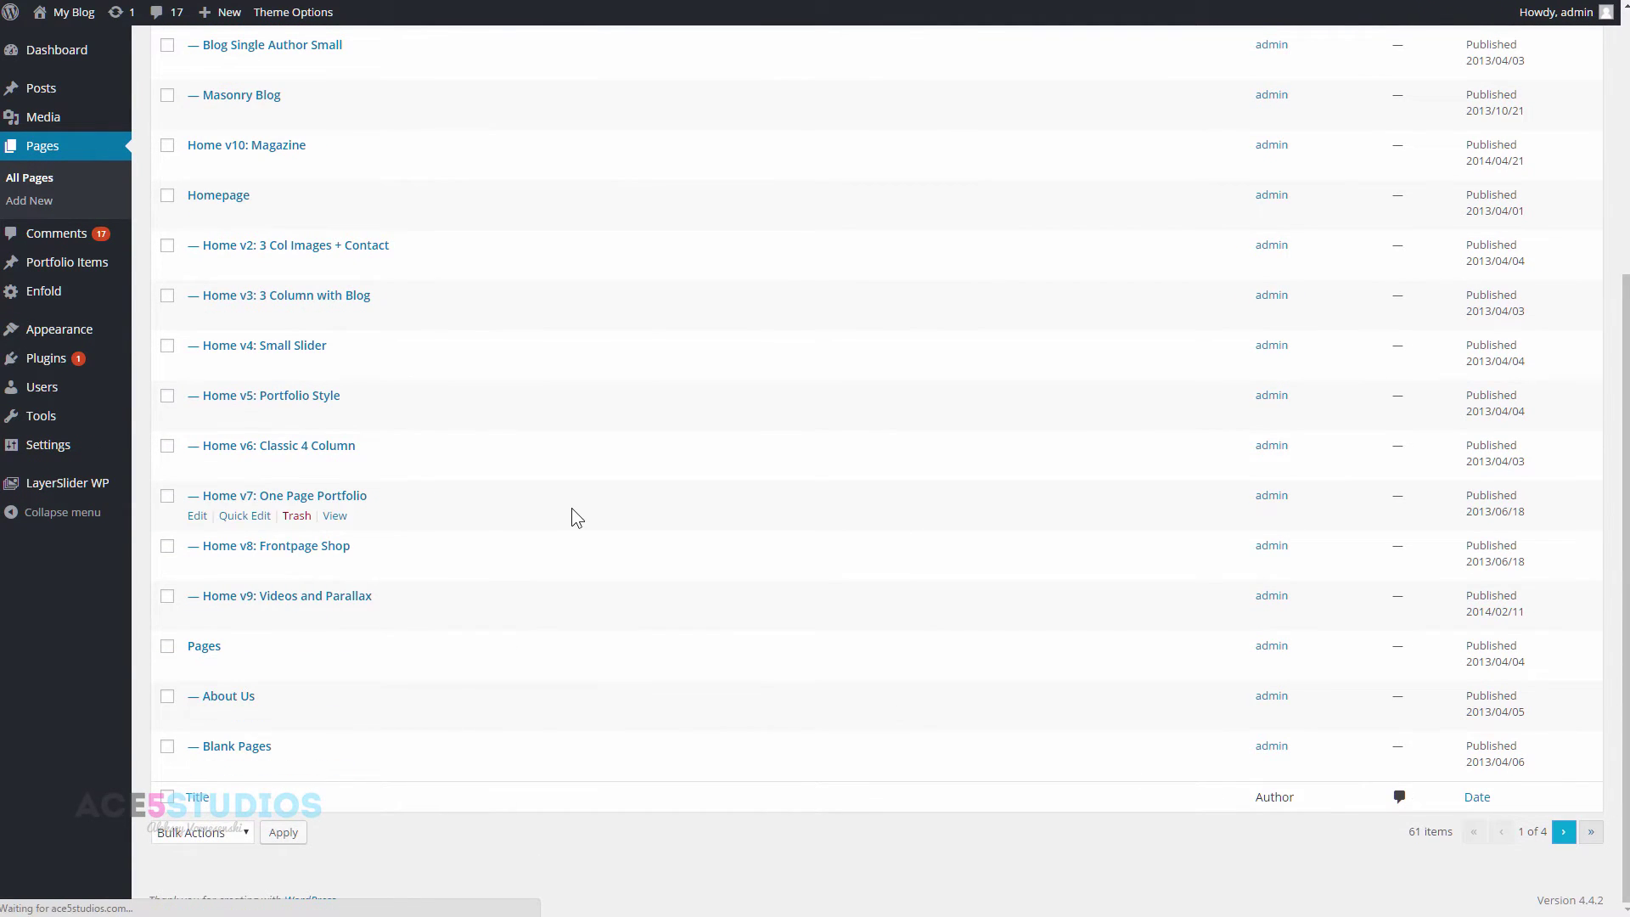
- View the demo's Home v1: Landing Page Style and its Single Portfolio: 2/3 Gallery entry
{"action": "scroll", "coordinate": [554, 463], "scroll_direction": "down", "scroll_amount": 5}
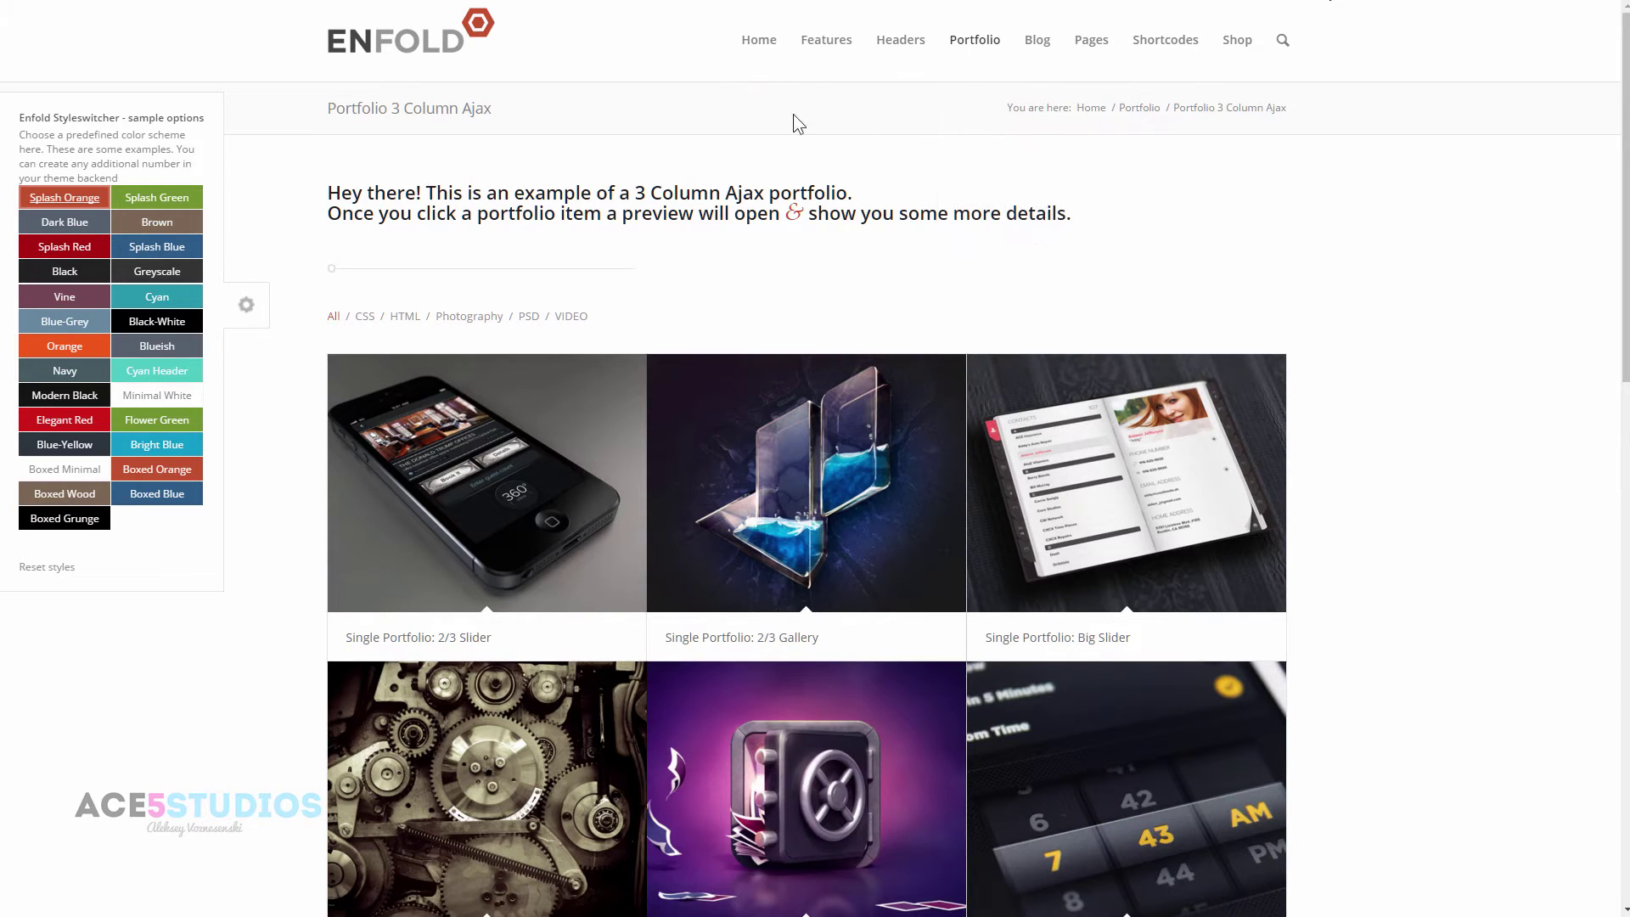
{"action": "mouse_move", "coordinate": [986, 38]}
{"action": "mouse_move", "coordinate": [779, 38]}
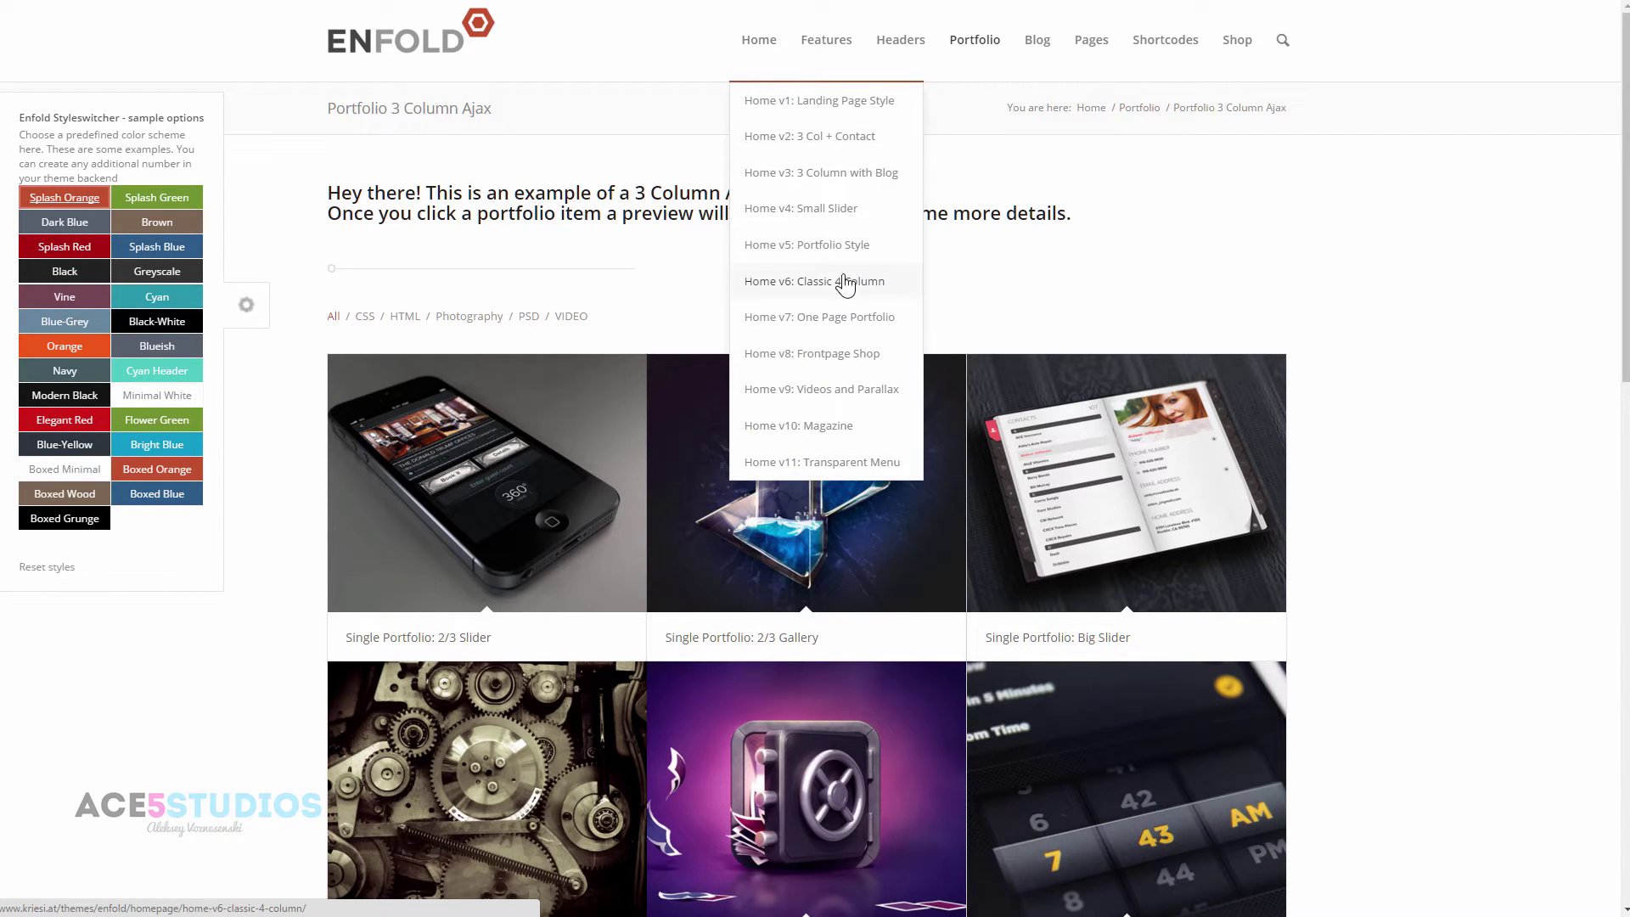
{"action": "left_click", "coordinate": [866, 103]}
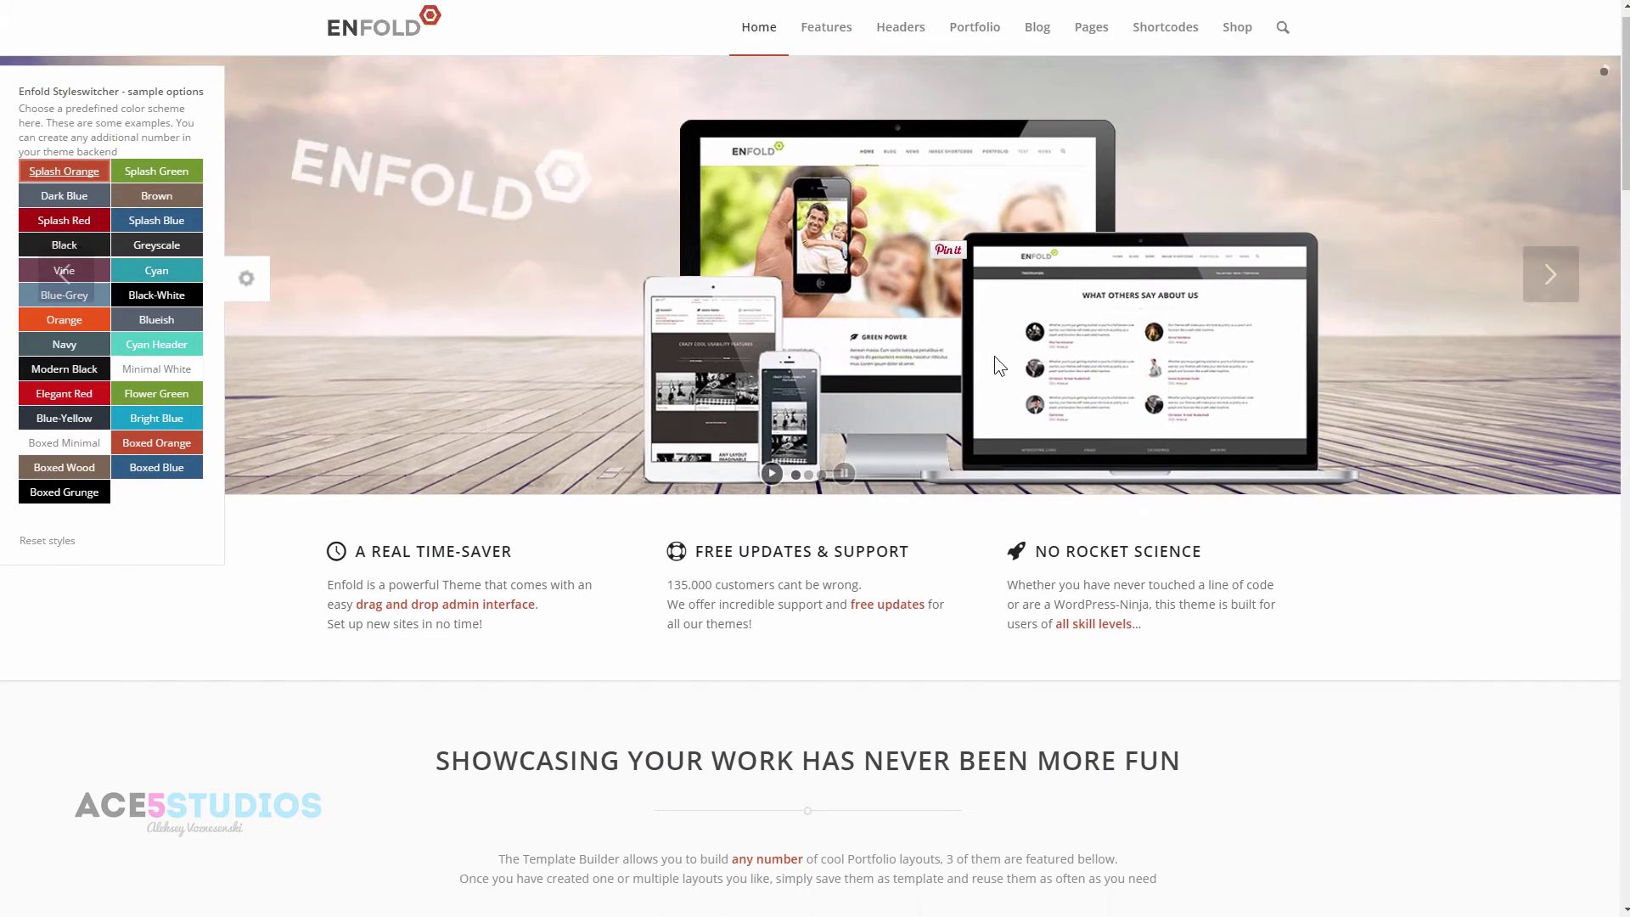
{"action": "scroll", "coordinate": [1023, 395], "scroll_direction": "down", "scroll_amount": 14}
{"action": "scroll", "coordinate": [745, 564], "scroll_direction": "up", "scroll_amount": 6}
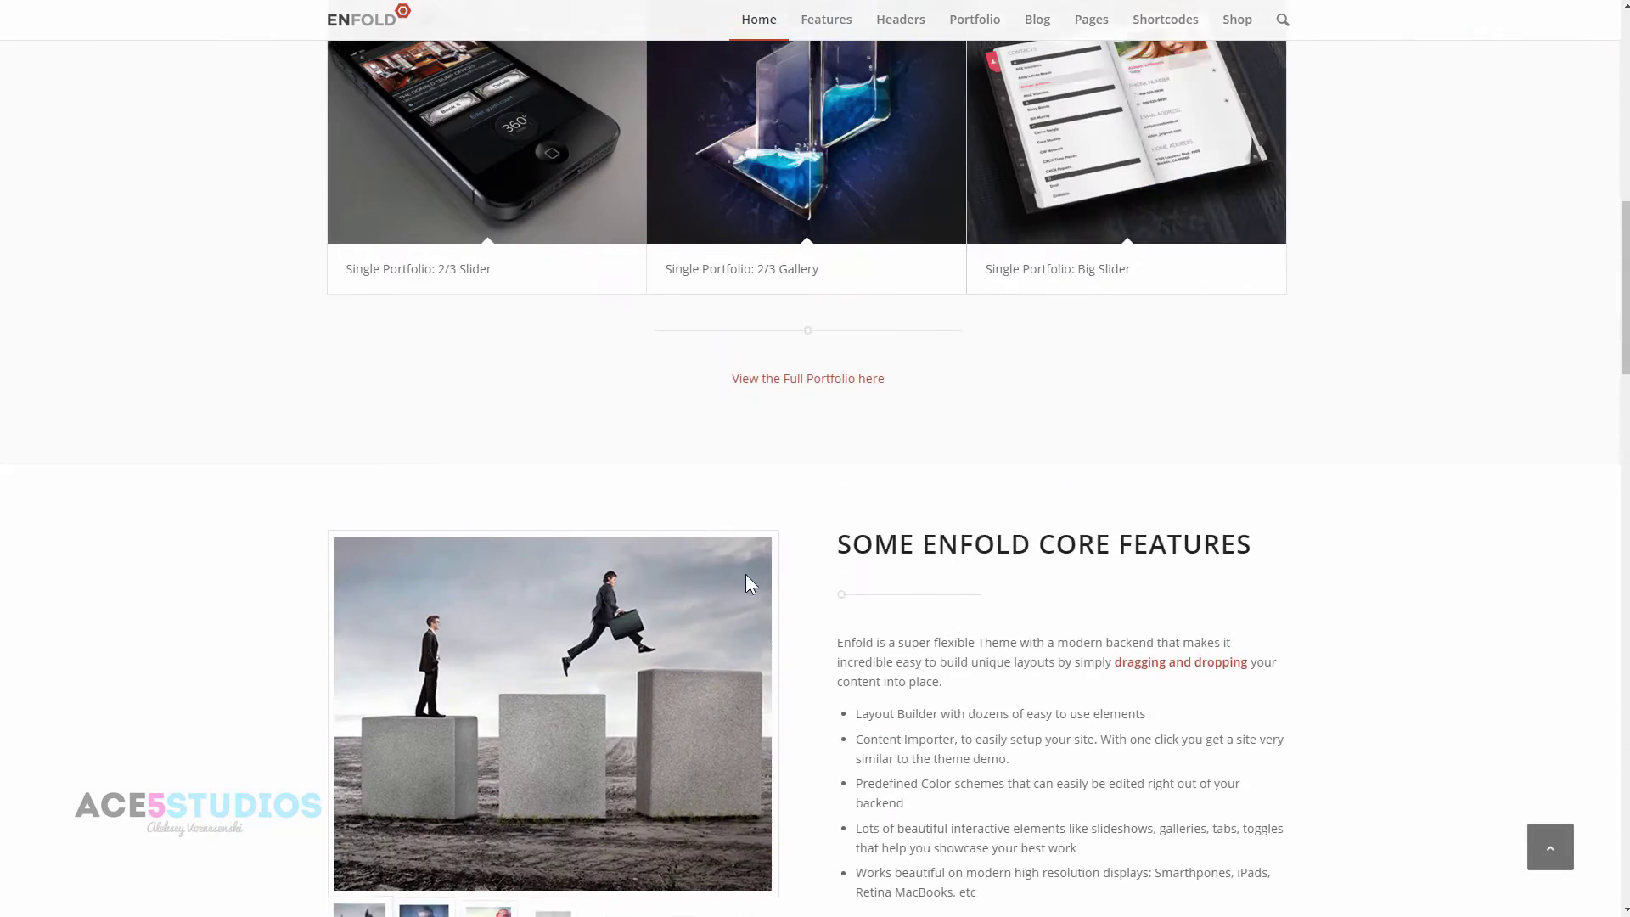
{"action": "left_click", "coordinate": [789, 471]}
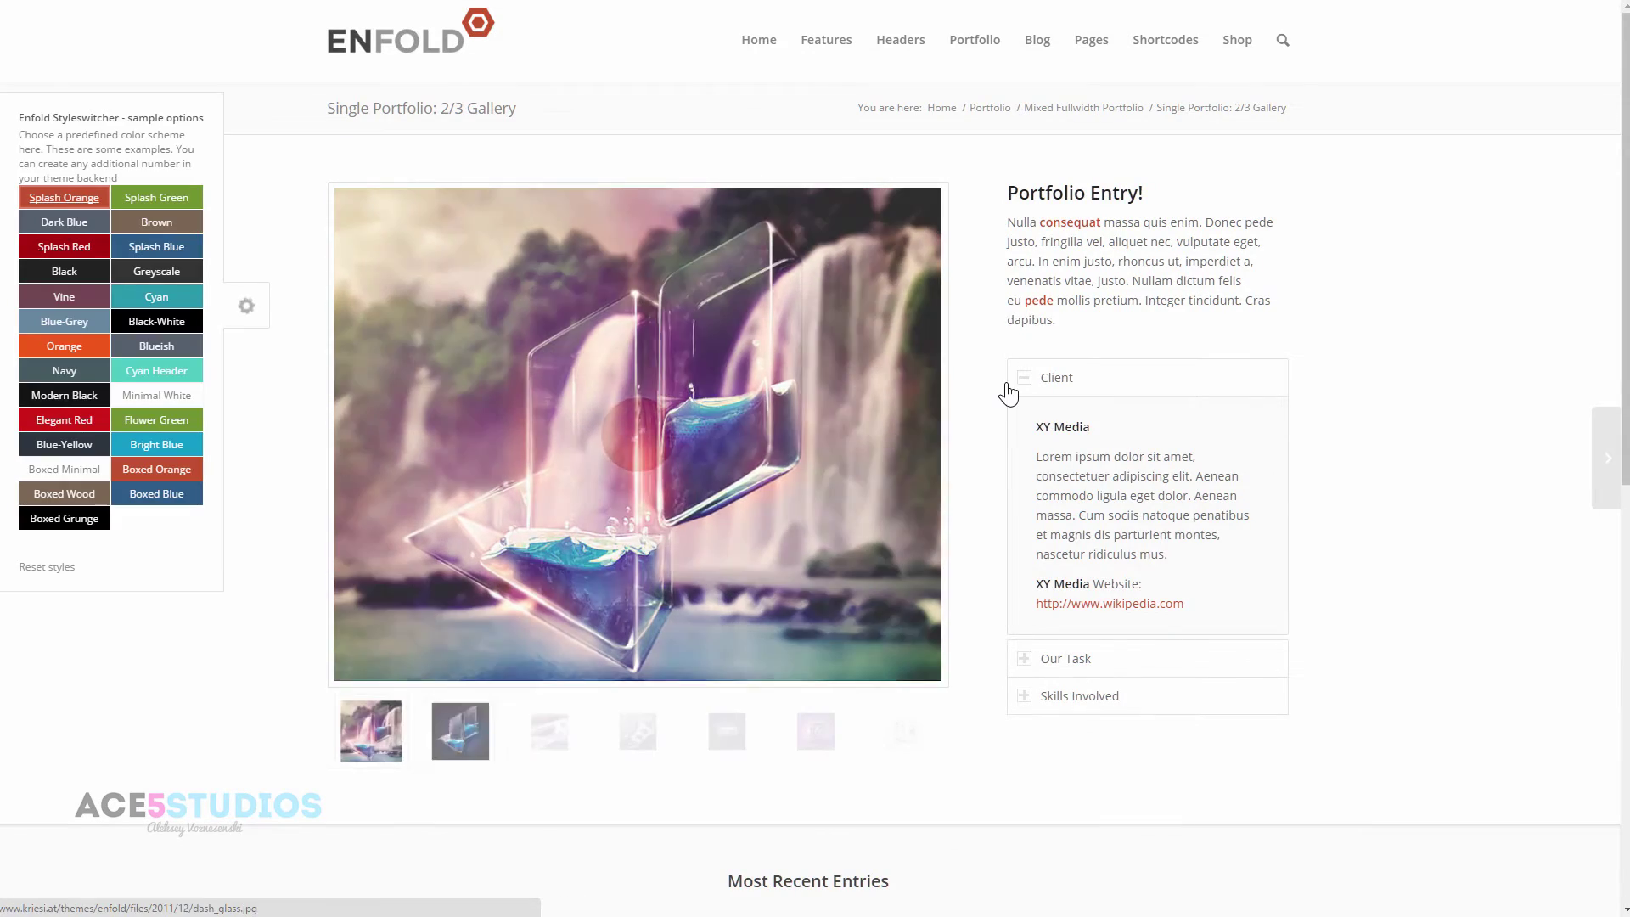
{"action": "key", "text": "alt+Left"}
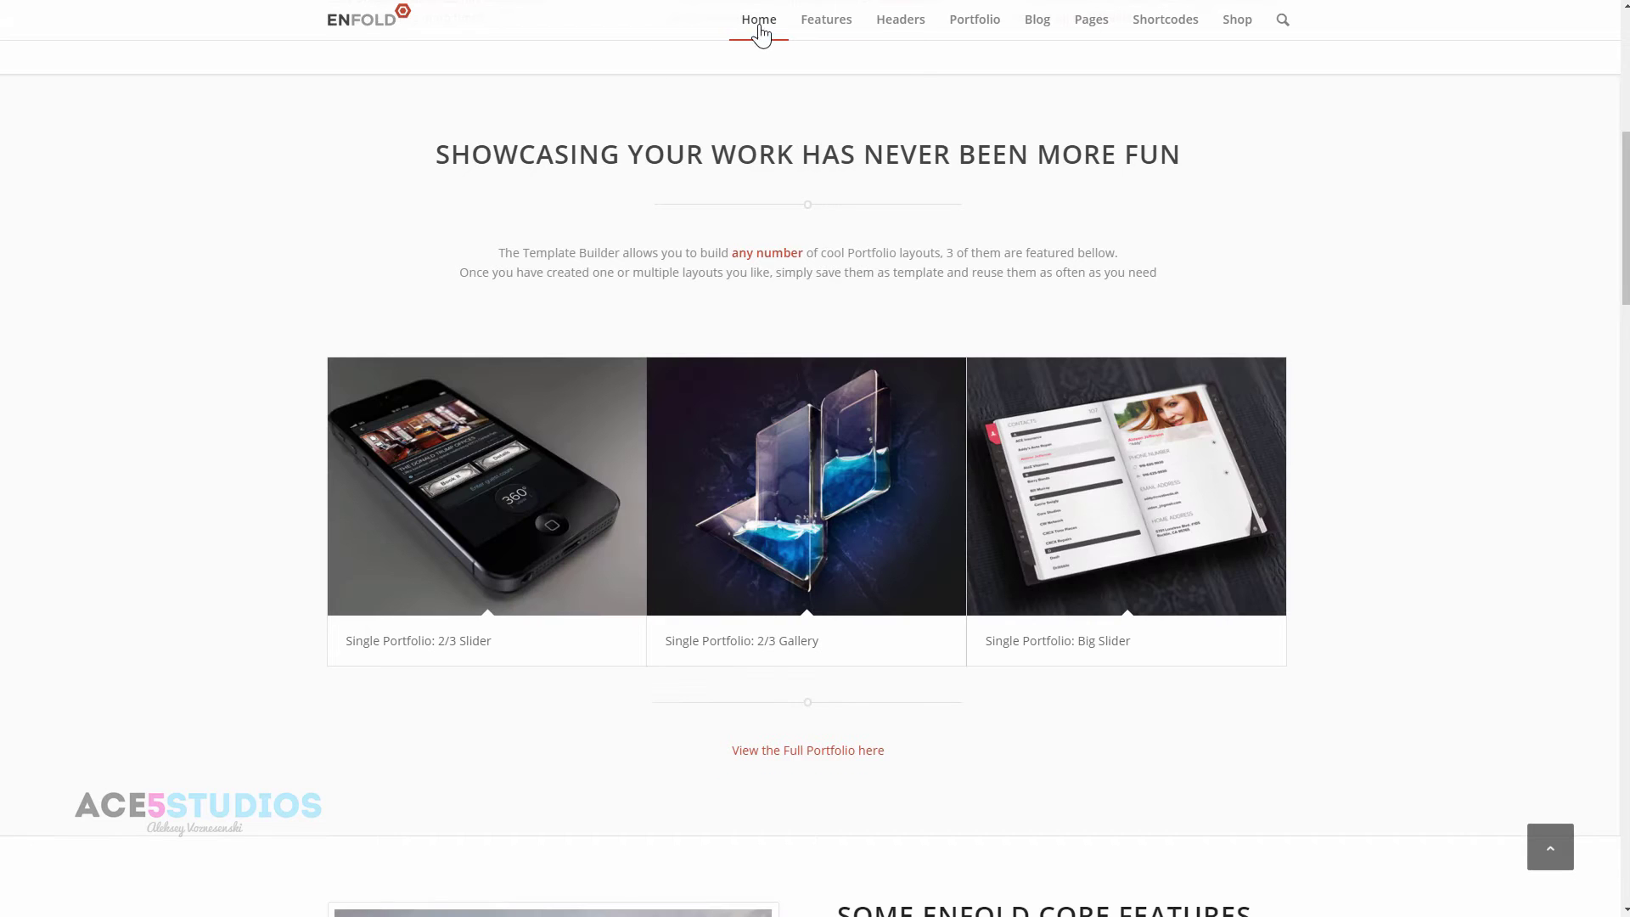
{"action": "mouse_move", "coordinate": [763, 36]}
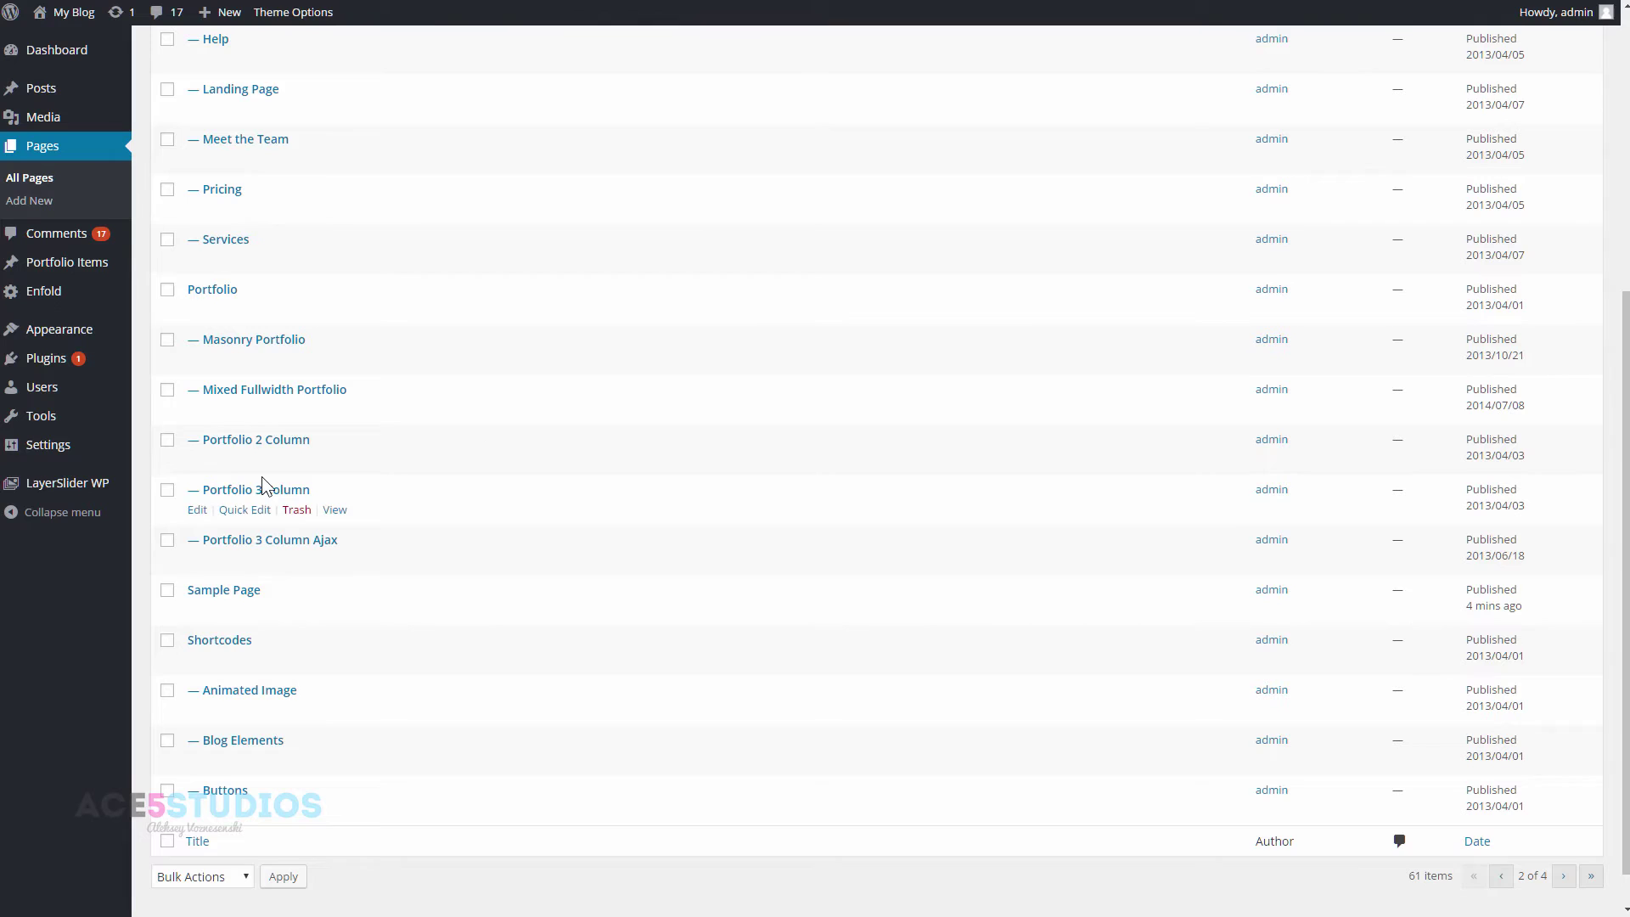
- Go back a page in the All Pages list and open Homepage in the Avia Layout Builder
{"action": "scroll", "coordinate": [297, 484], "scroll_direction": "up", "scroll_amount": 3}
{"action": "scroll", "coordinate": [297, 476], "scroll_direction": "up", "scroll_amount": 2}
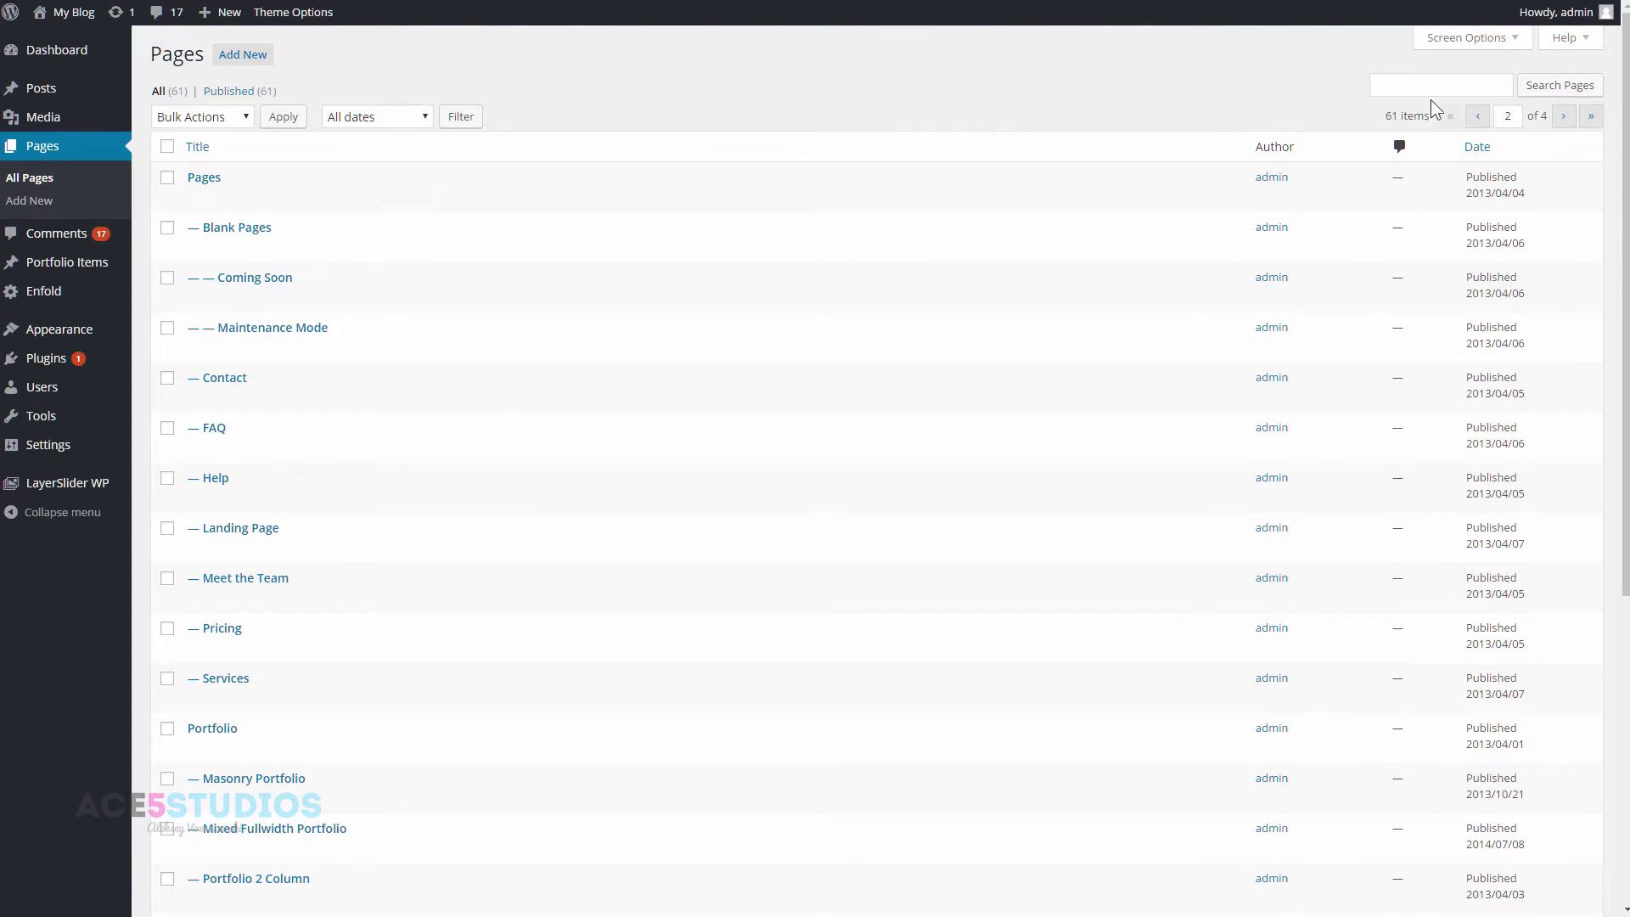
{"action": "left_click", "coordinate": [1478, 116]}
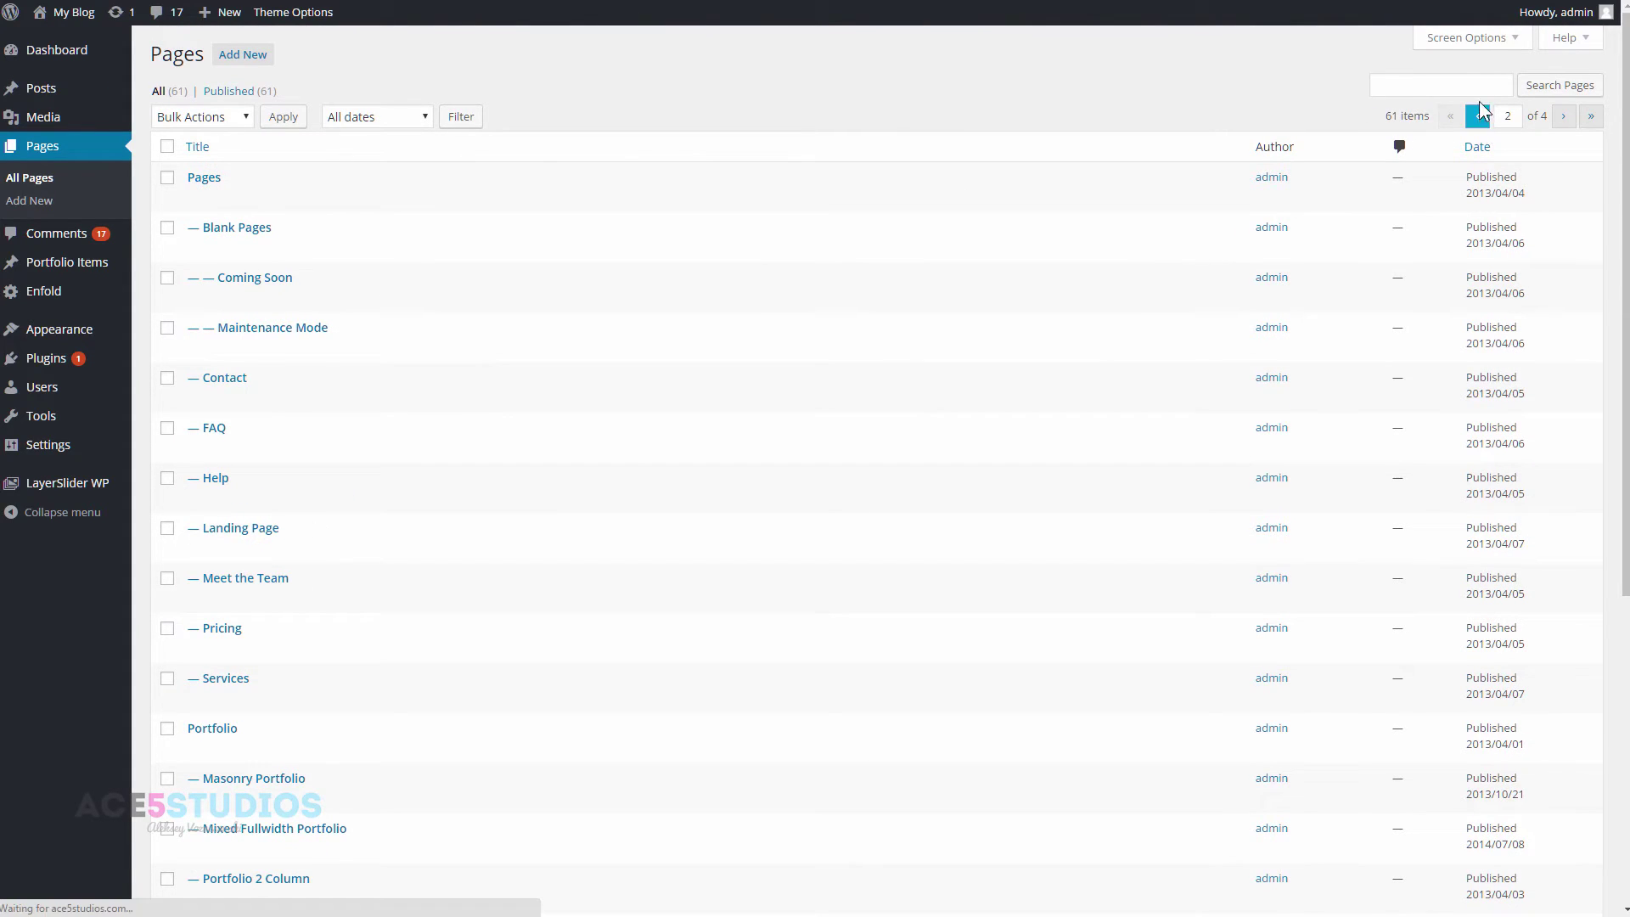
{"action": "scroll", "coordinate": [879, 505], "scroll_direction": "down", "scroll_amount": 3}
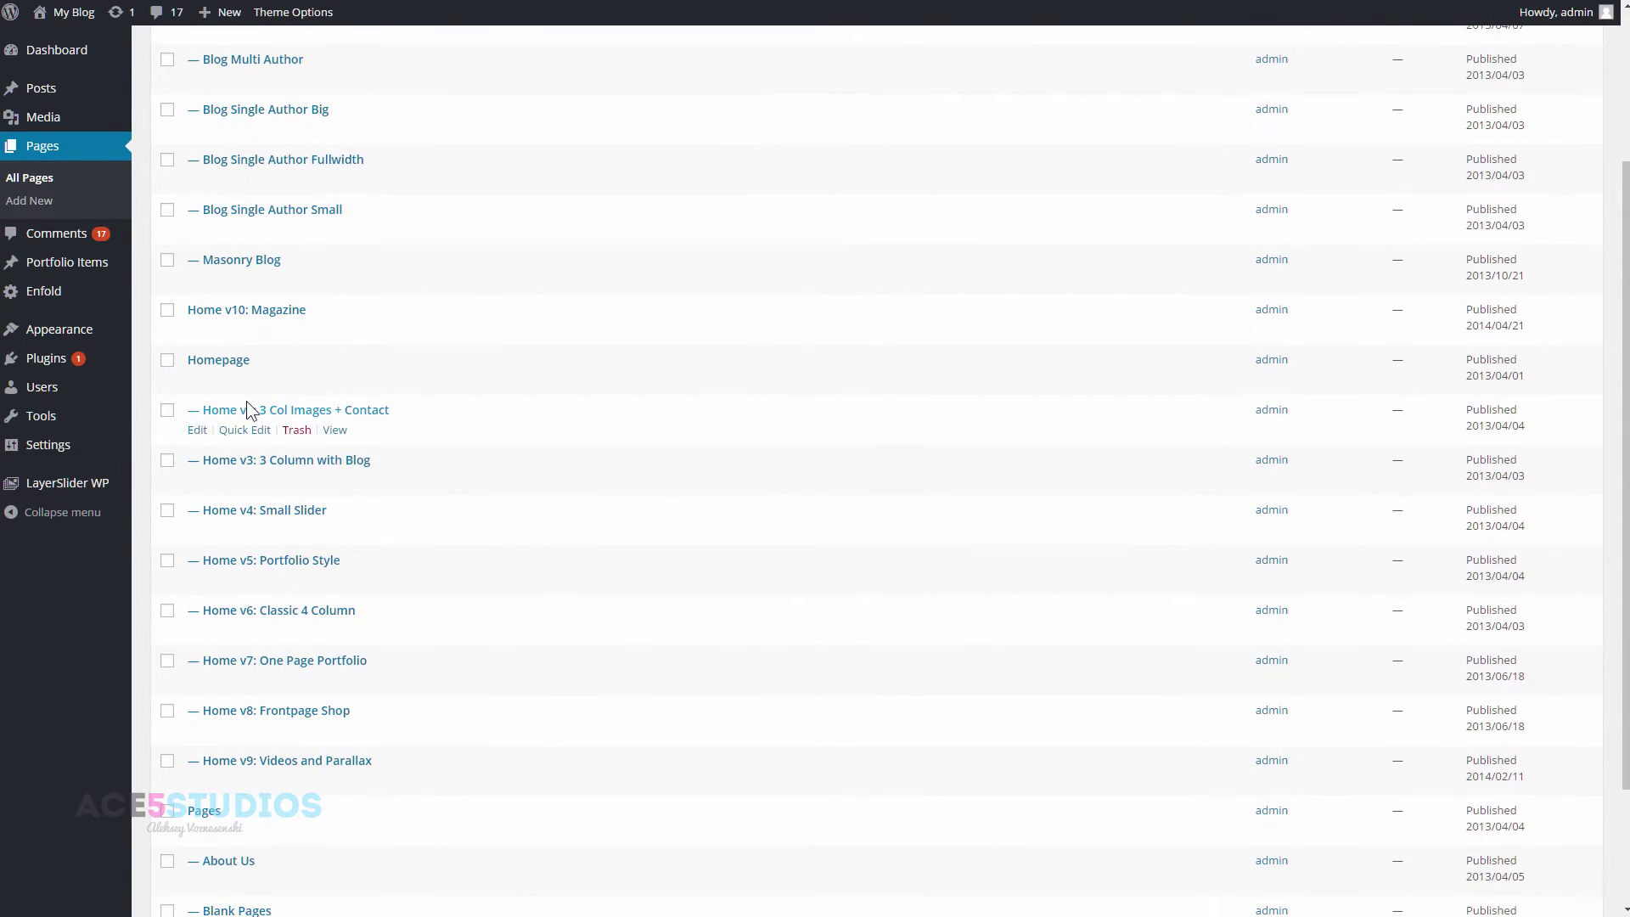
{"action": "left_click", "coordinate": [219, 360]}
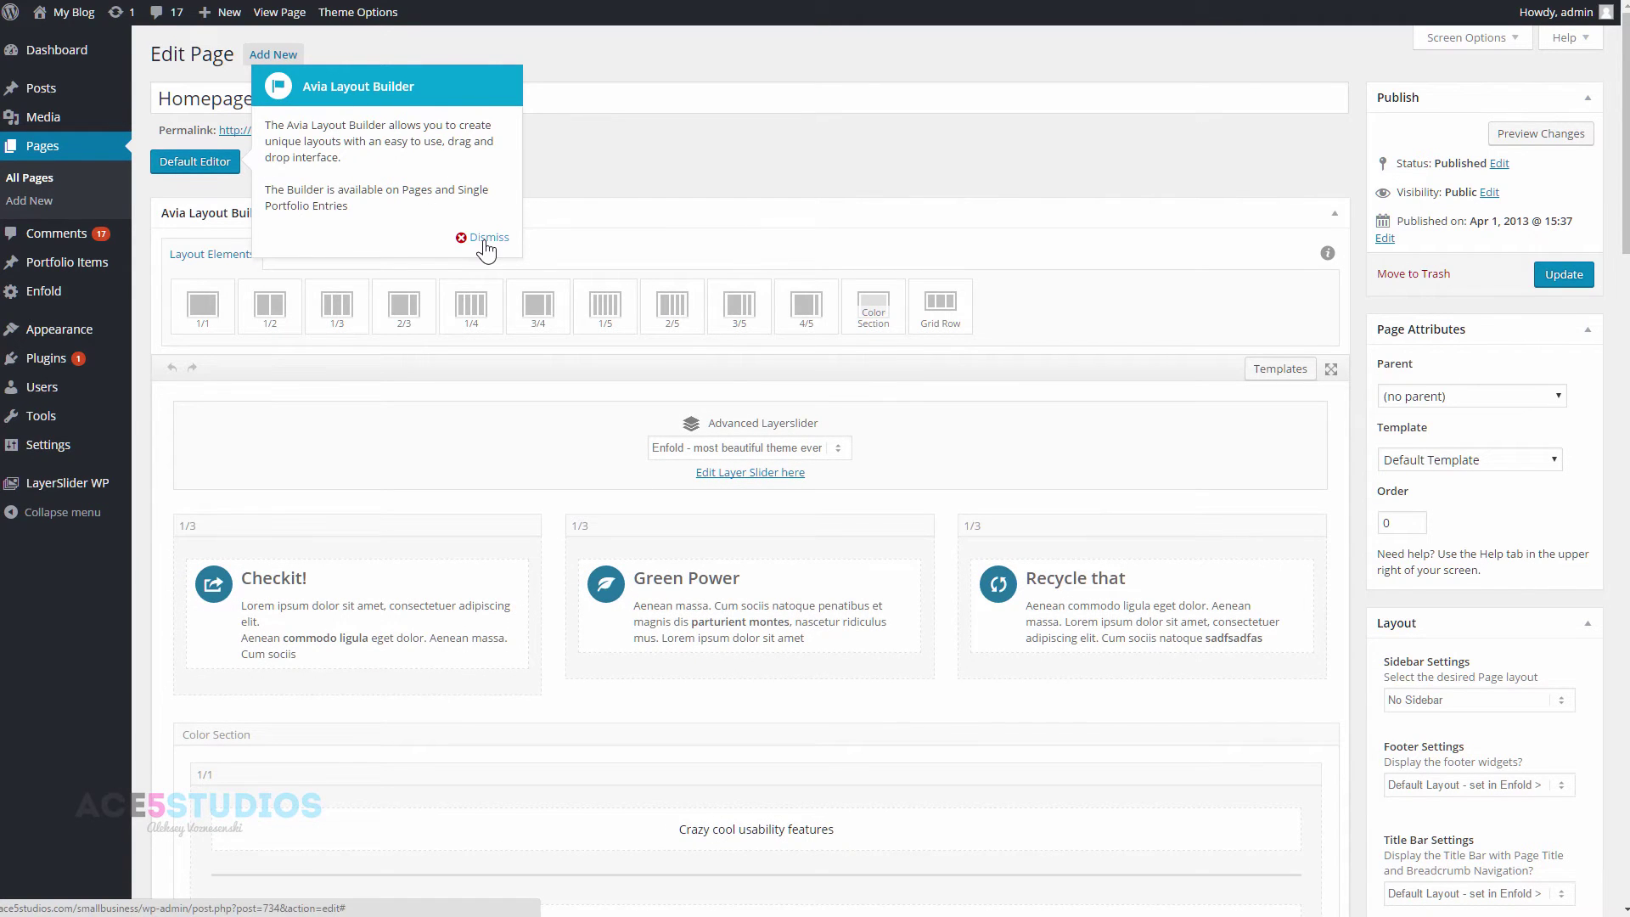
- Dismiss the layout builder introduction tip and scroll through the Homepage layout
{"action": "left_click", "coordinate": [486, 238]}
{"action": "scroll", "coordinate": [1032, 255], "scroll_direction": "down", "scroll_amount": 4}
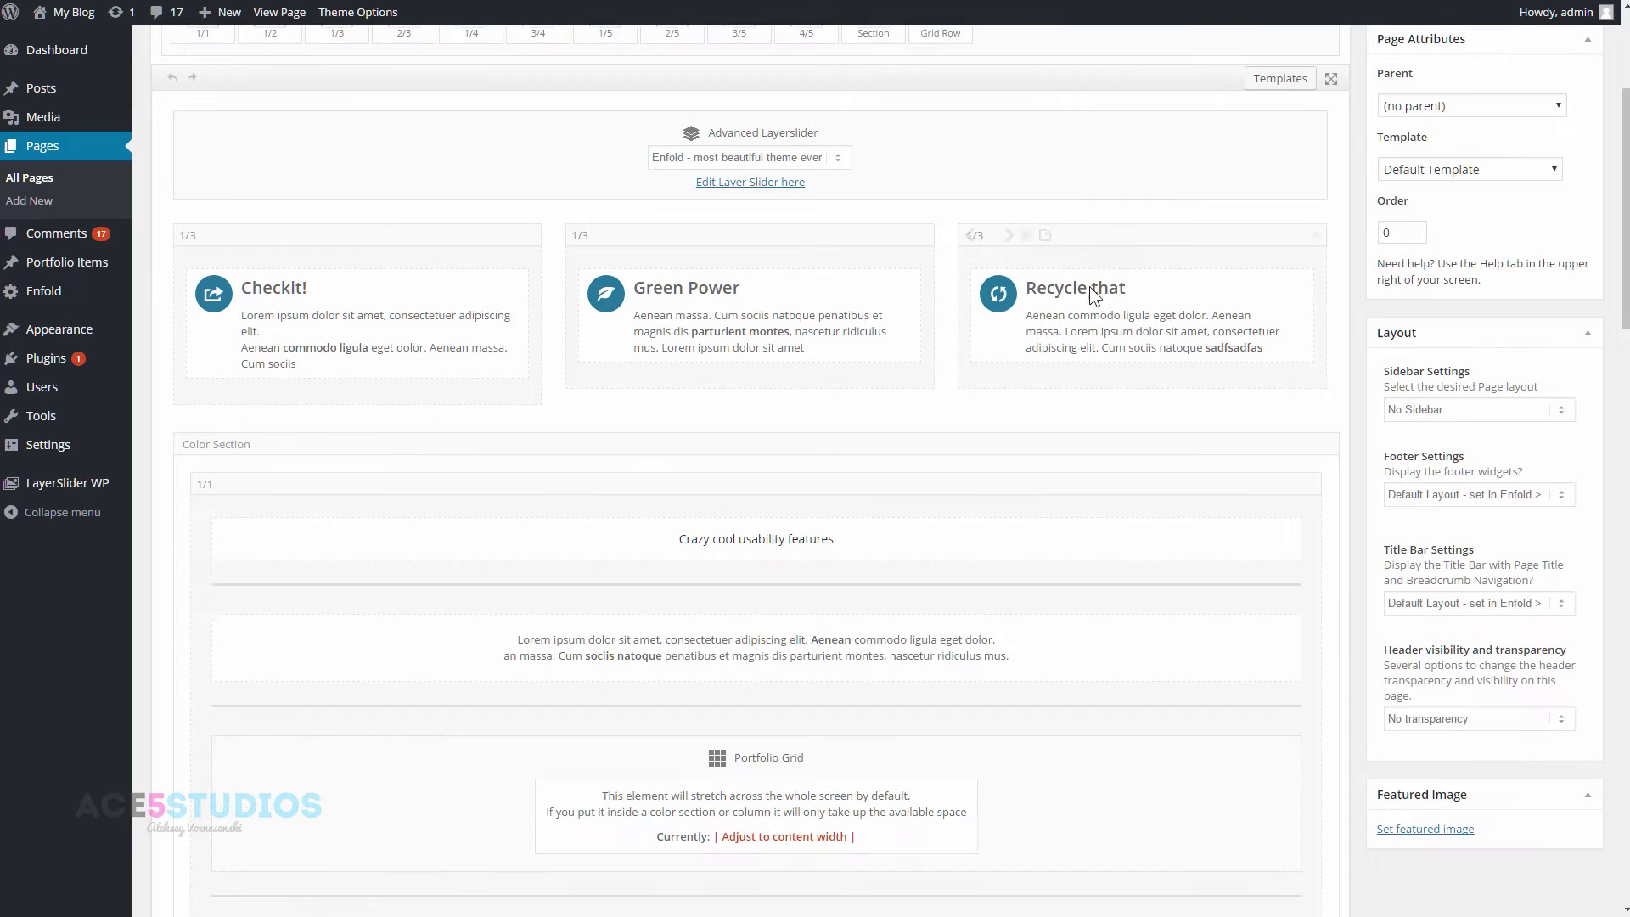
{"action": "scroll", "coordinate": [427, 348], "scroll_direction": "up", "scroll_amount": 1}
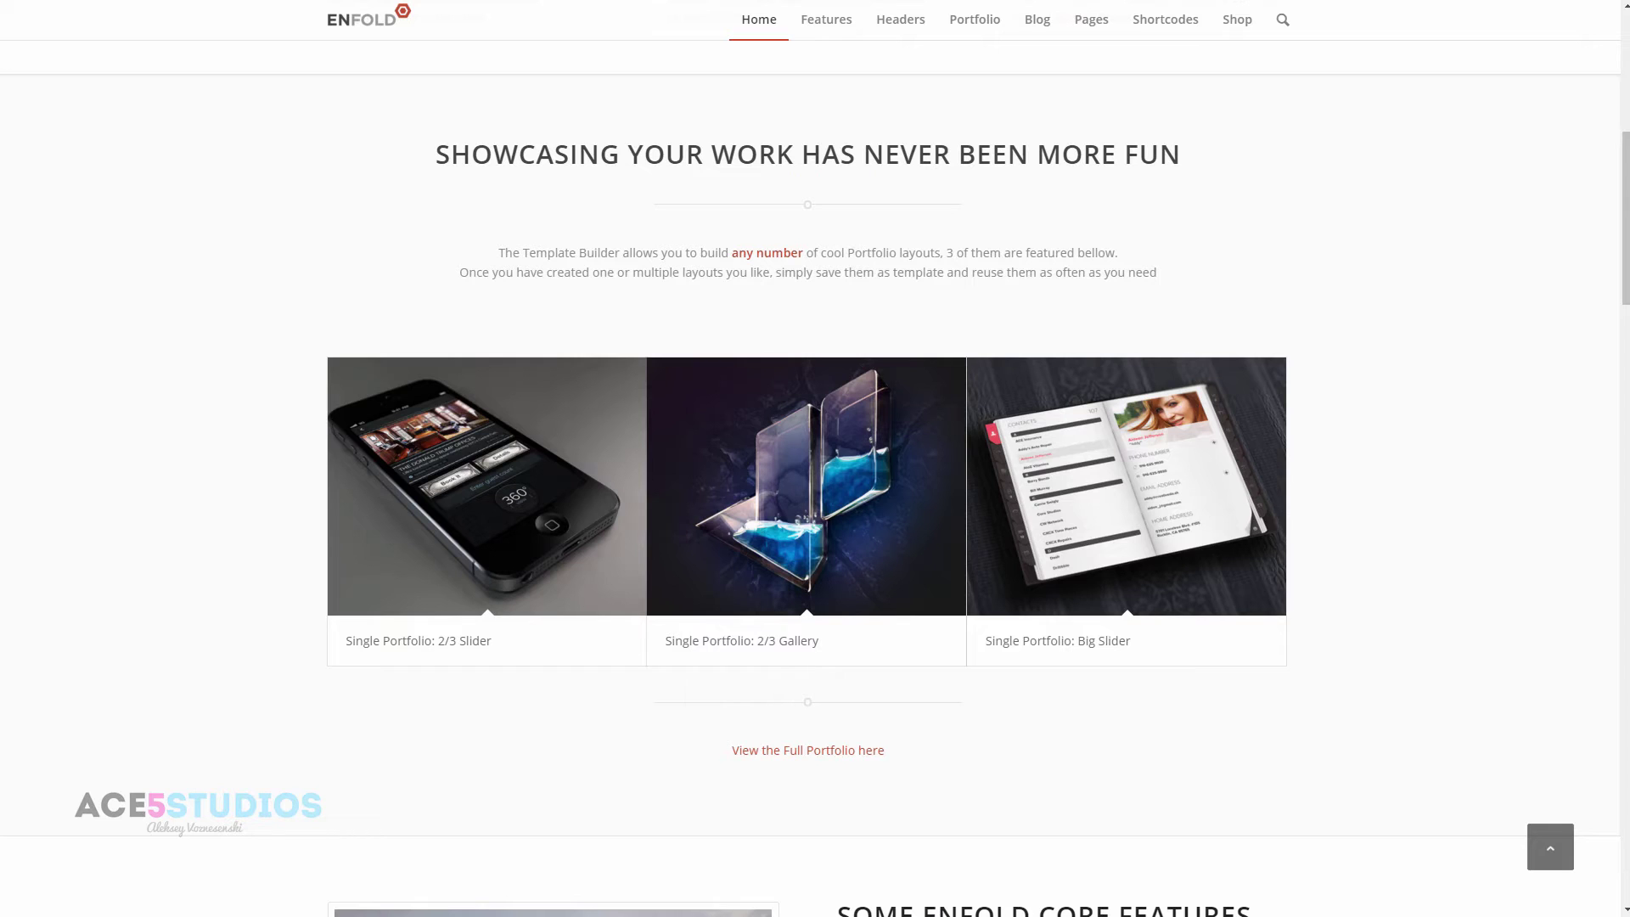
{"action": "scroll", "coordinate": [1065, 305], "scroll_direction": "up", "scroll_amount": 5}
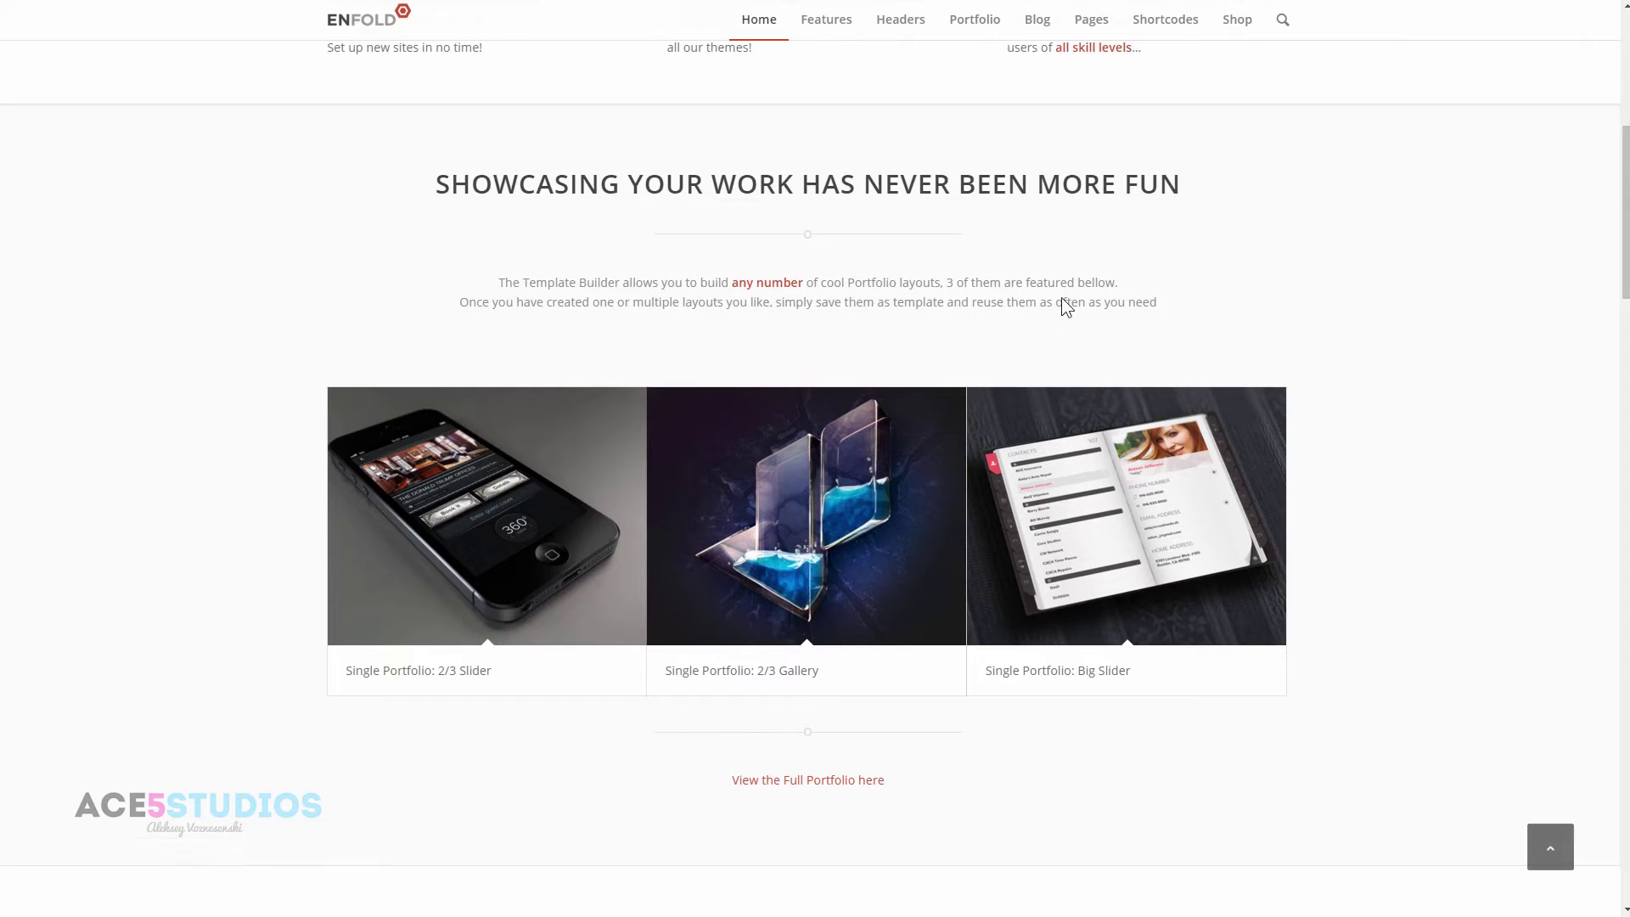
{"action": "scroll", "coordinate": [1065, 305], "scroll_direction": "up", "scroll_amount": 3}
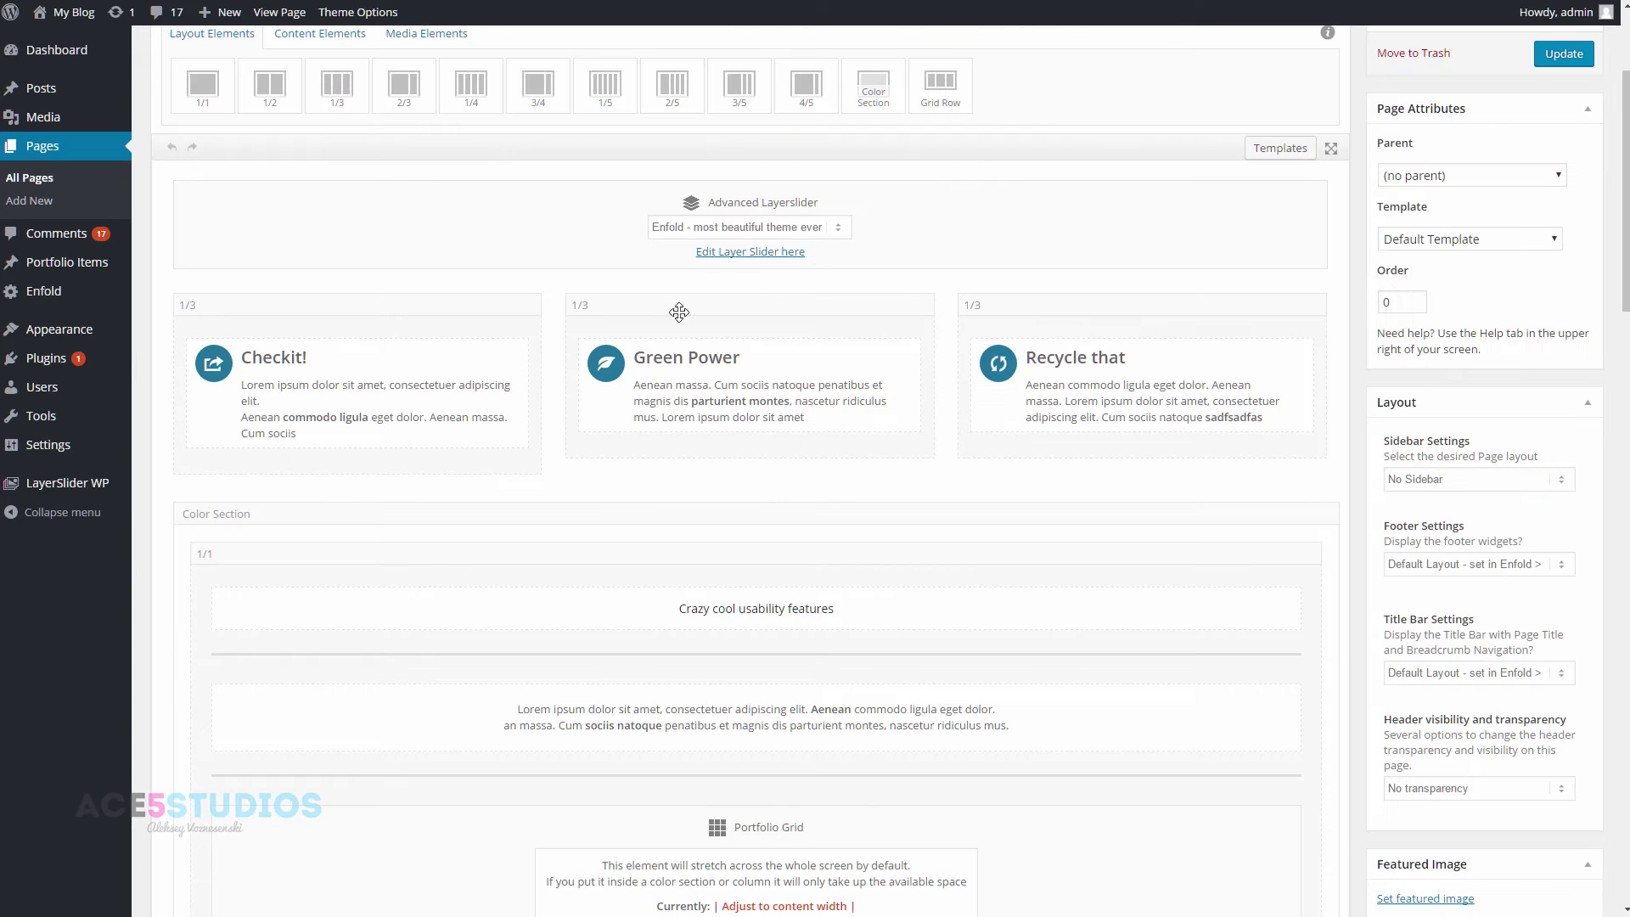
{"action": "scroll", "coordinate": [667, 313], "scroll_direction": "down", "scroll_amount": 3}
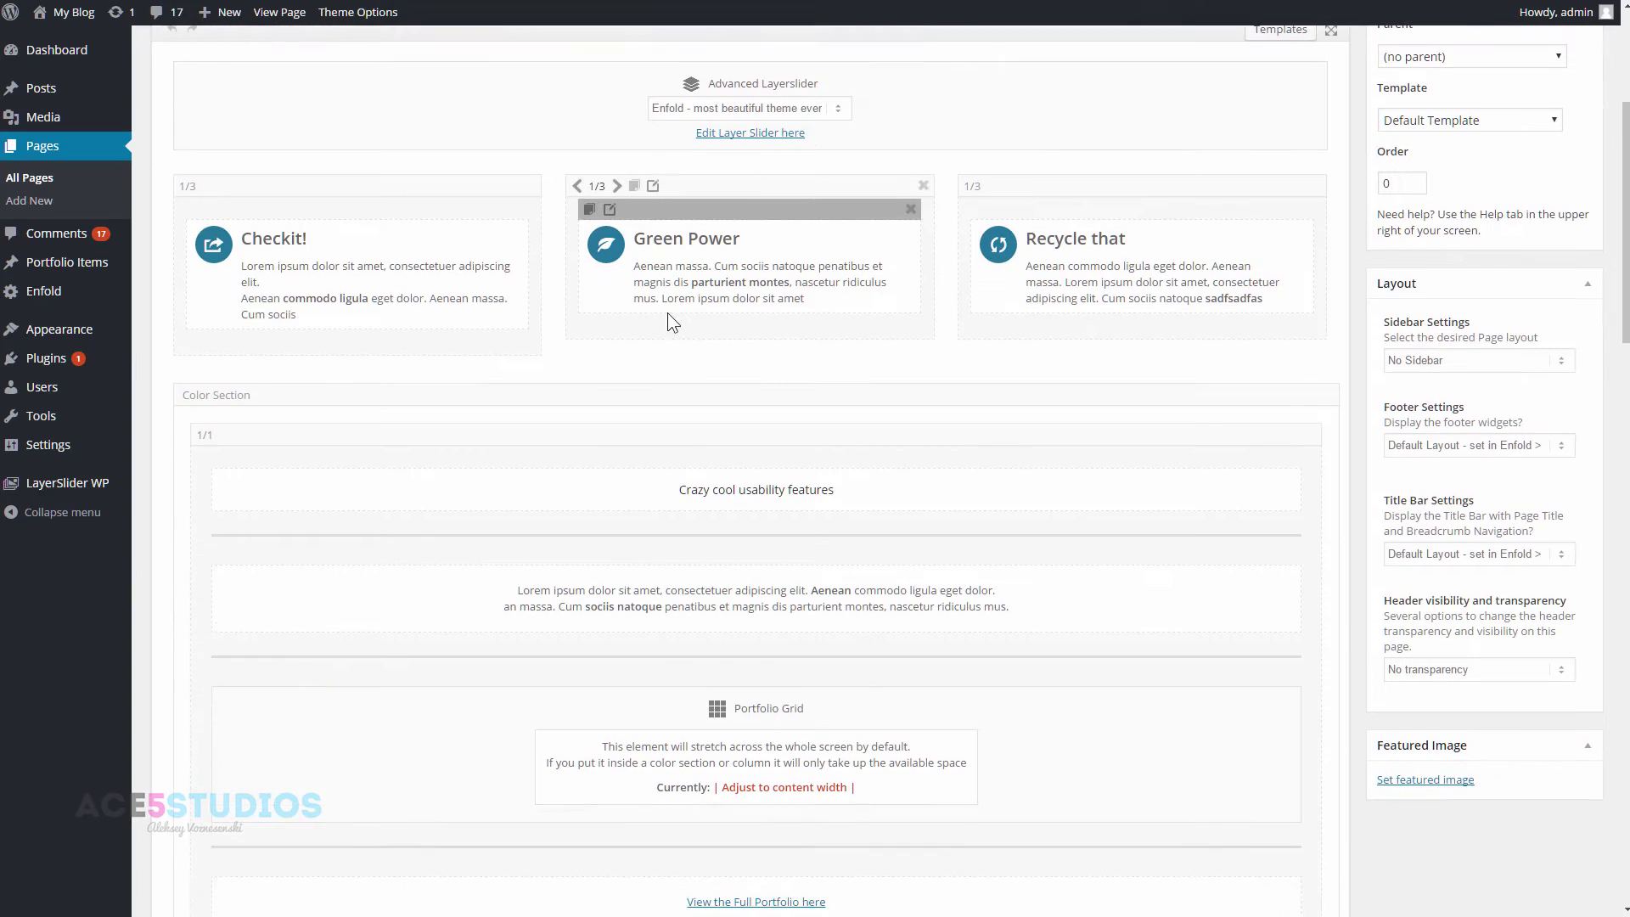
{"action": "scroll", "coordinate": [674, 500], "scroll_direction": "up", "scroll_amount": 4}
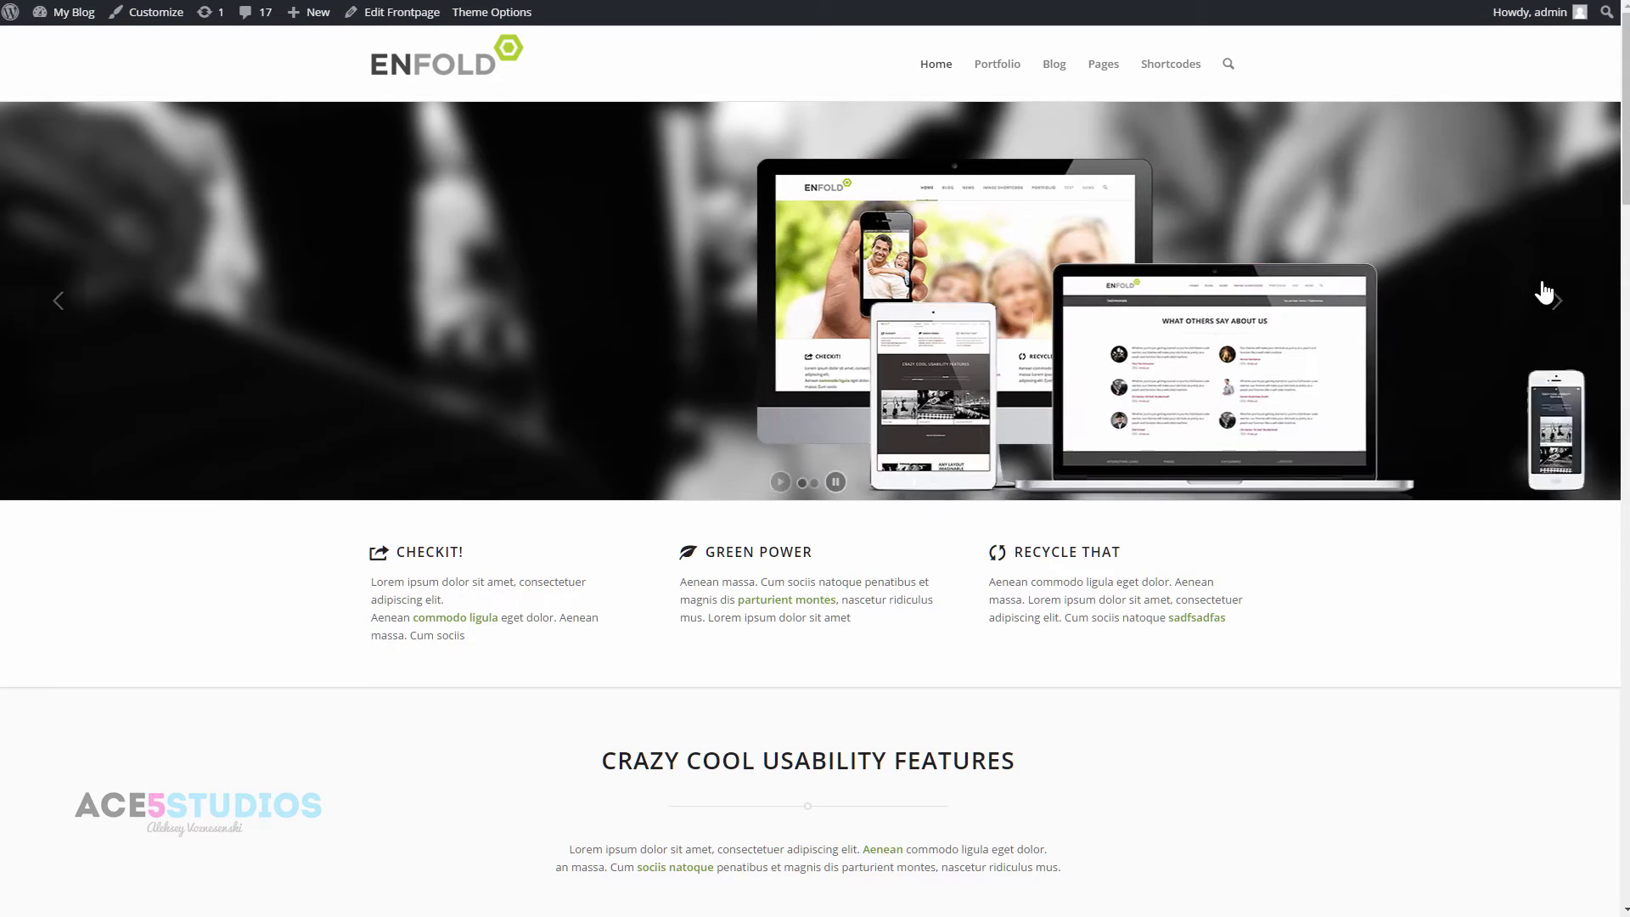
- Advance the front-page slider to the next slide and scroll down through the portfolio section
{"action": "left_click", "coordinate": [1567, 295]}
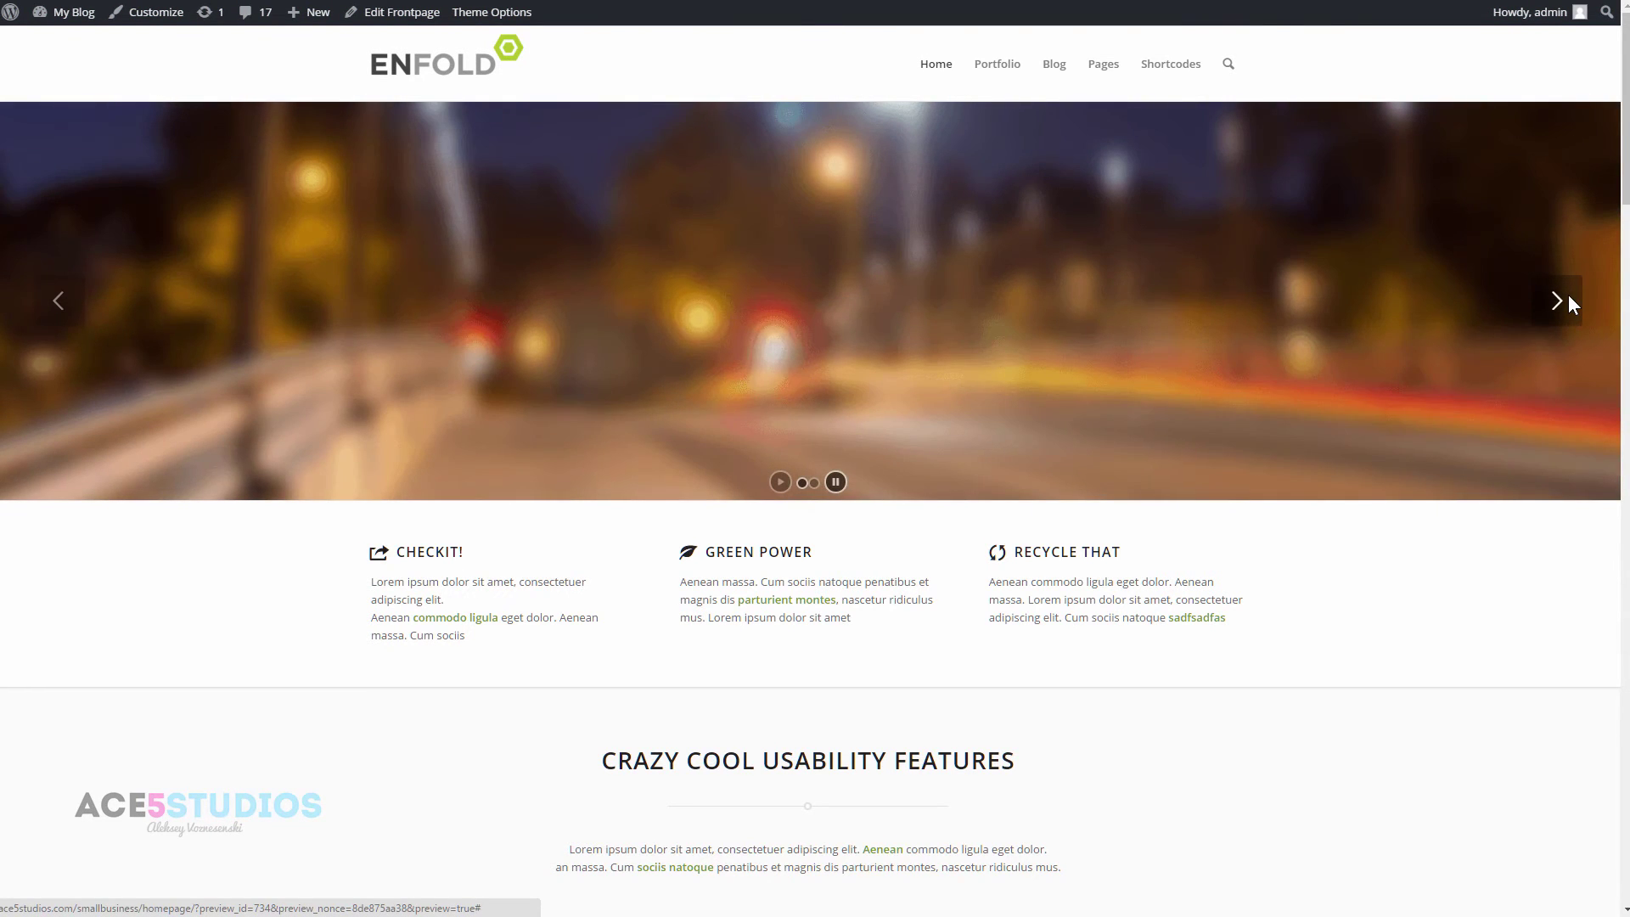
{"action": "scroll", "coordinate": [970, 395], "scroll_direction": "down", "scroll_amount": 5}
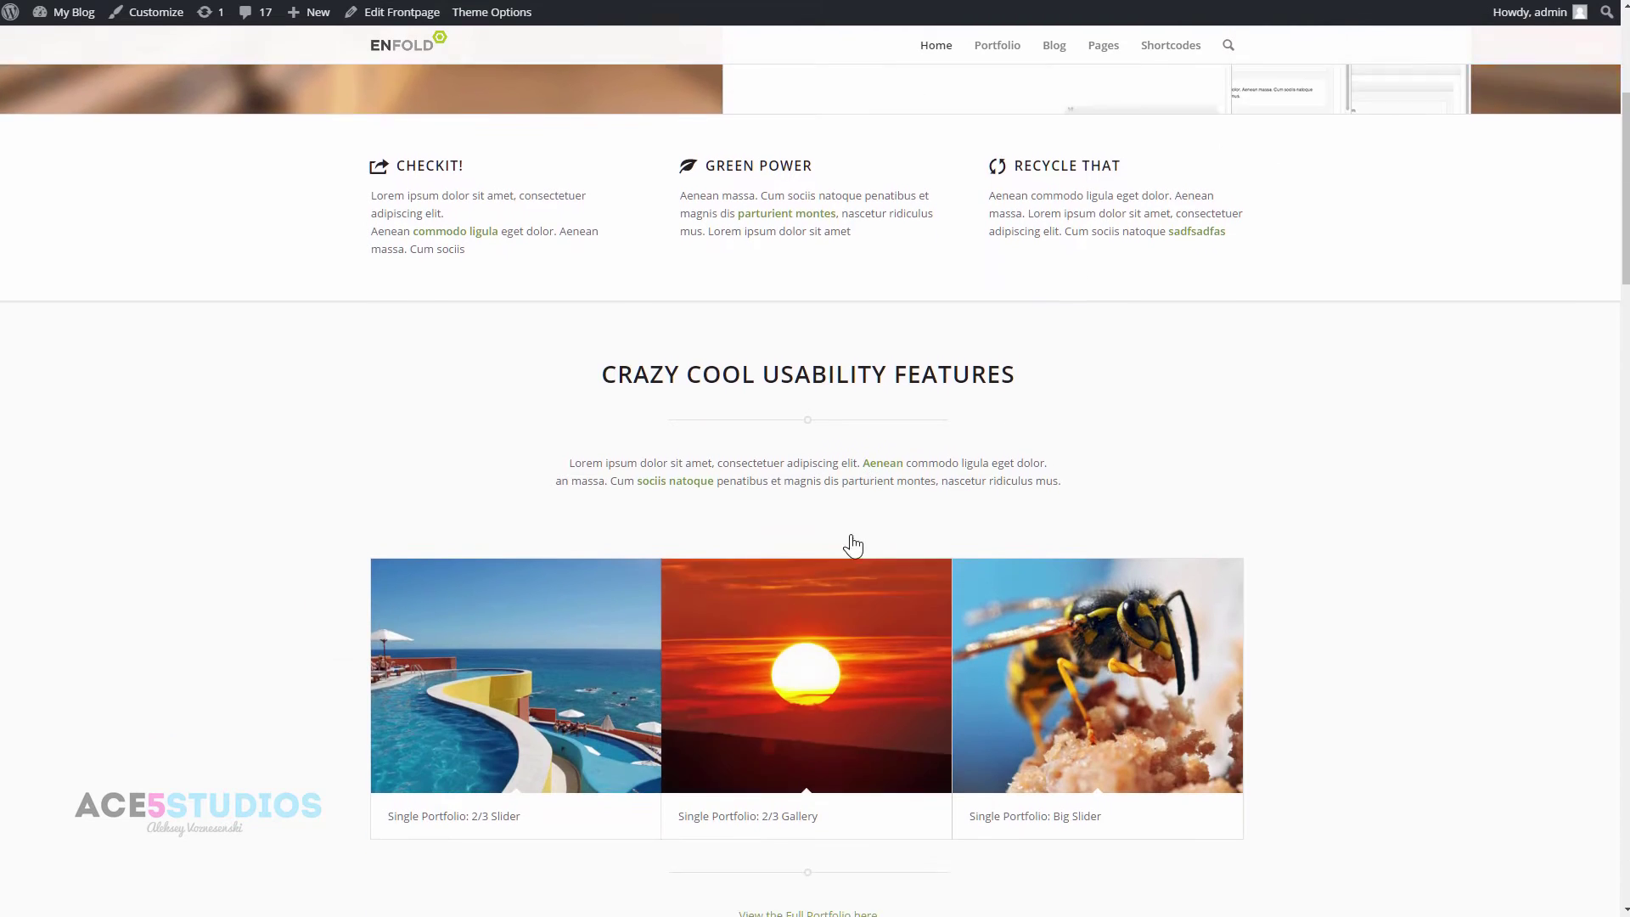
{"action": "scroll", "coordinate": [853, 546], "scroll_direction": "down", "scroll_amount": 2}
{"action": "scroll", "coordinate": [1119, 522], "scroll_direction": "down", "scroll_amount": 2}
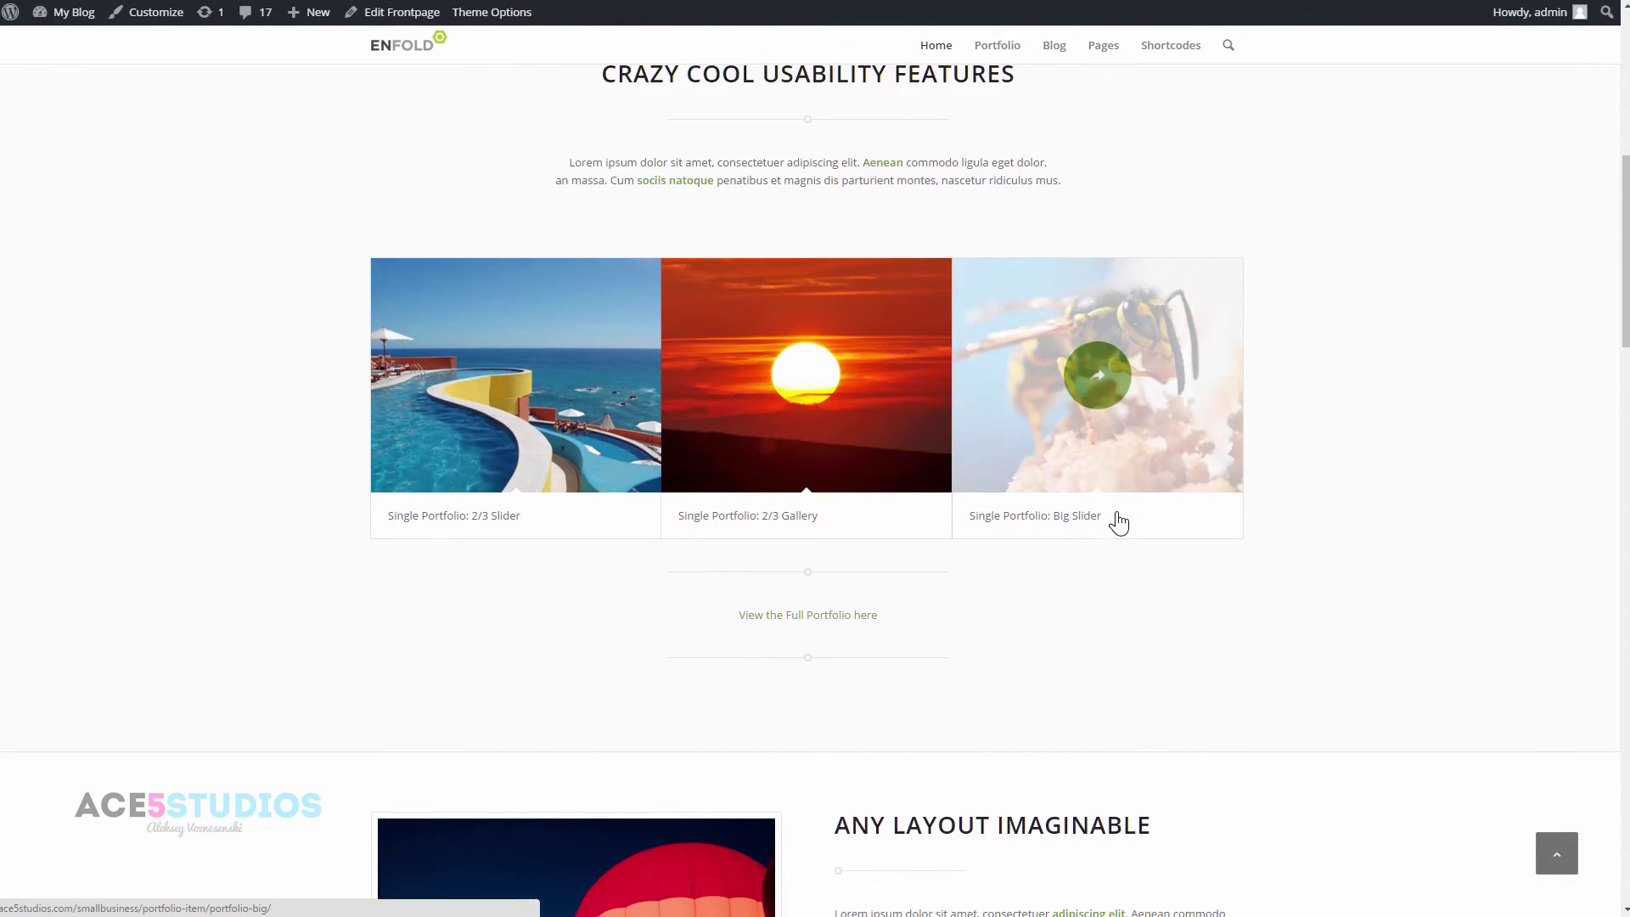
{"action": "scroll", "coordinate": [1119, 522], "scroll_direction": "down", "scroll_amount": 4}
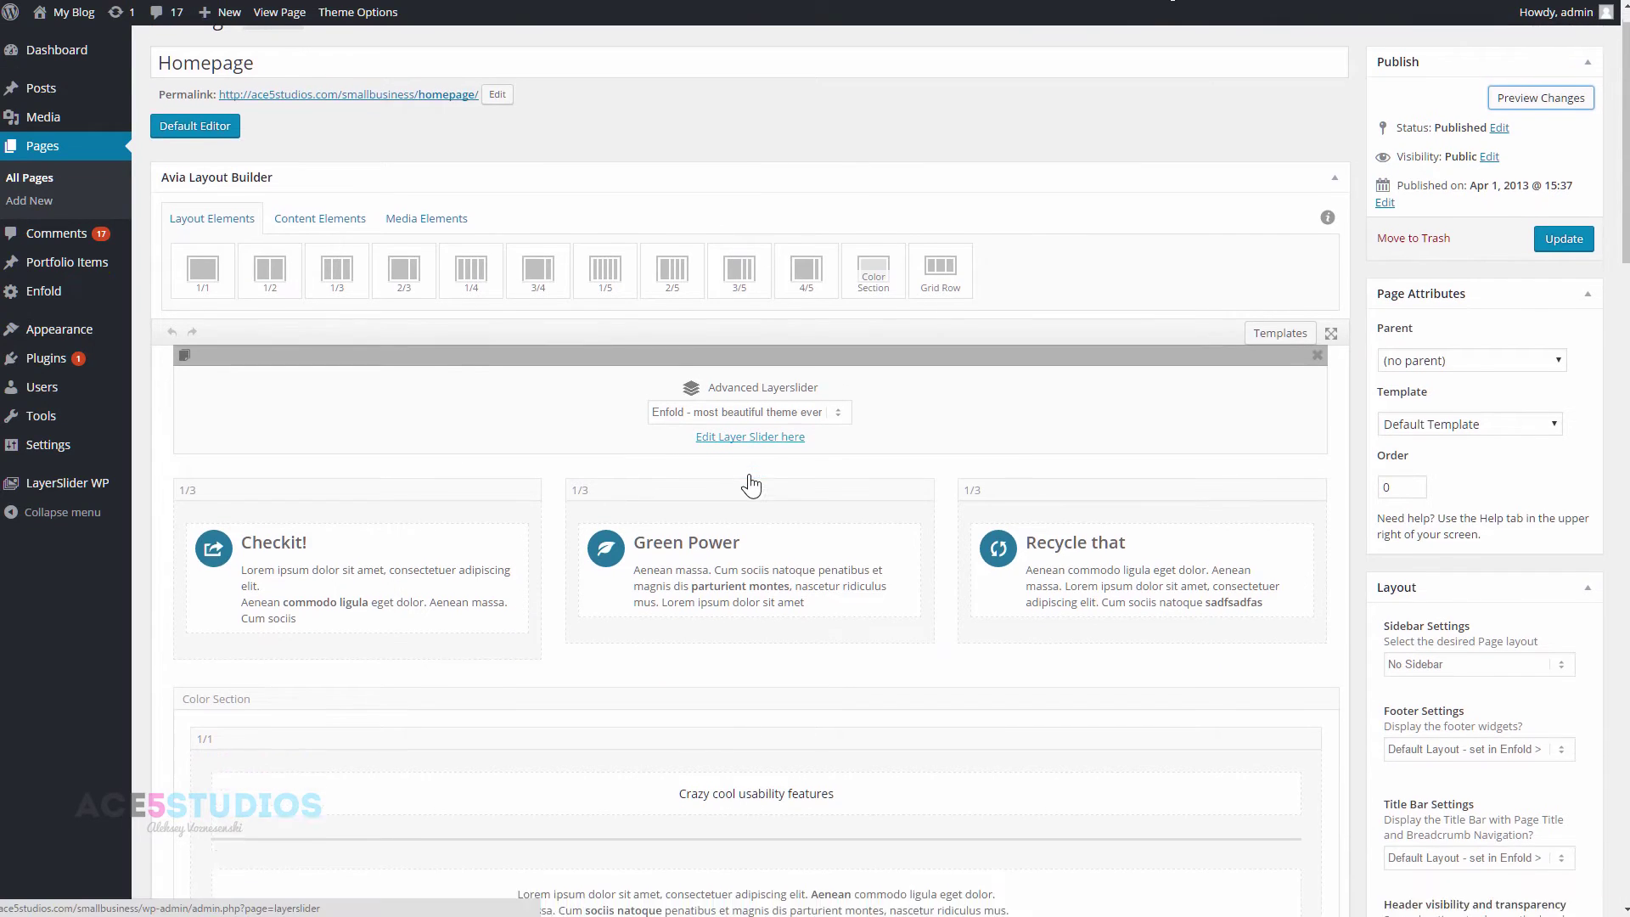
{"action": "scroll", "coordinate": [751, 486], "scroll_direction": "down", "scroll_amount": 3}
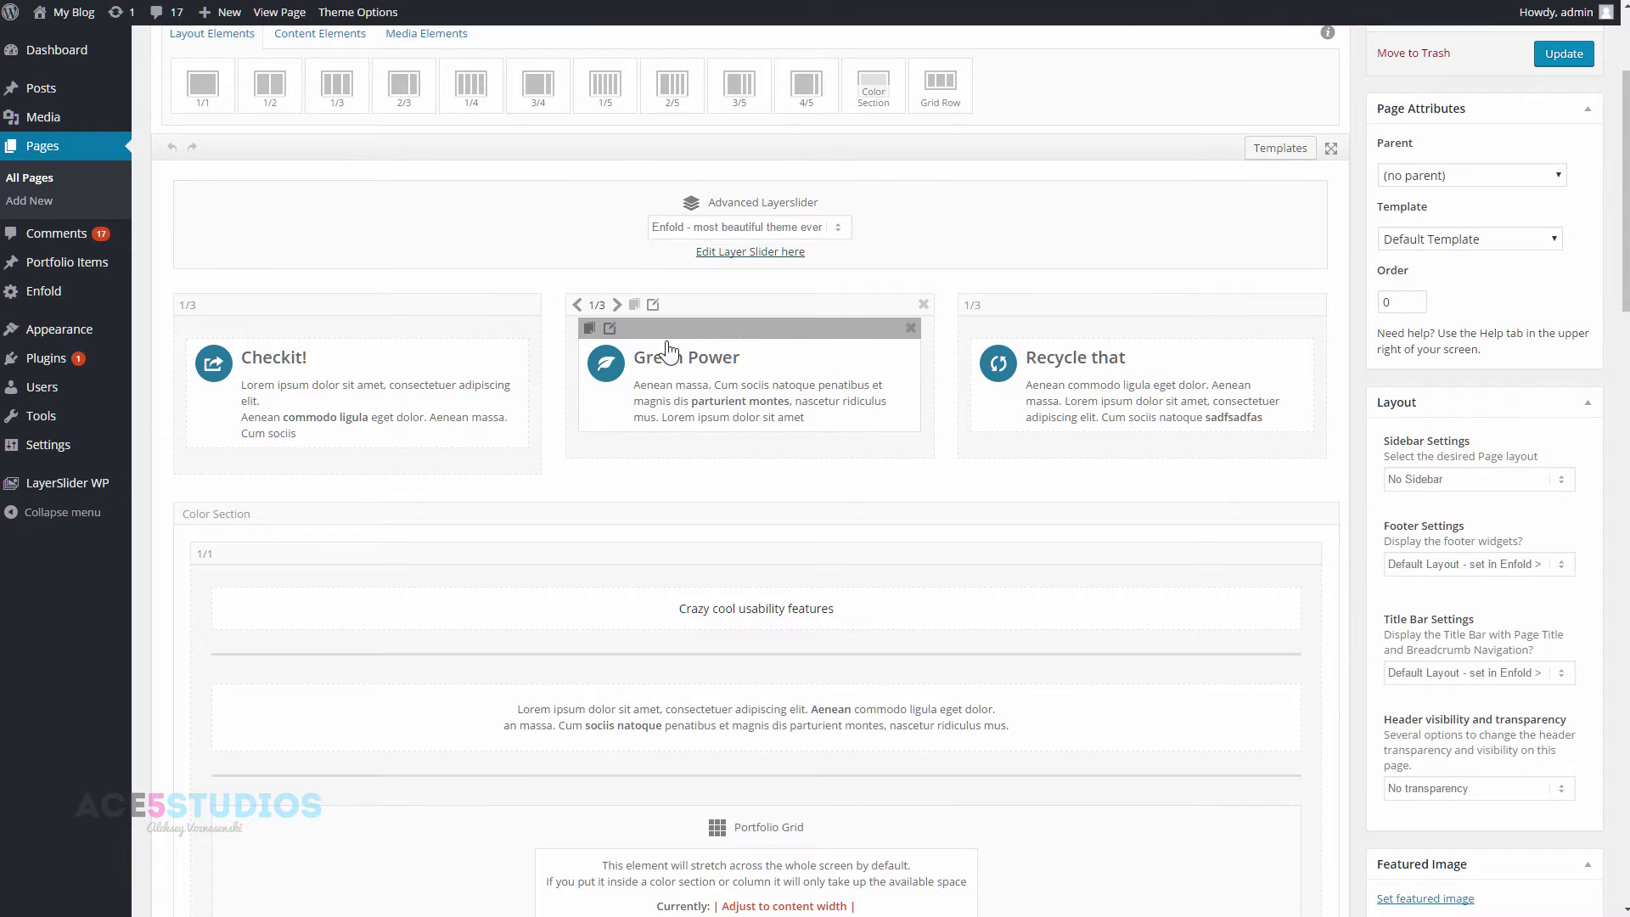
{"action": "left_click", "coordinate": [604, 359]}
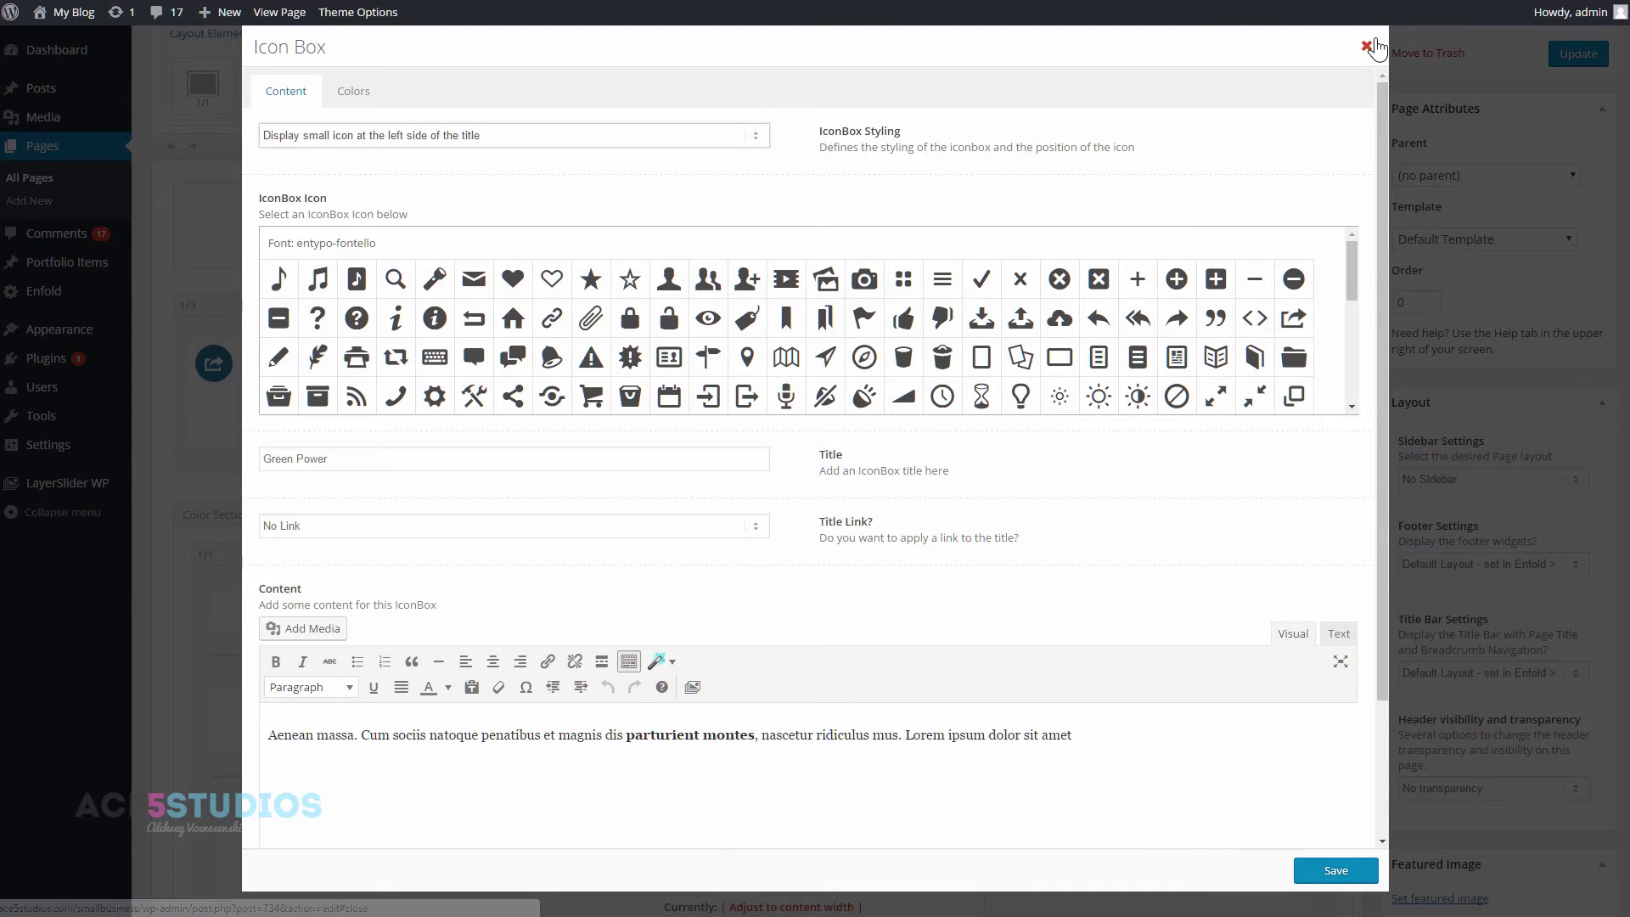
{"action": "left_click", "coordinate": [1367, 46]}
{"action": "scroll", "coordinate": [385, 330], "scroll_direction": "up", "scroll_amount": 3}
{"action": "left_click", "coordinate": [337, 257]}
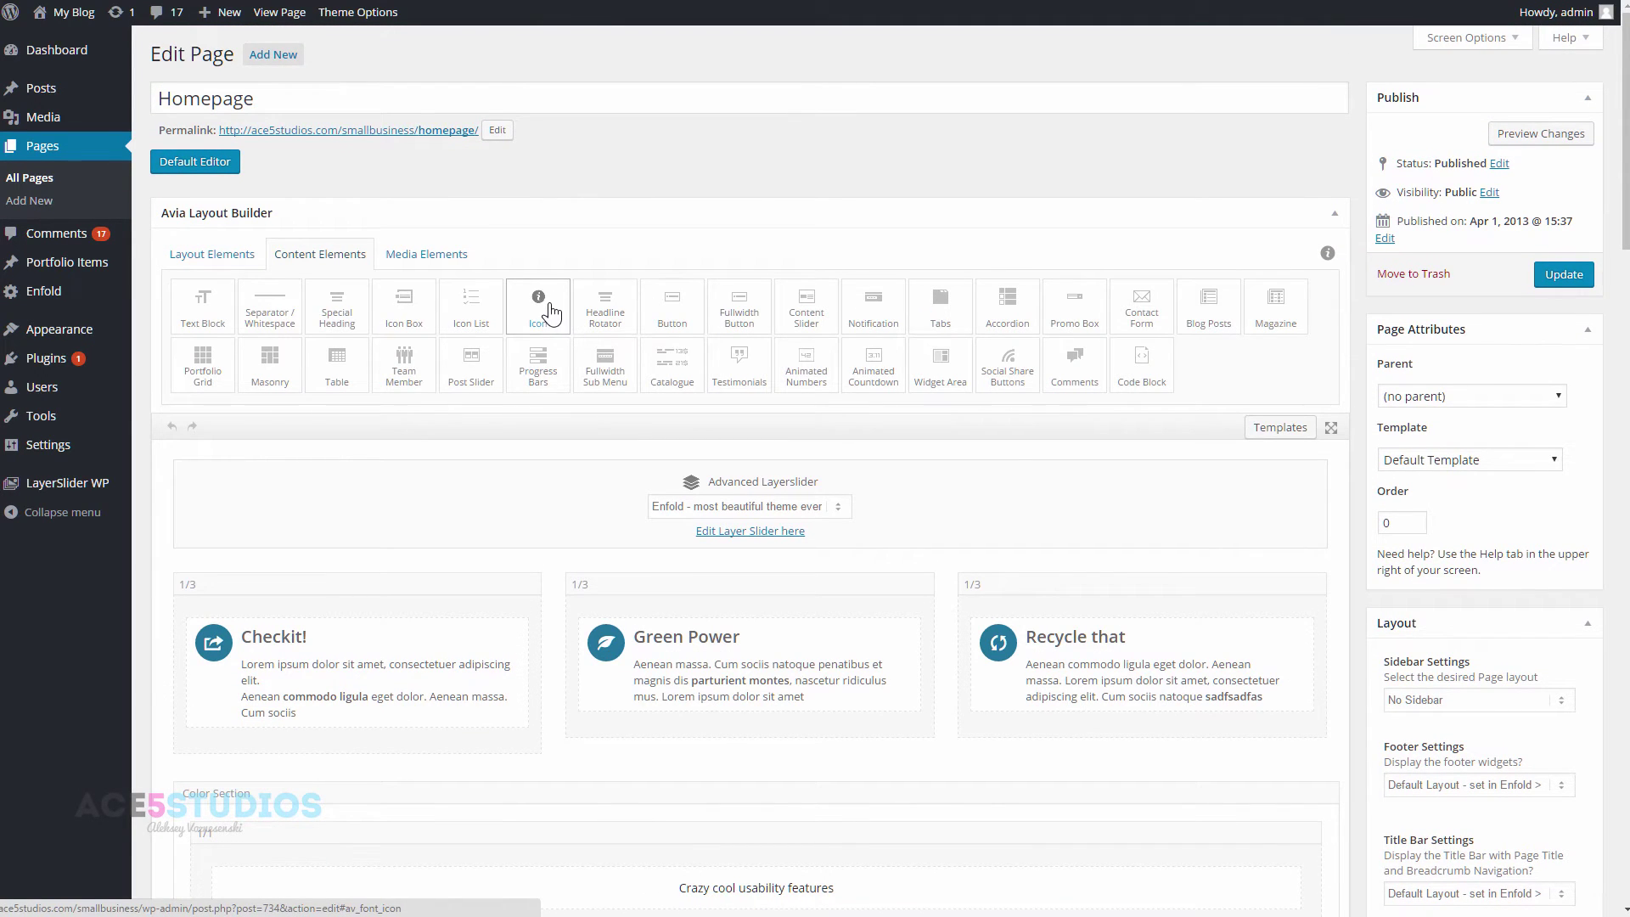
{"action": "left_click", "coordinate": [231, 251]}
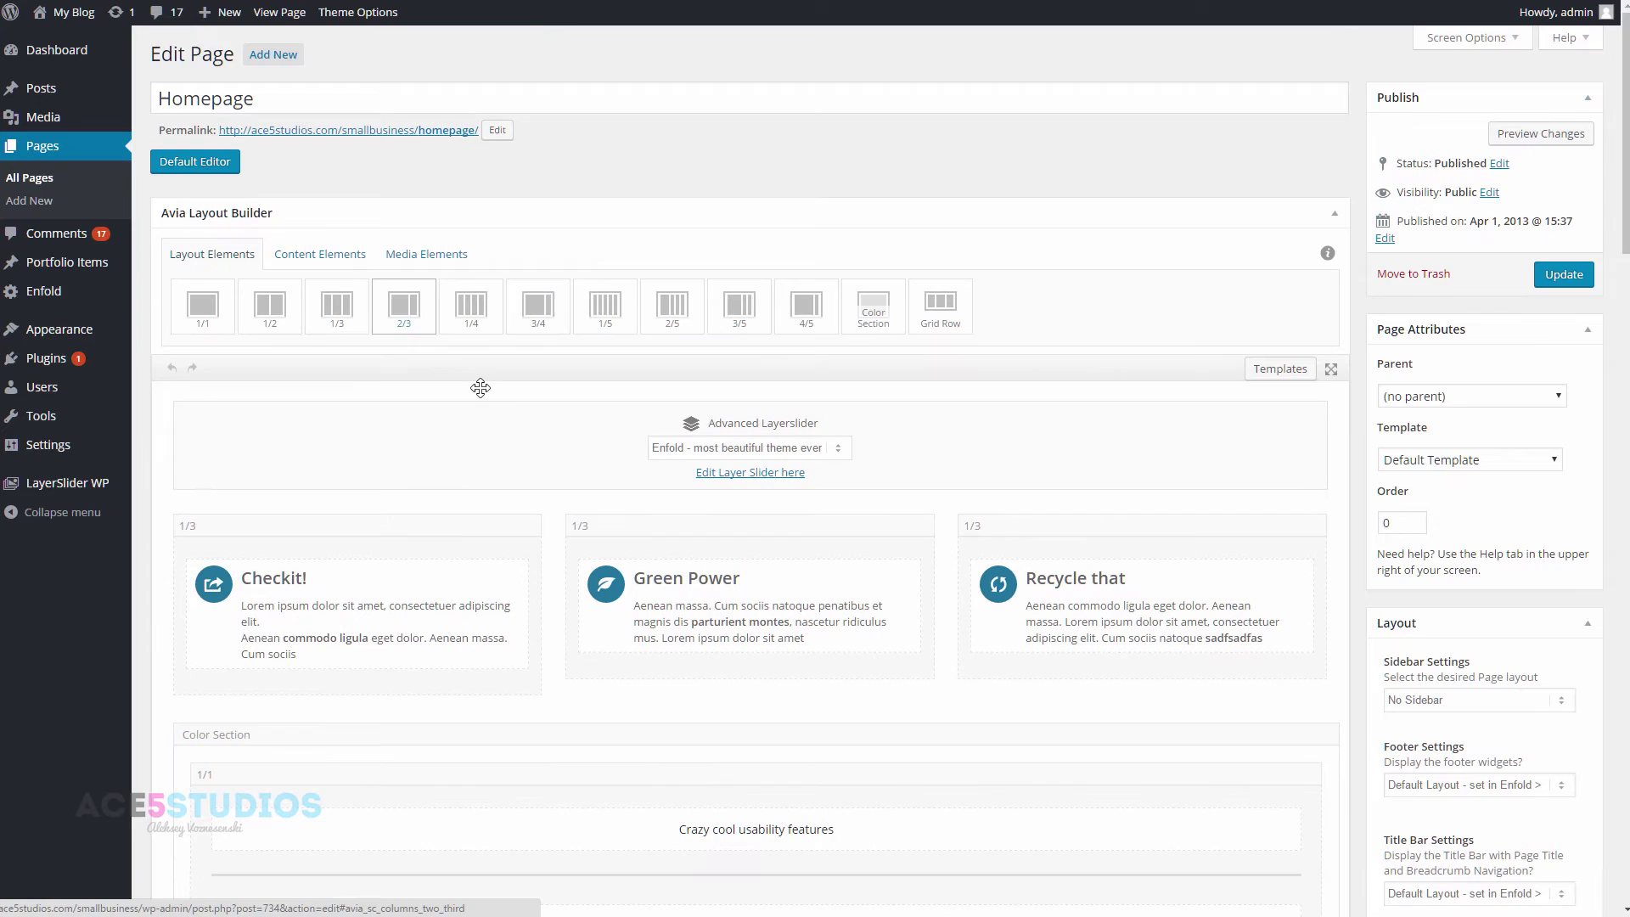
- Switch the new page to the Advanced Layout Editor and add a full-width 1/1 row
{"action": "left_click_drag", "start_coordinate": [481, 388], "coordinate": [87, 144]}
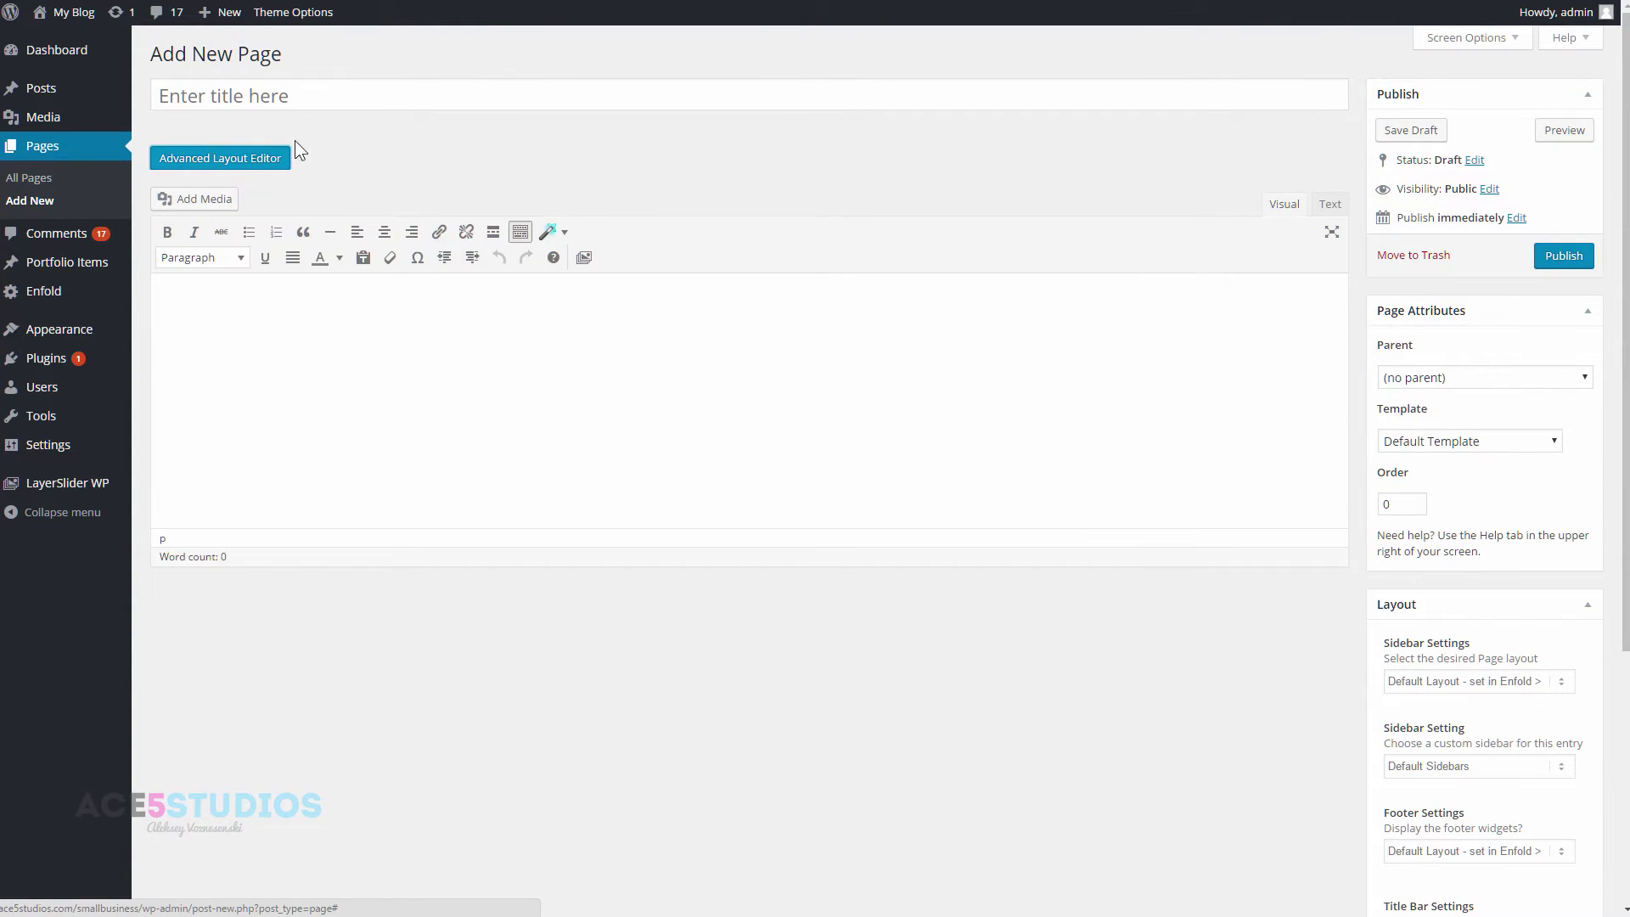
{"action": "left_click", "coordinate": [258, 158]}
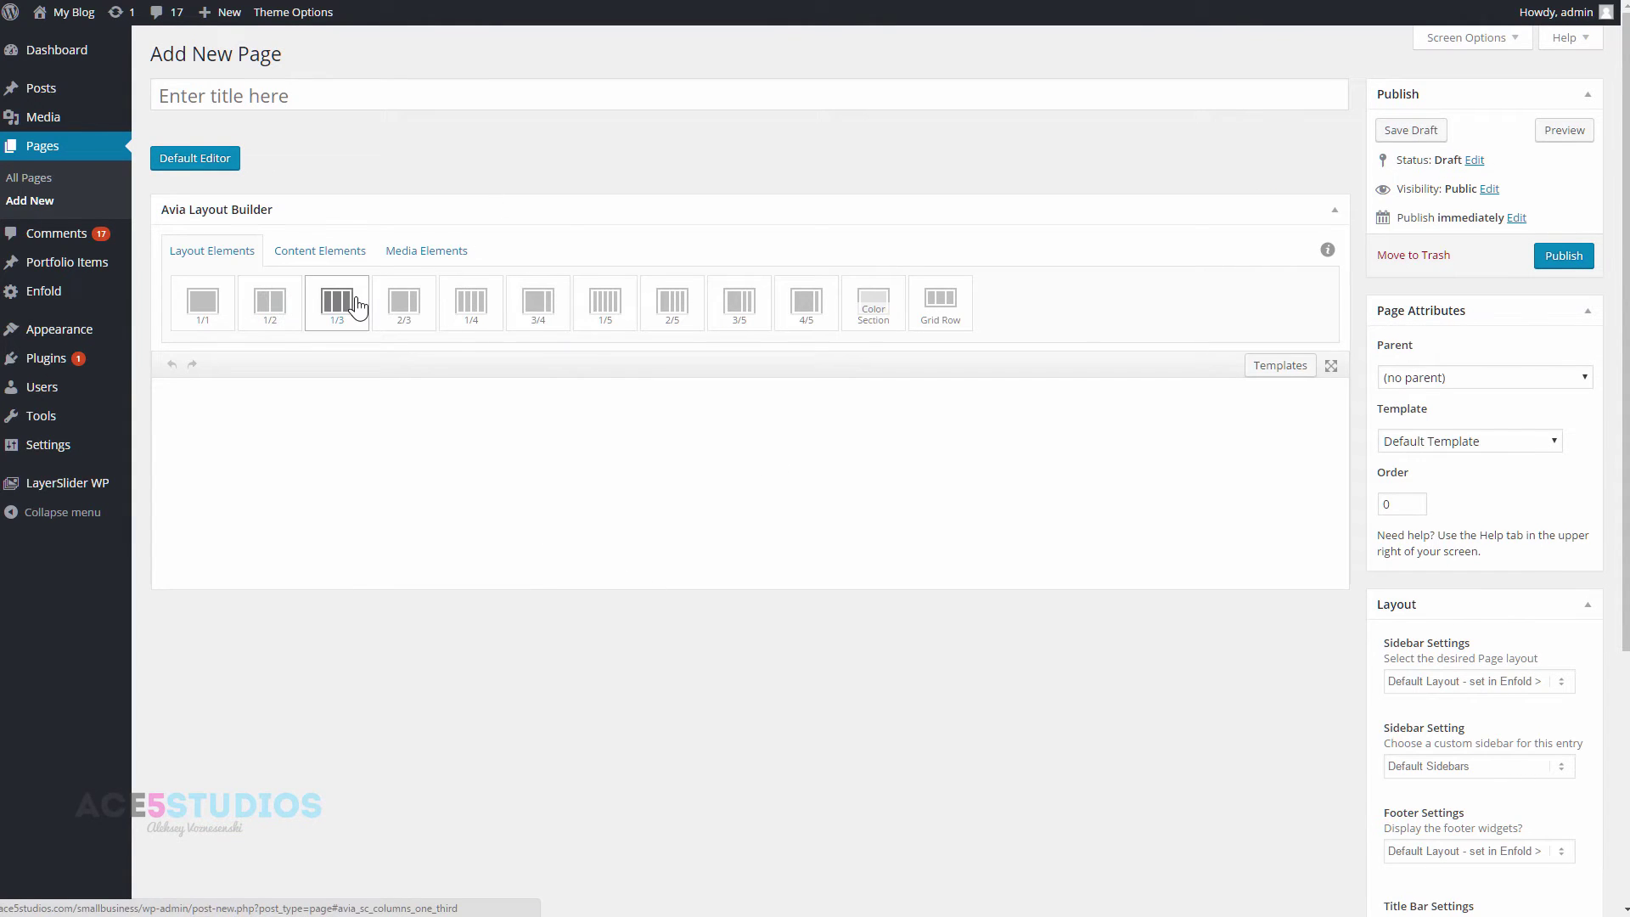
{"action": "left_click", "coordinate": [202, 304]}
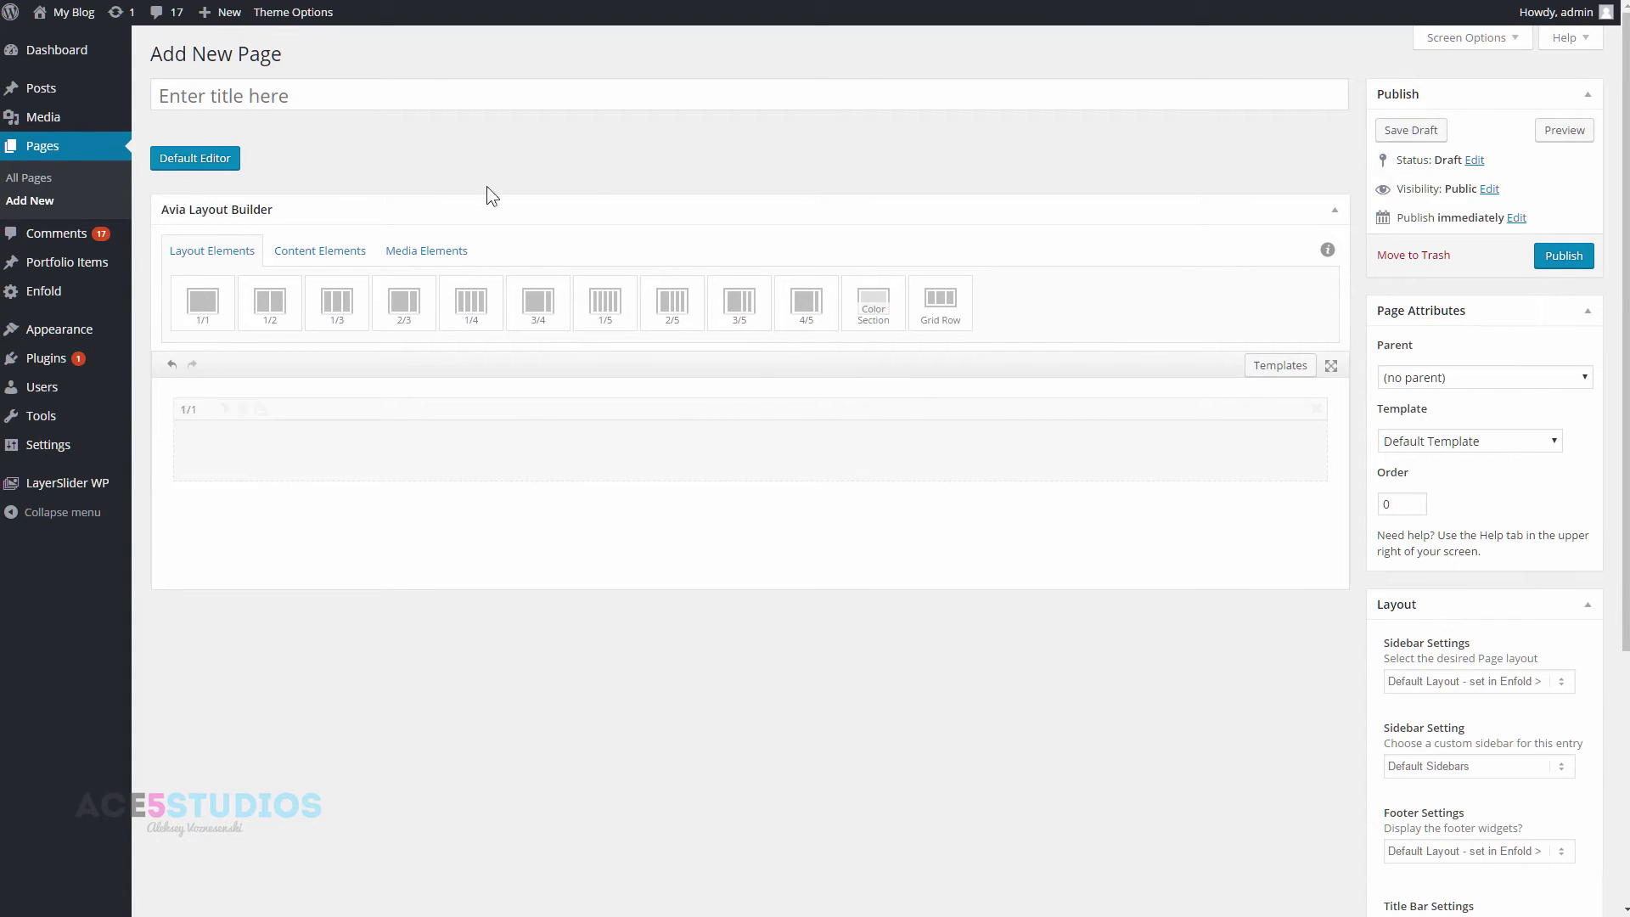
- Add one-third columns and a 2/3 plus 1/3 row, resized to 3/5 and 2/5
{"action": "left_click", "coordinate": [337, 303]}
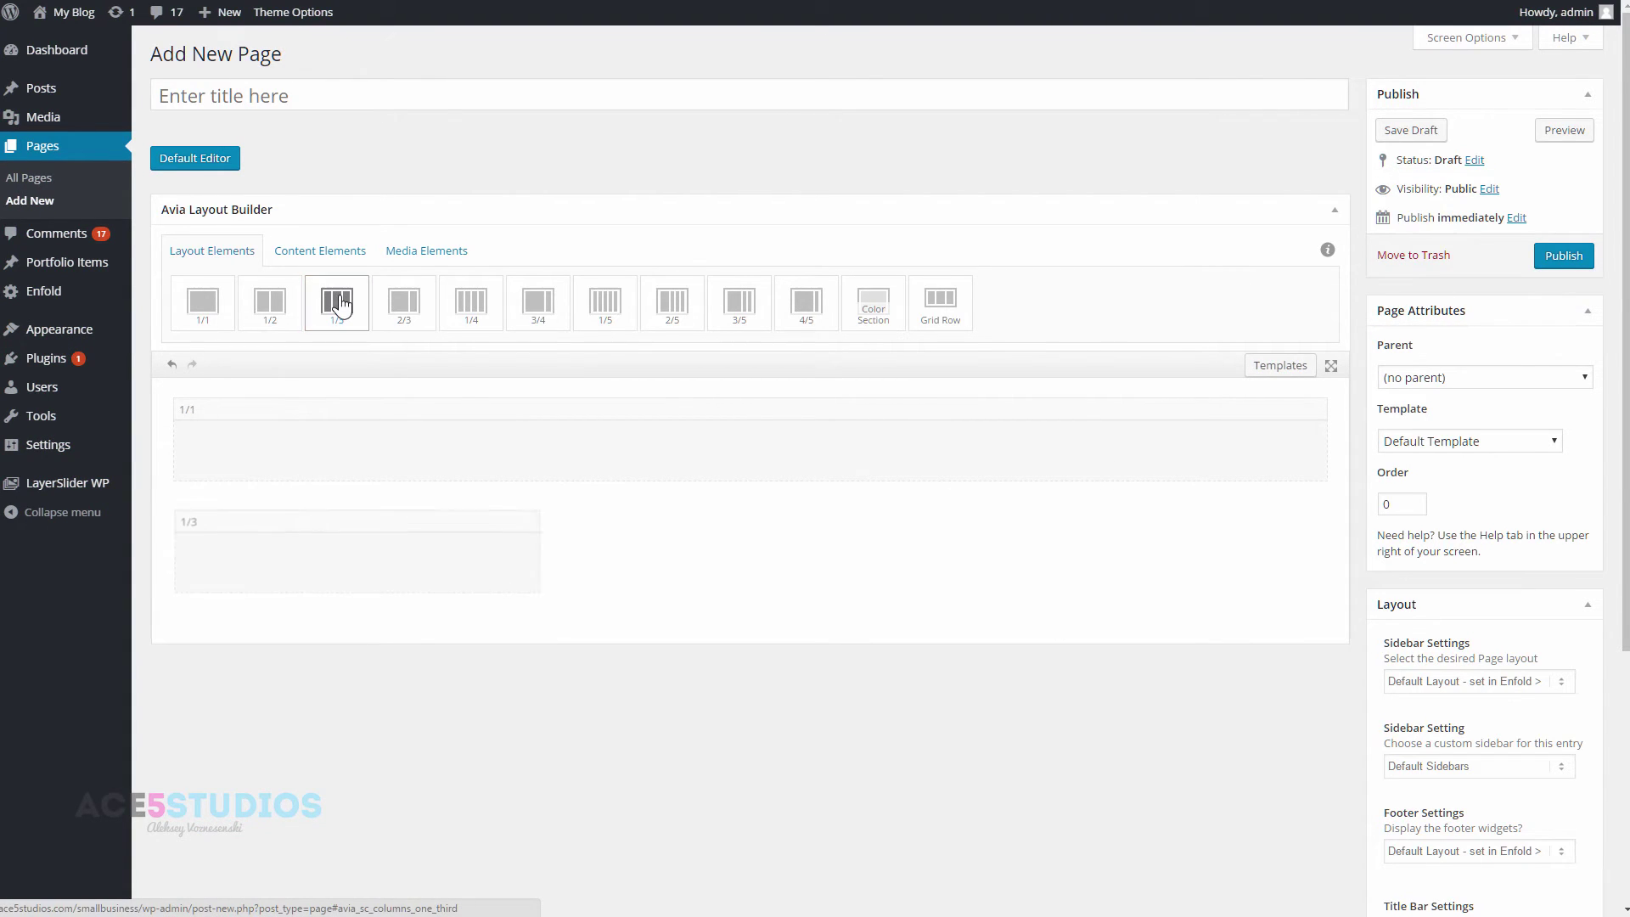
{"action": "left_click", "coordinate": [337, 303]}
{"action": "left_click", "coordinate": [337, 303]}
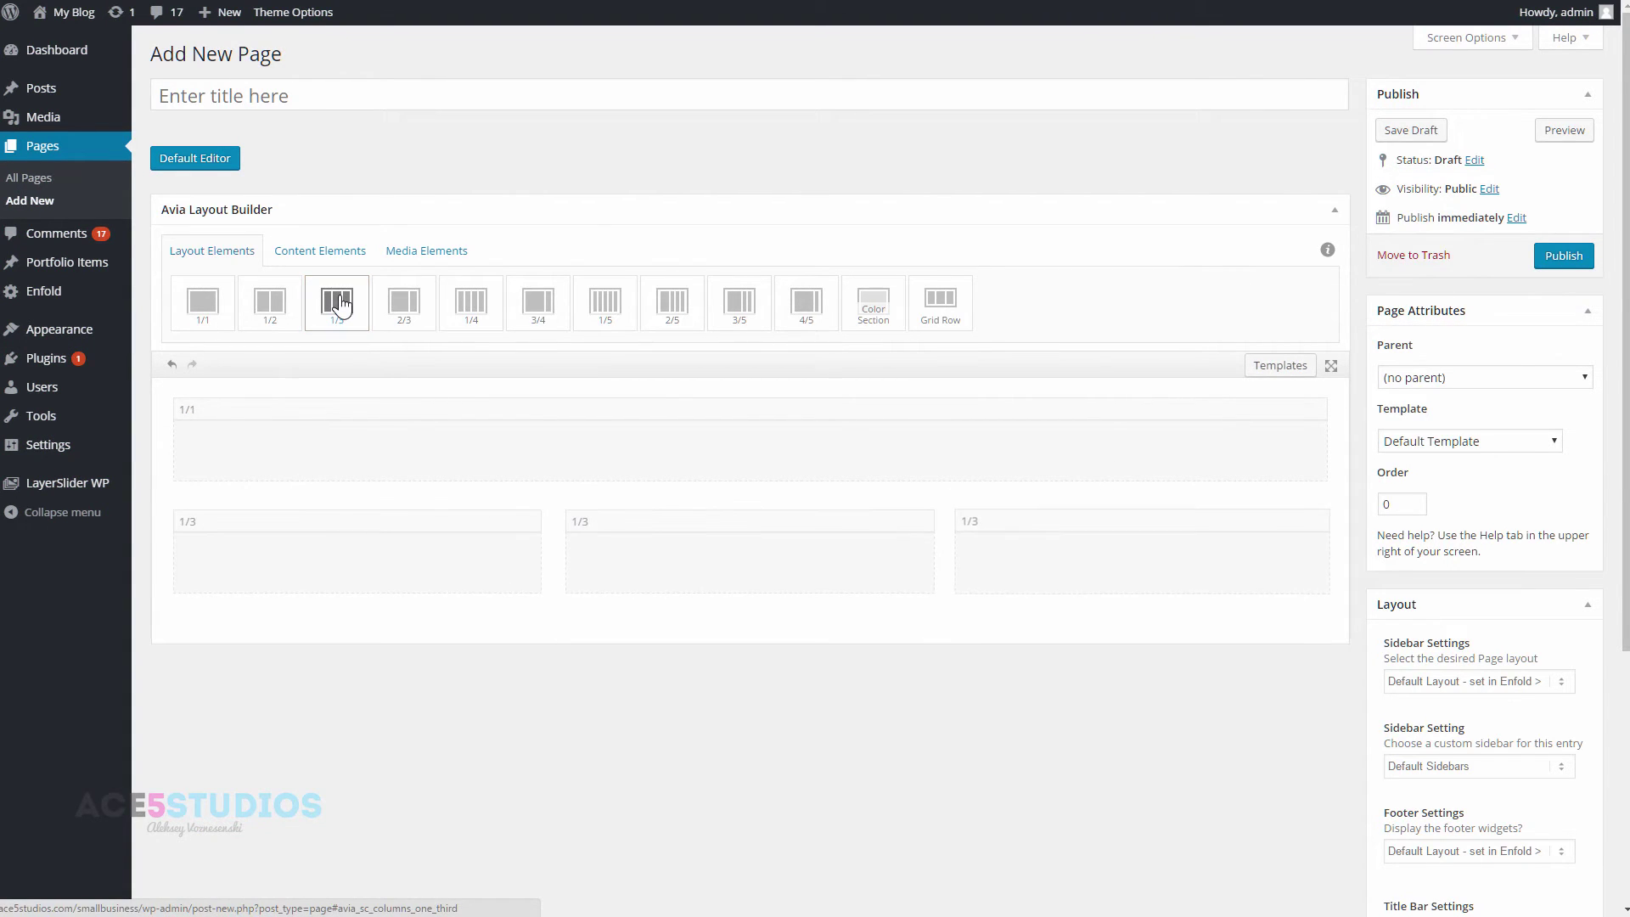
{"action": "left_click", "coordinate": [404, 302]}
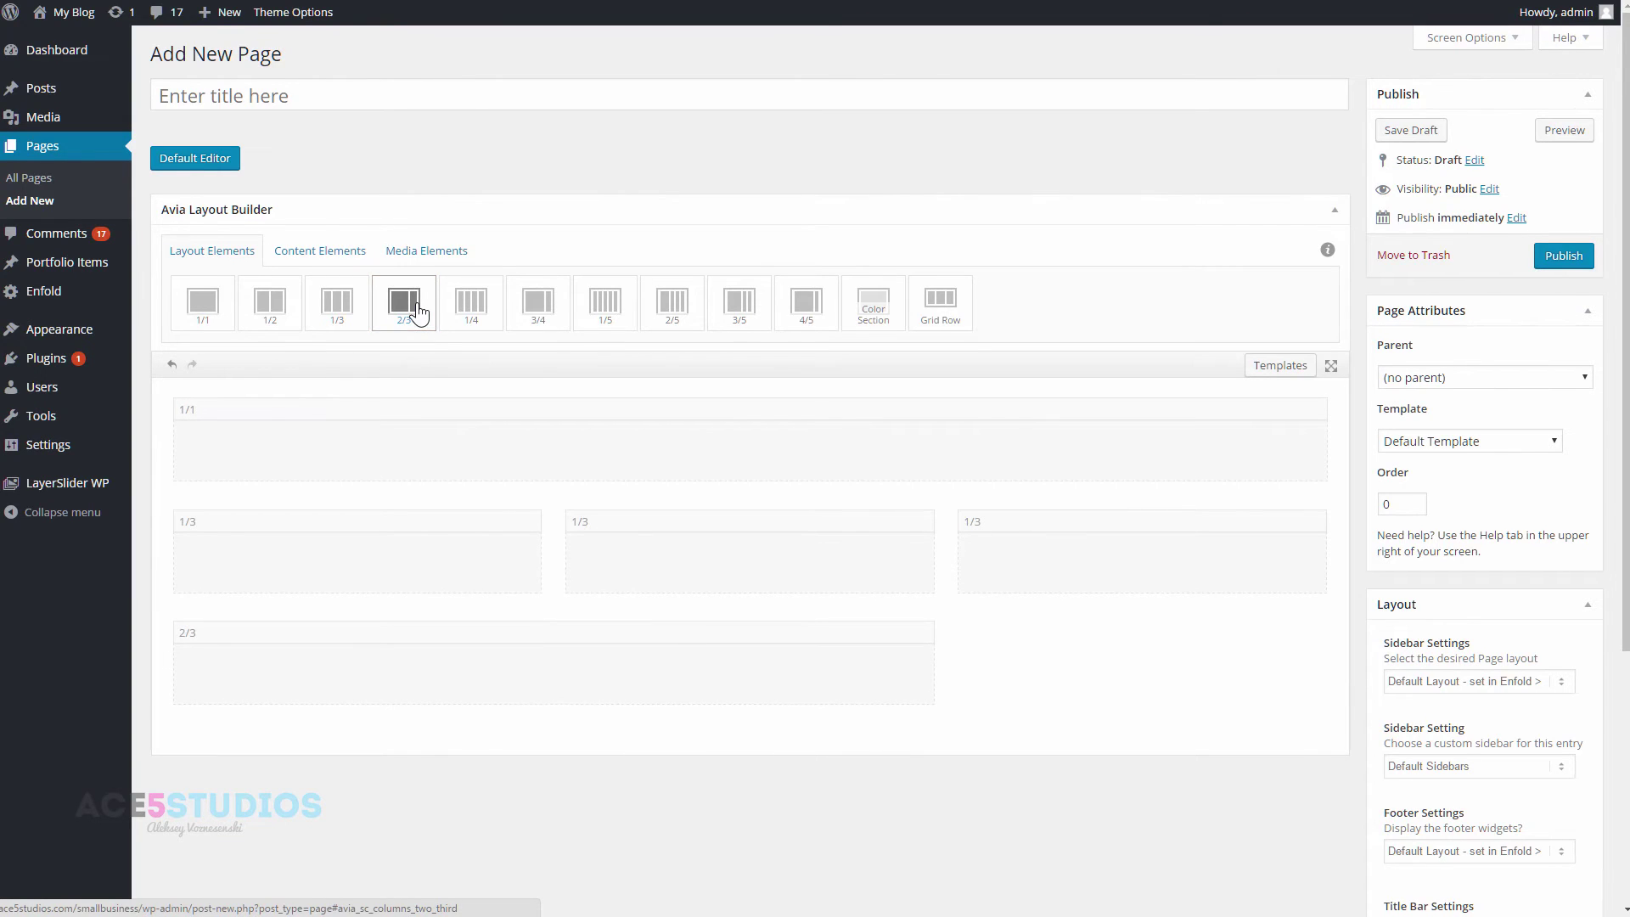
{"action": "left_click", "coordinate": [337, 305]}
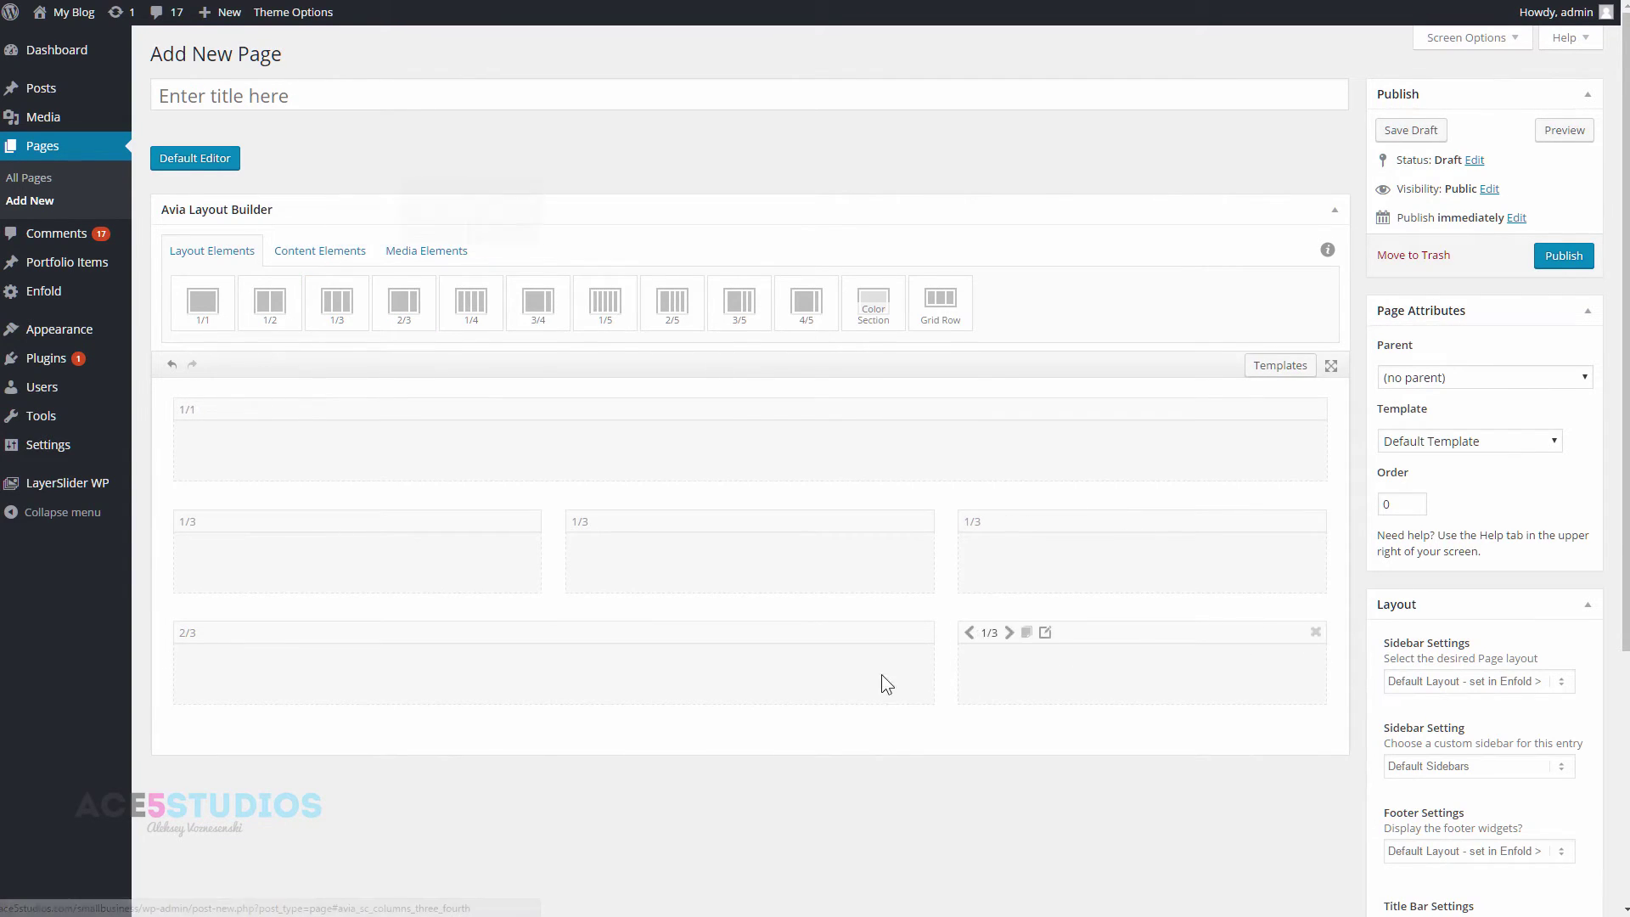
{"action": "left_click", "coordinate": [185, 633]}
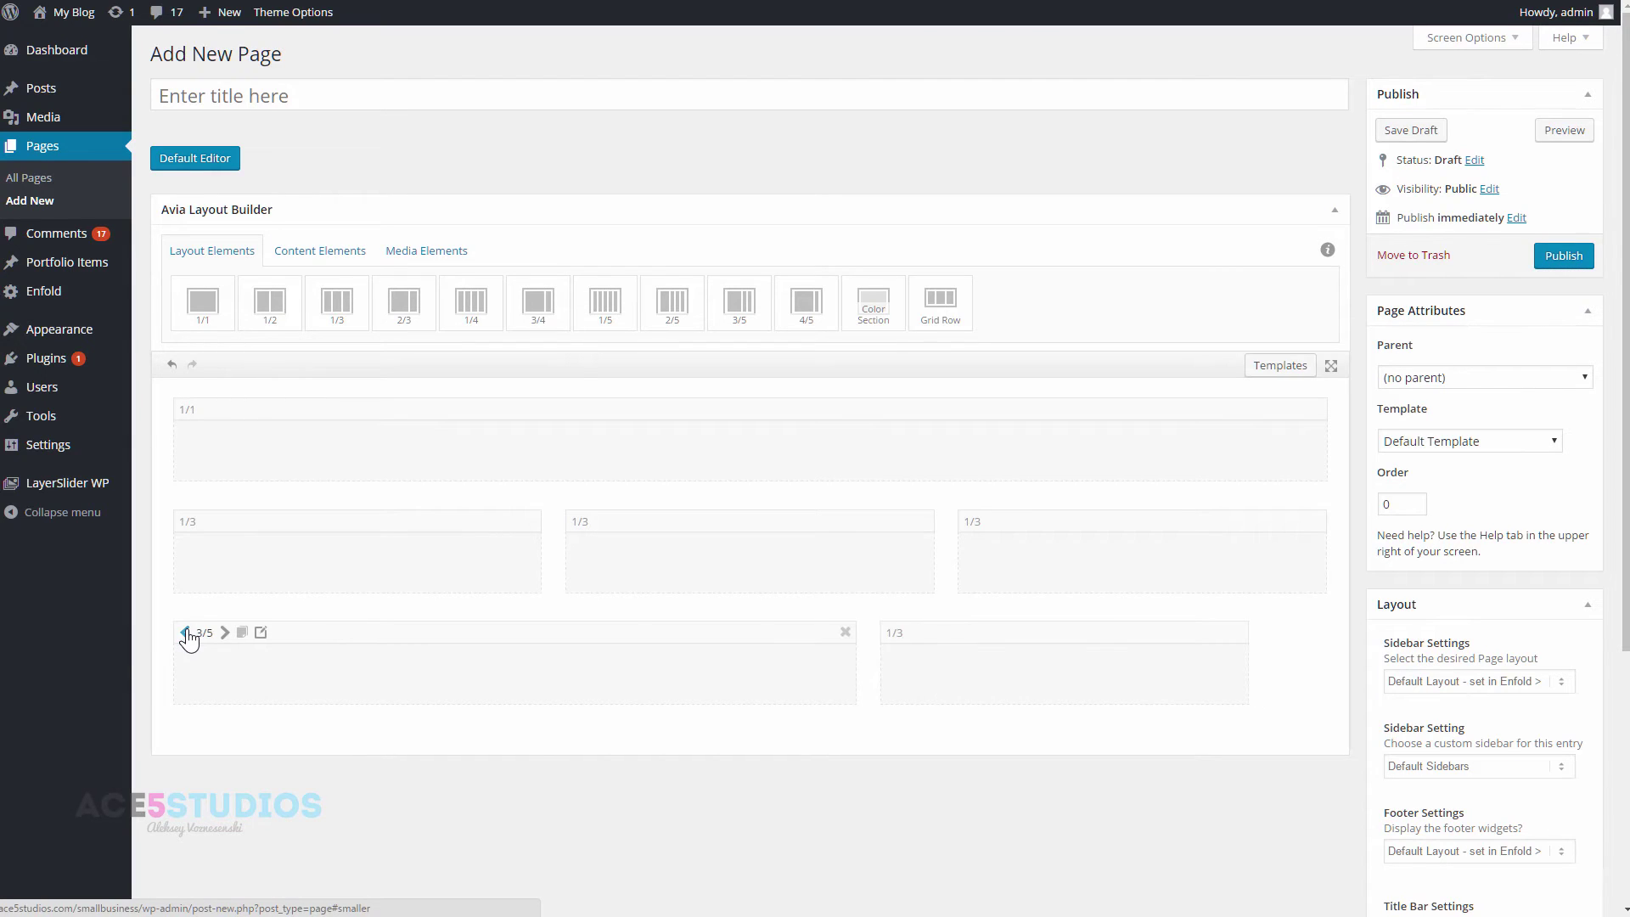
{"action": "left_click", "coordinate": [696, 633]}
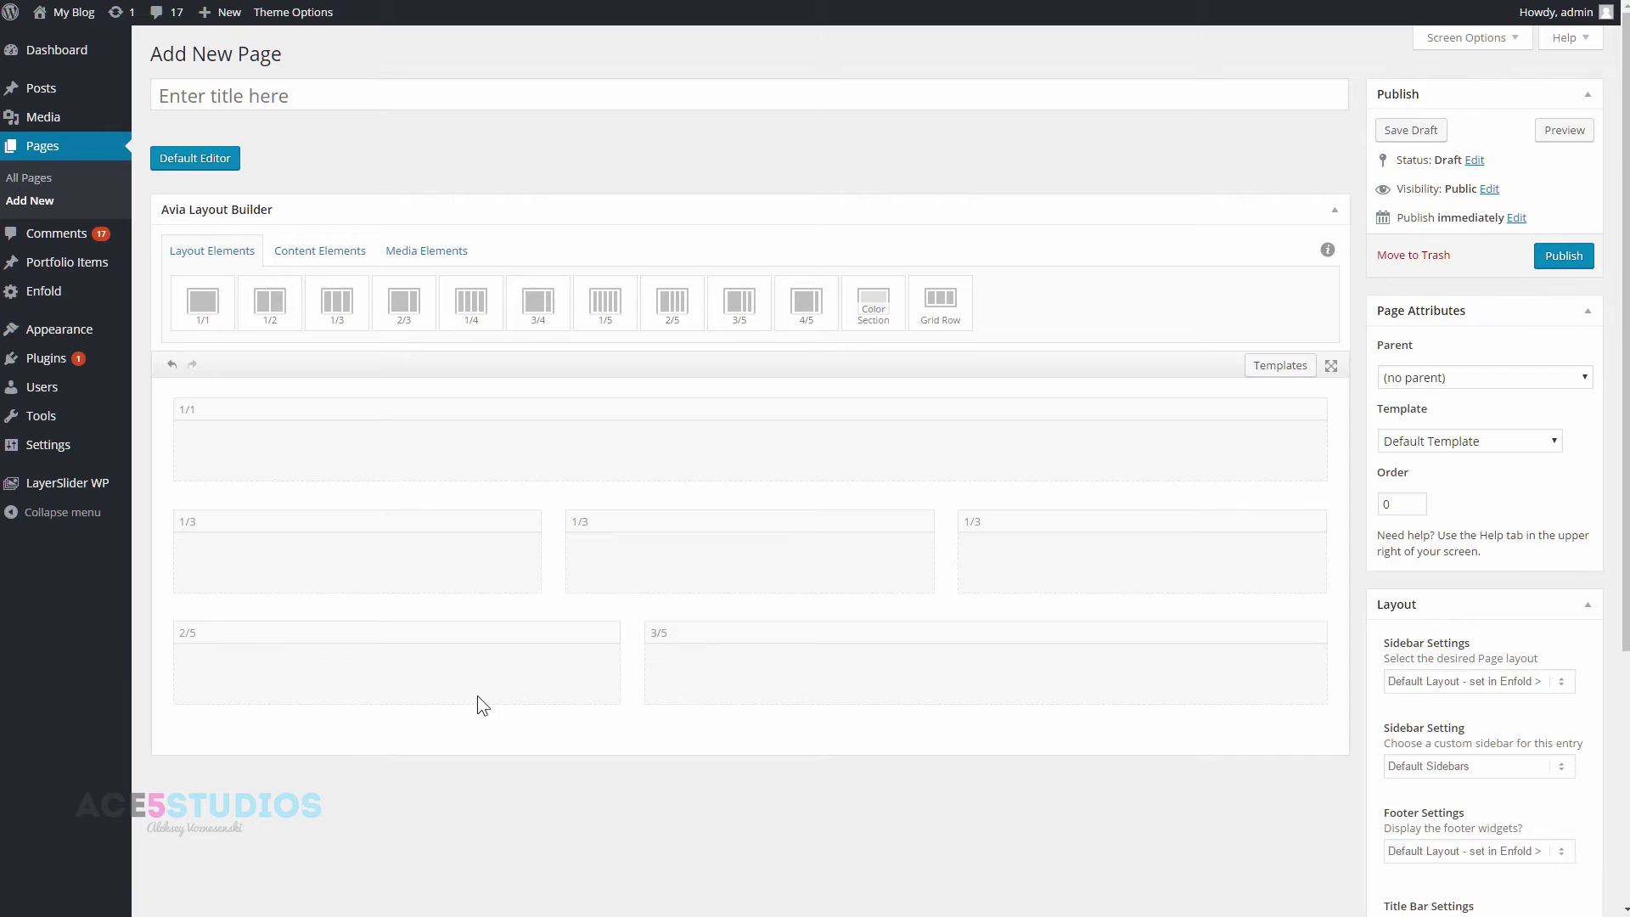
{"action": "left_click", "coordinate": [300, 251]}
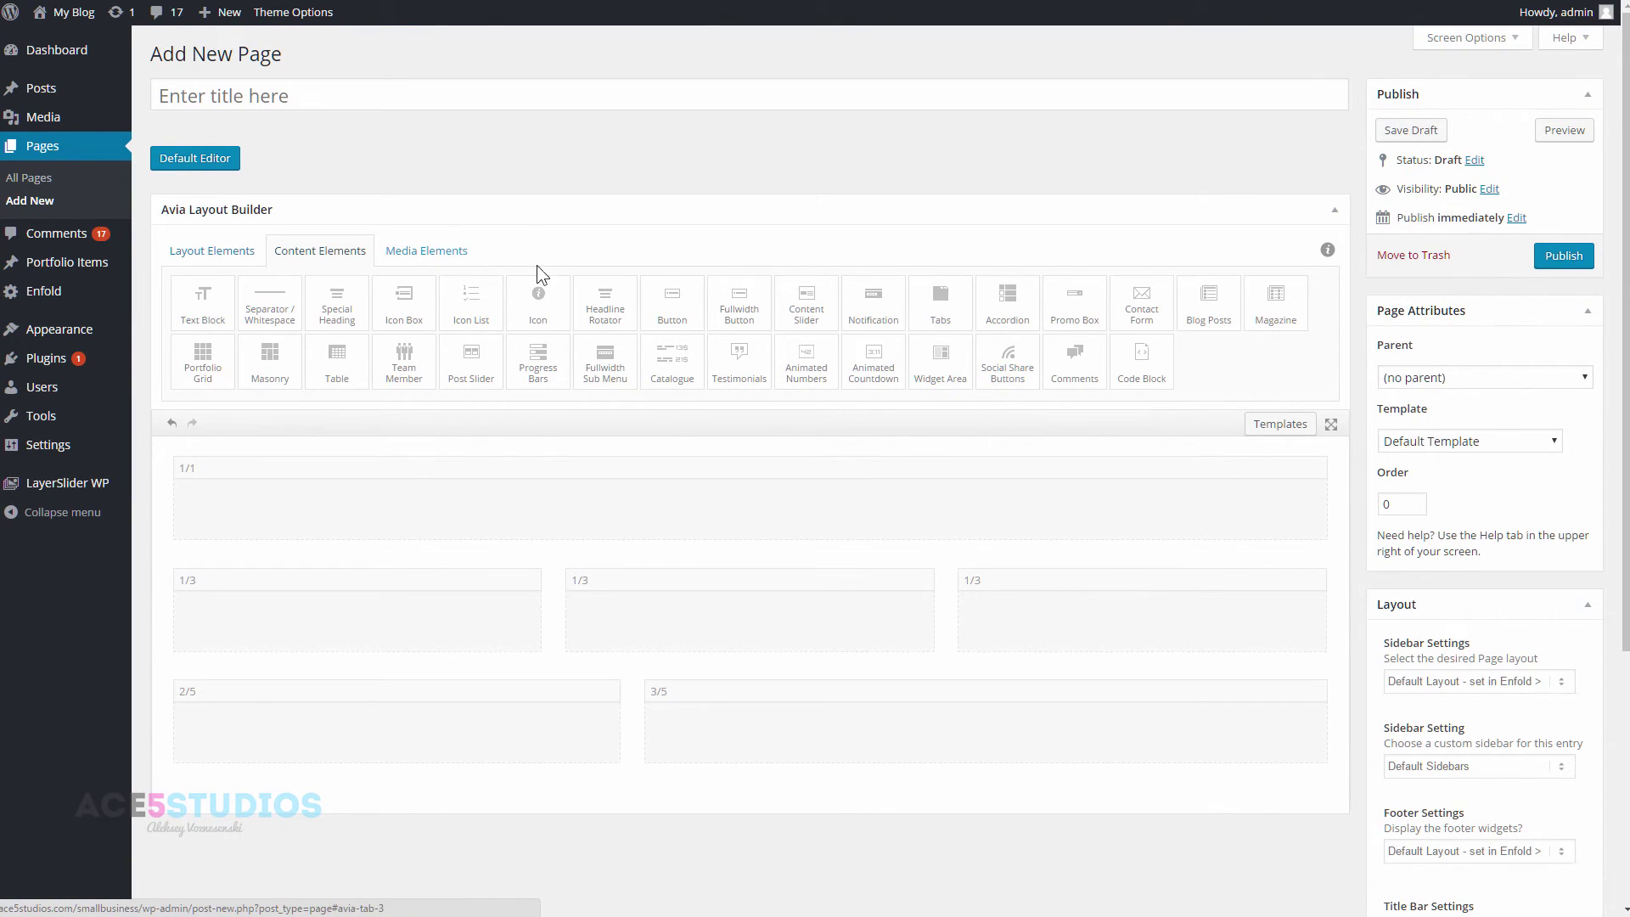
- Place Team Member elements into the one-third columns
{"action": "left_click", "coordinate": [310, 99]}
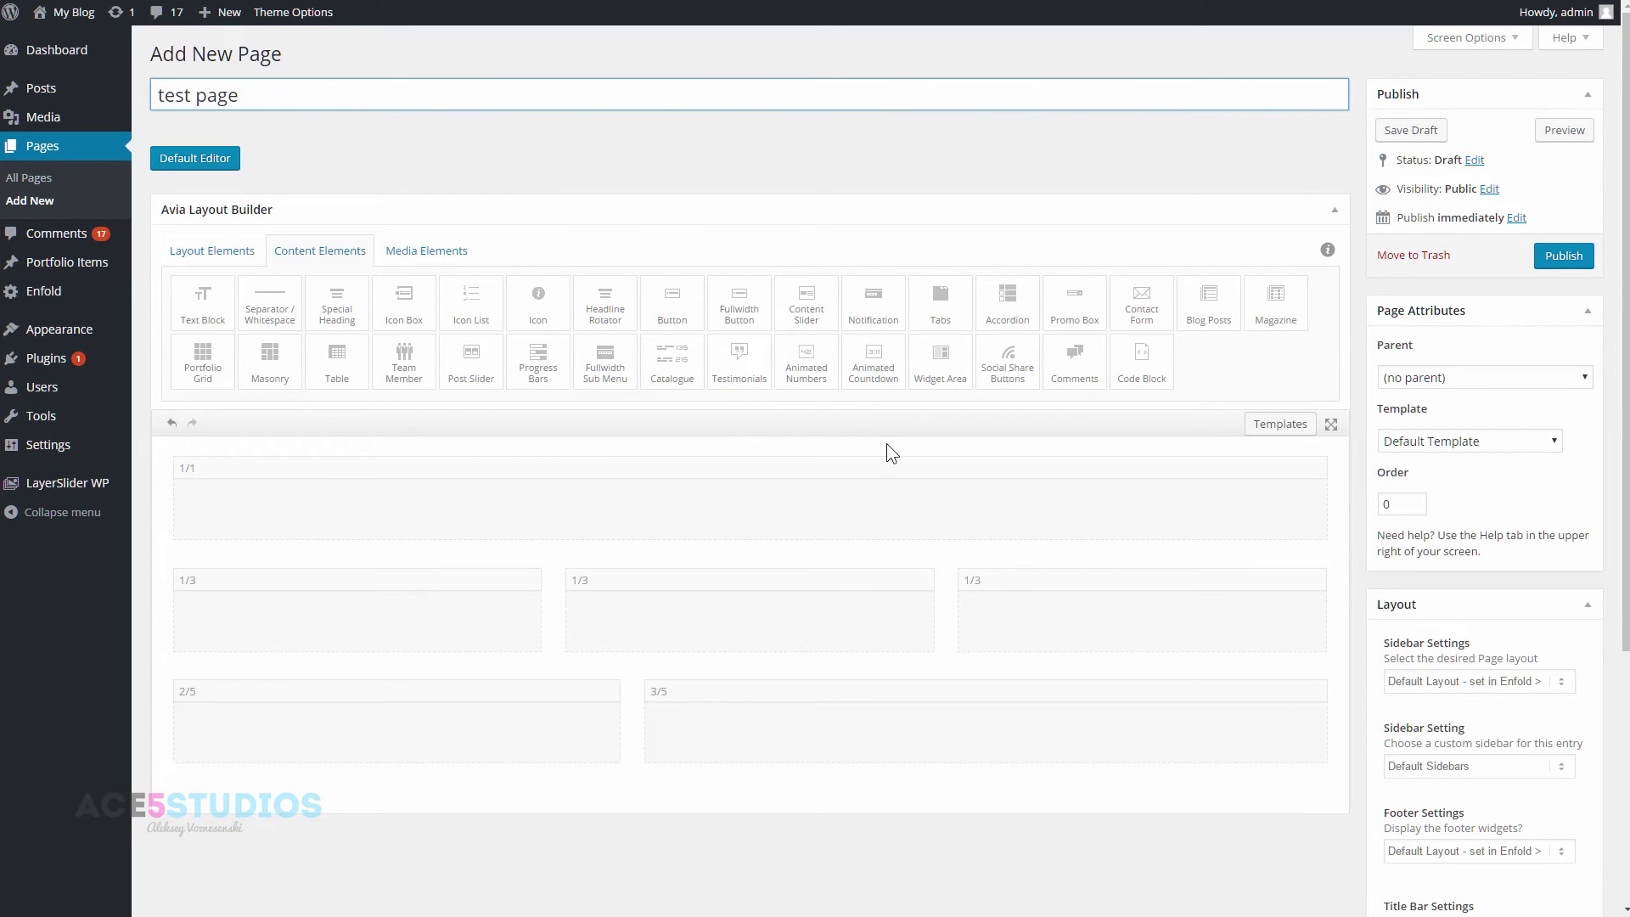
{"action": "left_click_drag", "start_coordinate": [377, 371], "coordinate": [764, 638]}
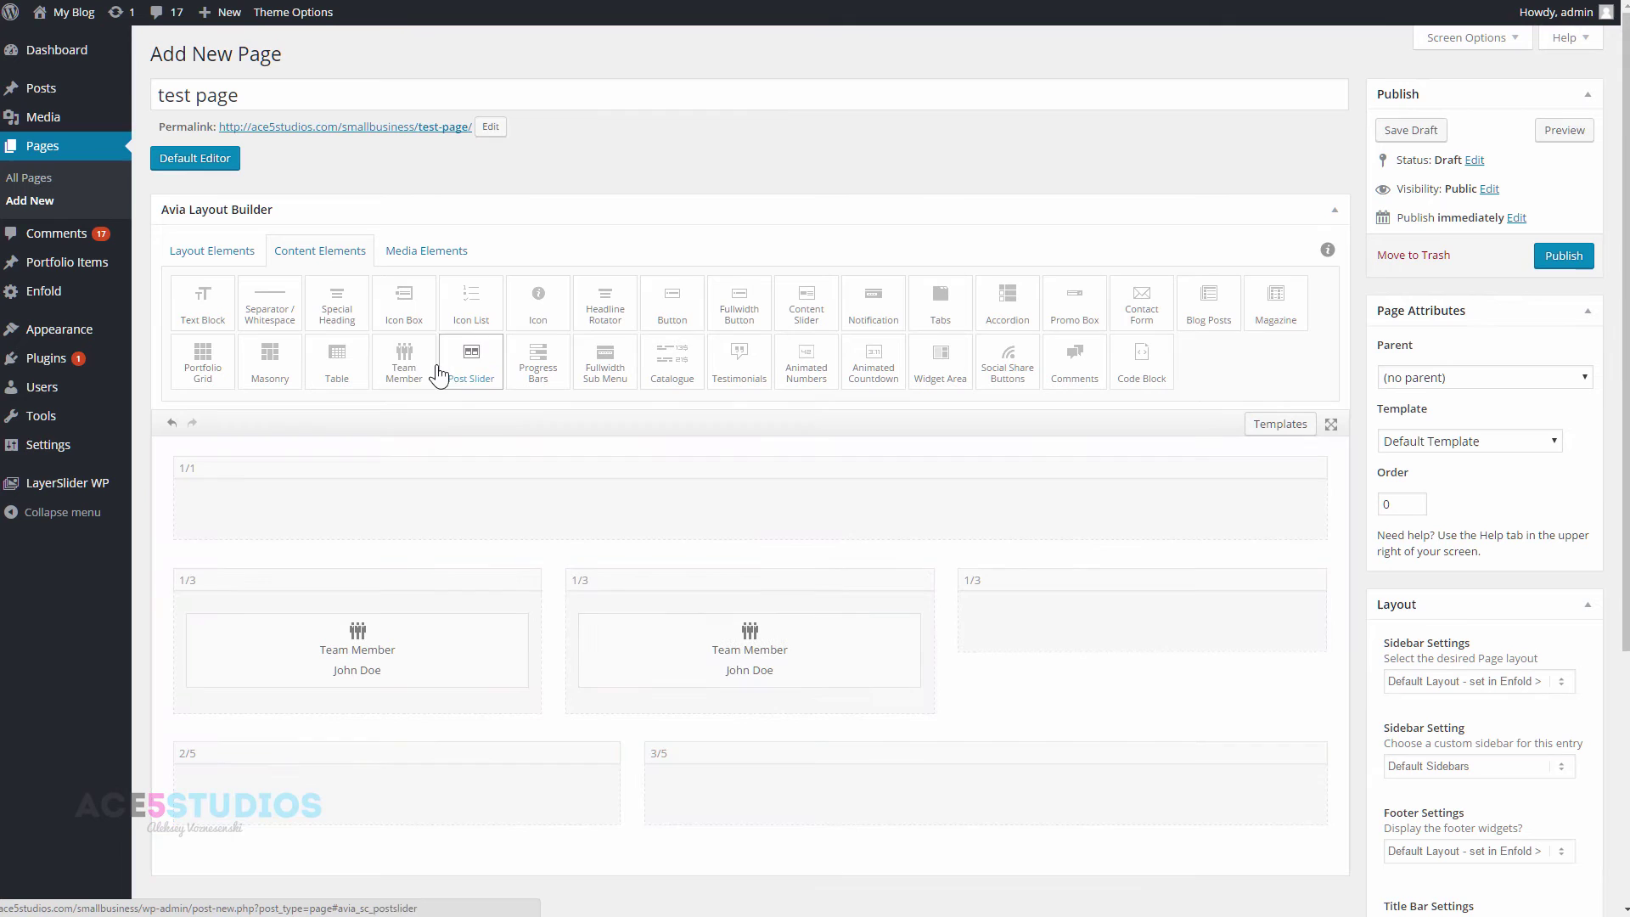
{"action": "left_click_drag", "start_coordinate": [406, 366], "coordinate": [1103, 650]}
- Give the first team member the wasp photo, name 'Bee man' and a job title
{"action": "left_click", "coordinate": [348, 658]}
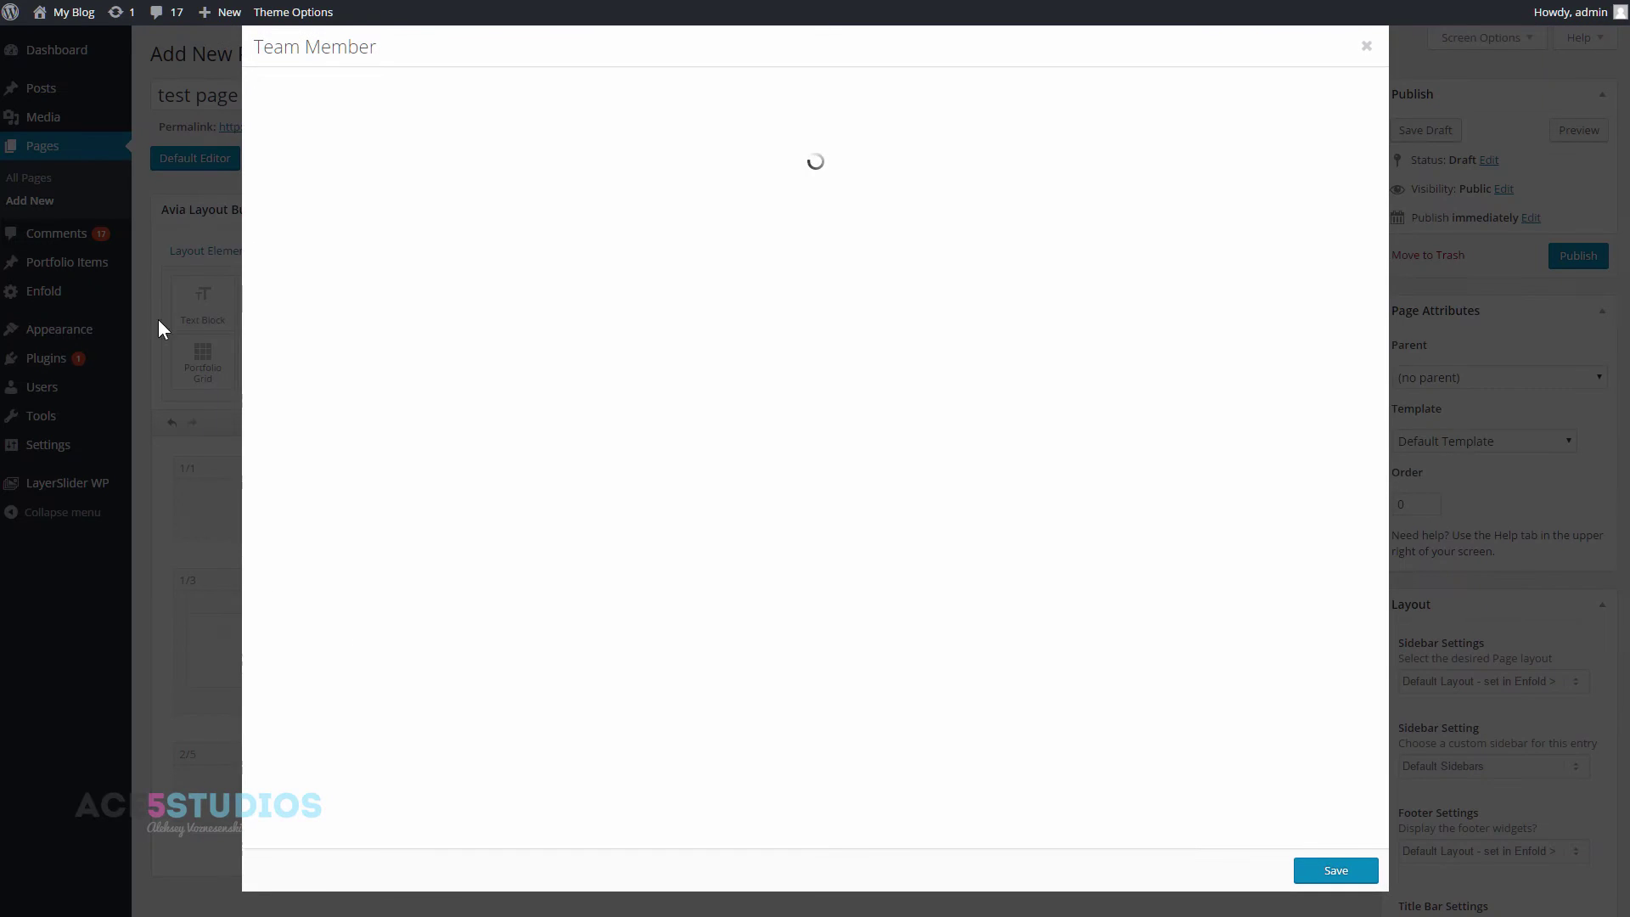
{"action": "left_click", "coordinate": [294, 263]}
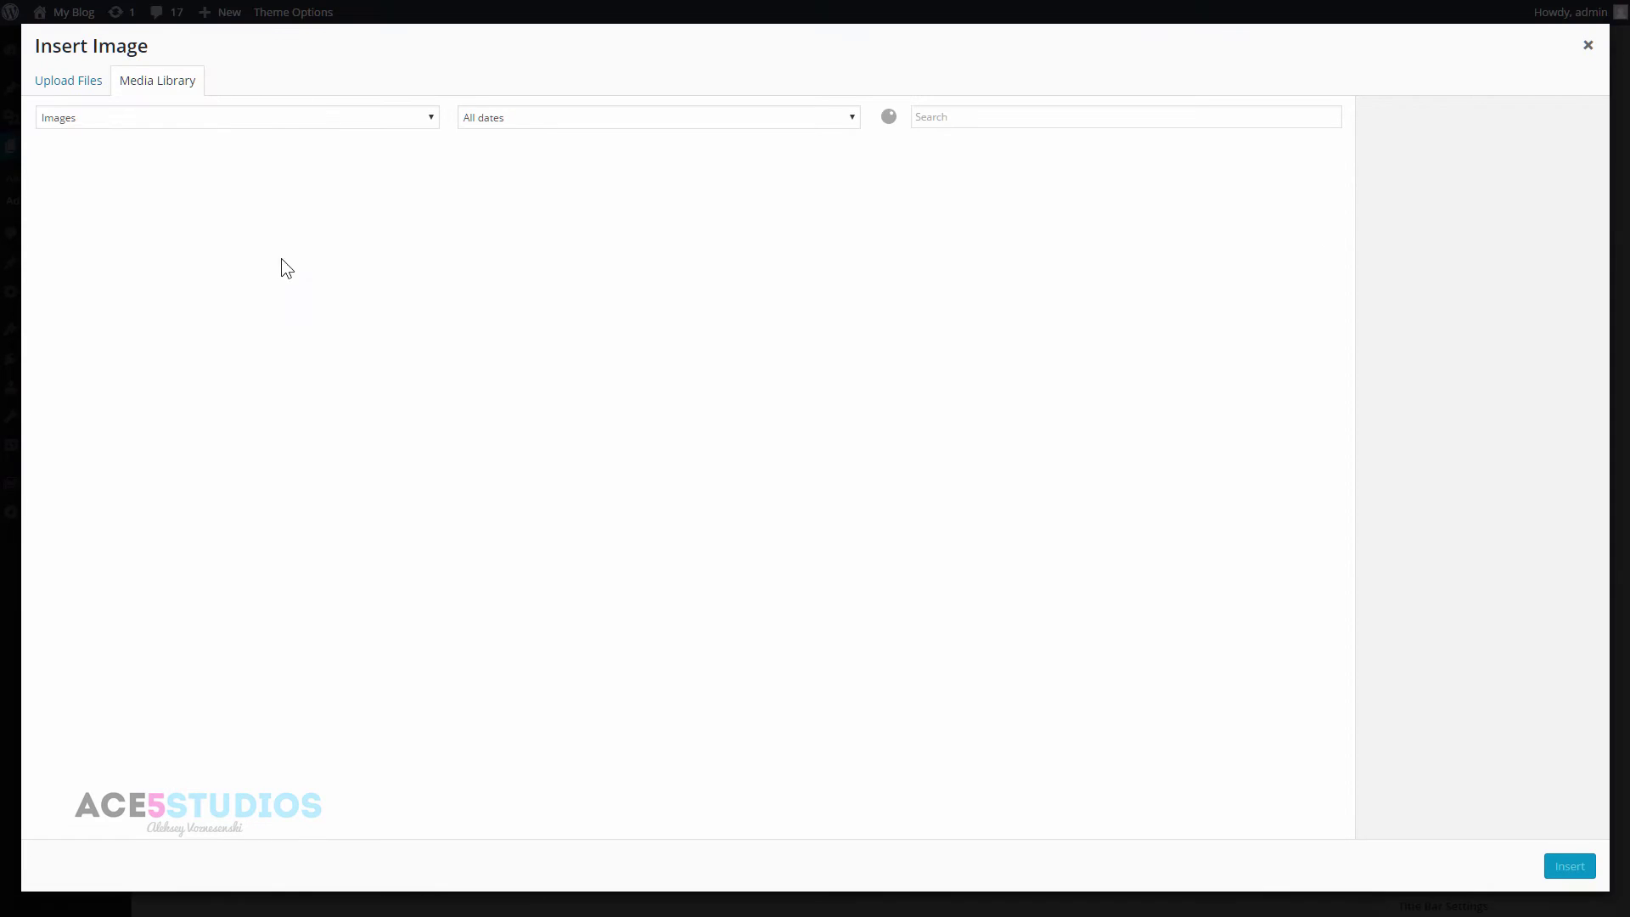
{"action": "left_click", "coordinate": [349, 193]}
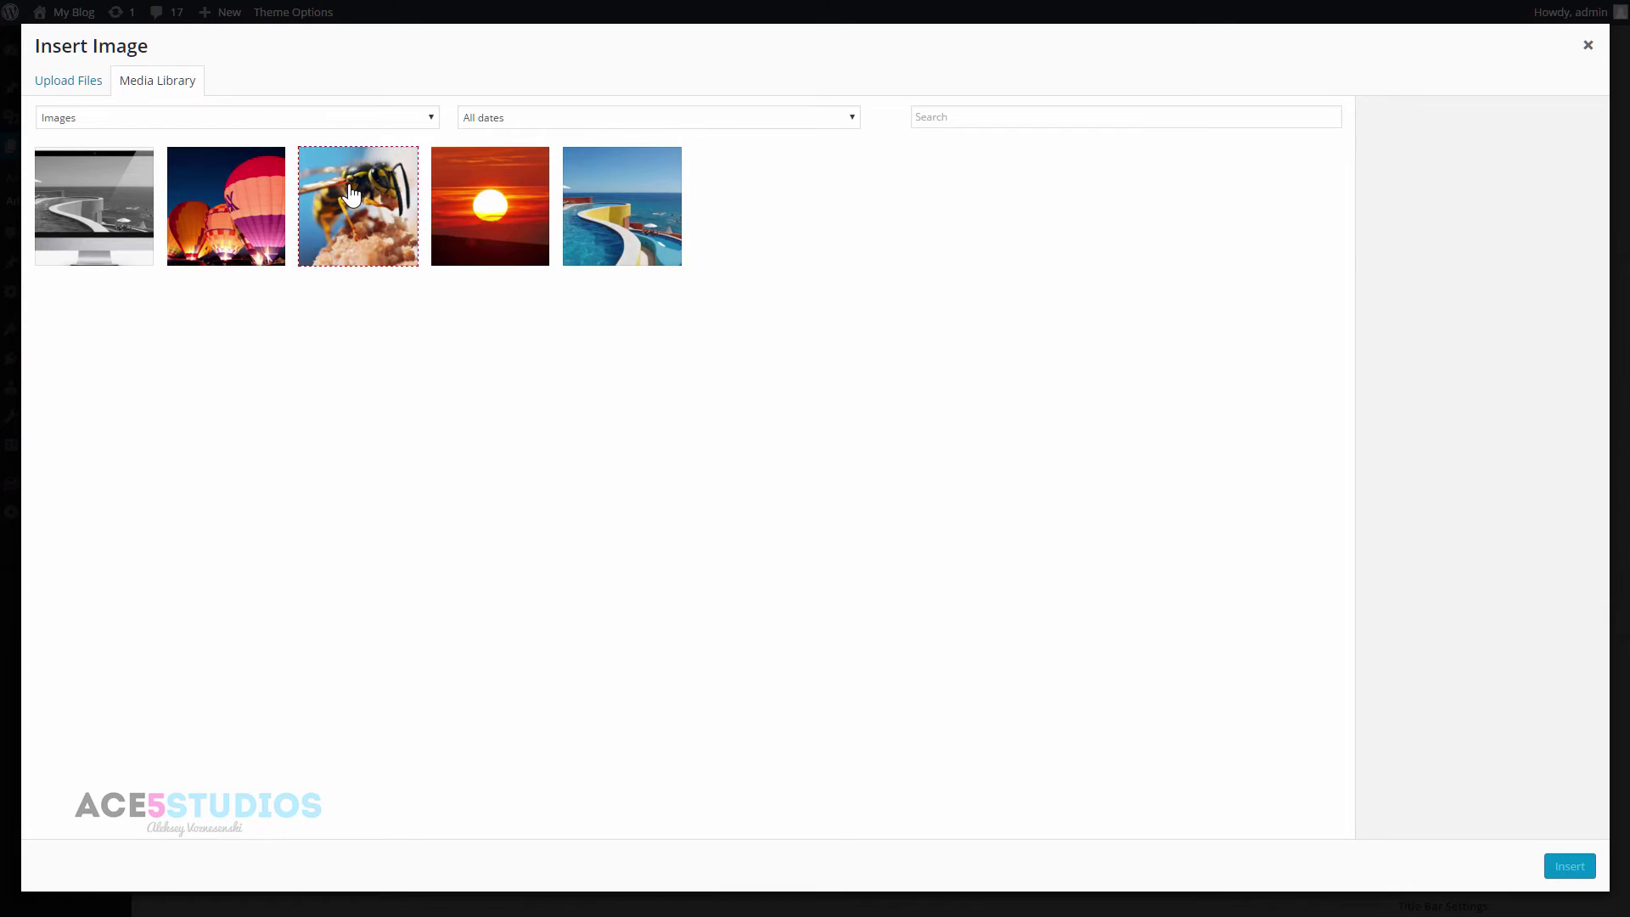
{"action": "left_click", "coordinate": [1590, 870]}
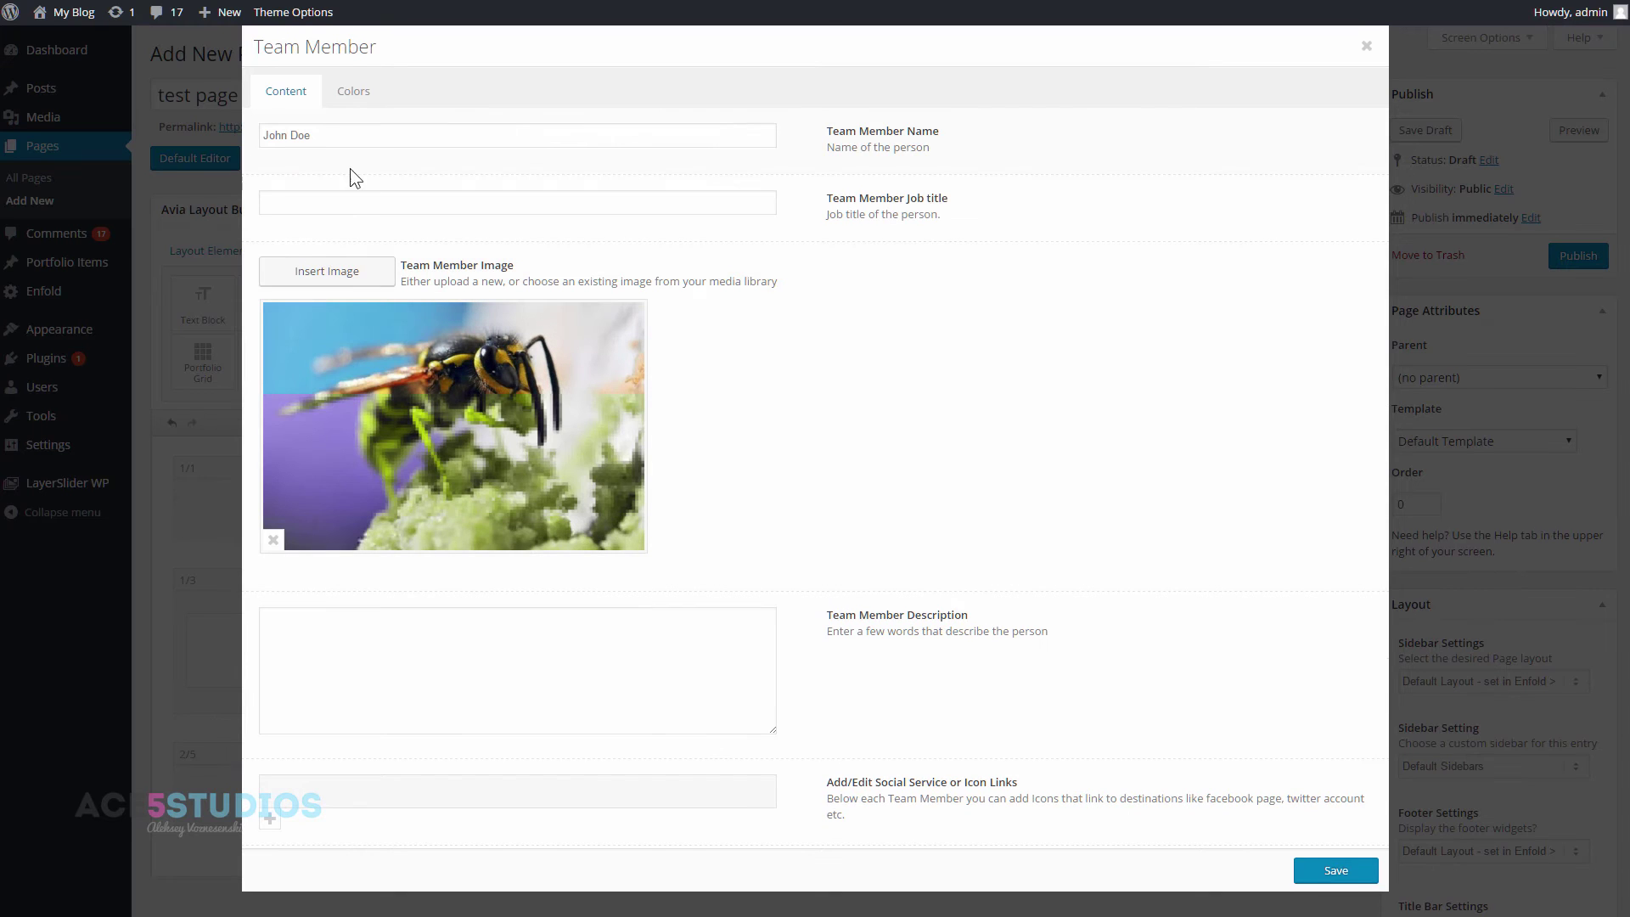
{"action": "left_click_drag", "start_coordinate": [348, 135], "coordinate": [60, 146]}
{"action": "type", "text": "Bee man"}
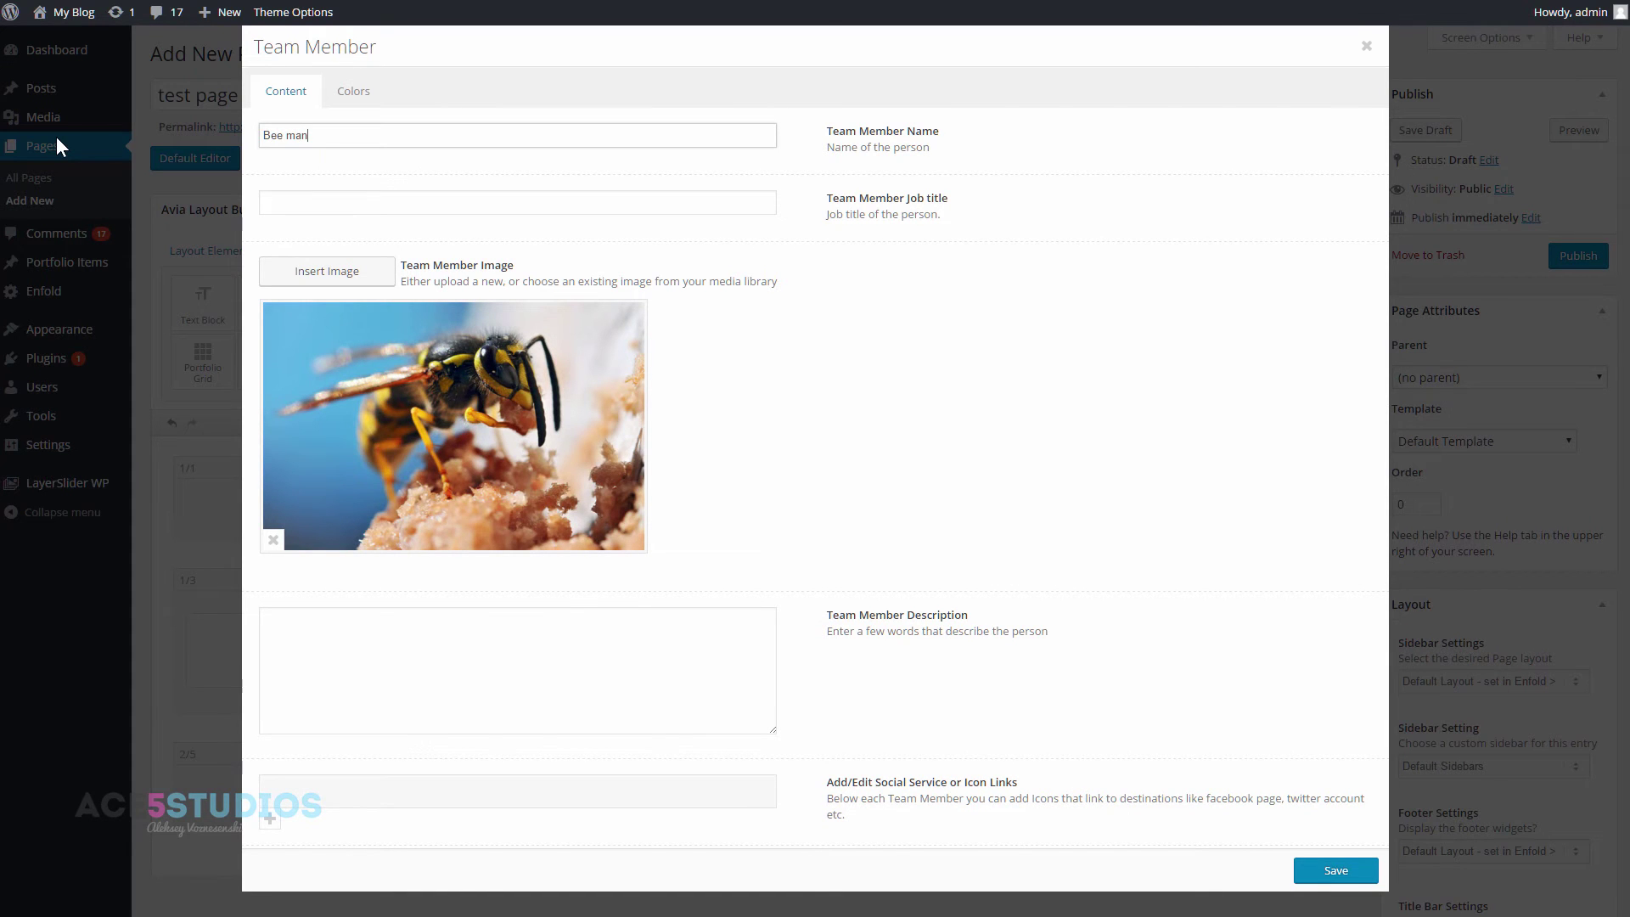
{"action": "left_click", "coordinate": [374, 213]}
{"action": "left_click", "coordinate": [391, 201]}
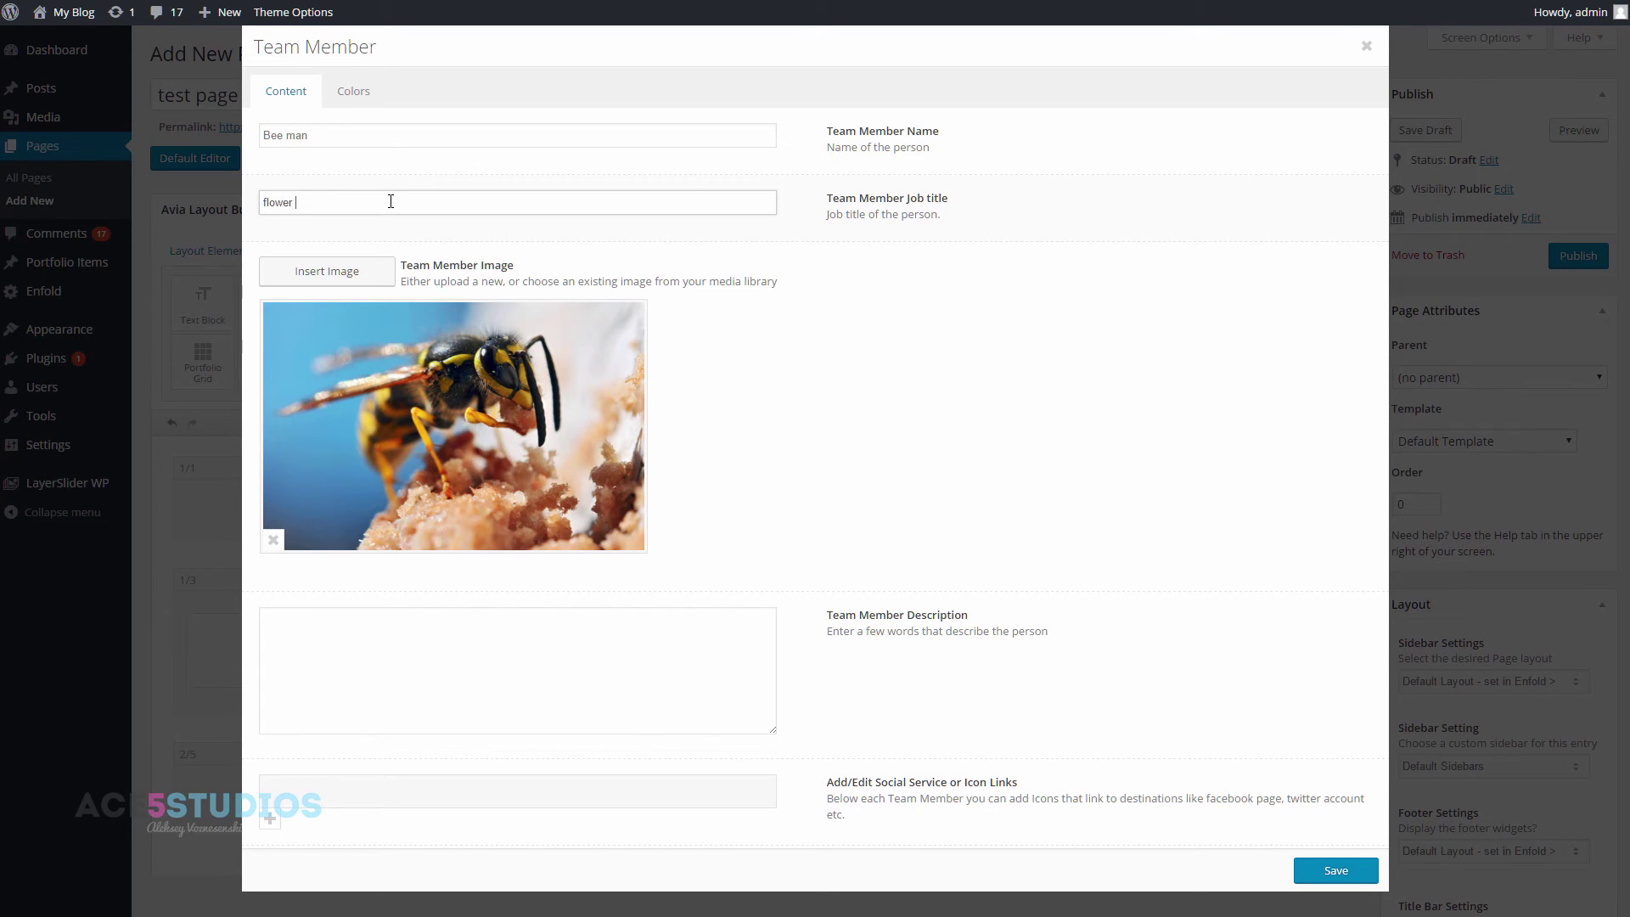
{"action": "left_click", "coordinate": [584, 695]}
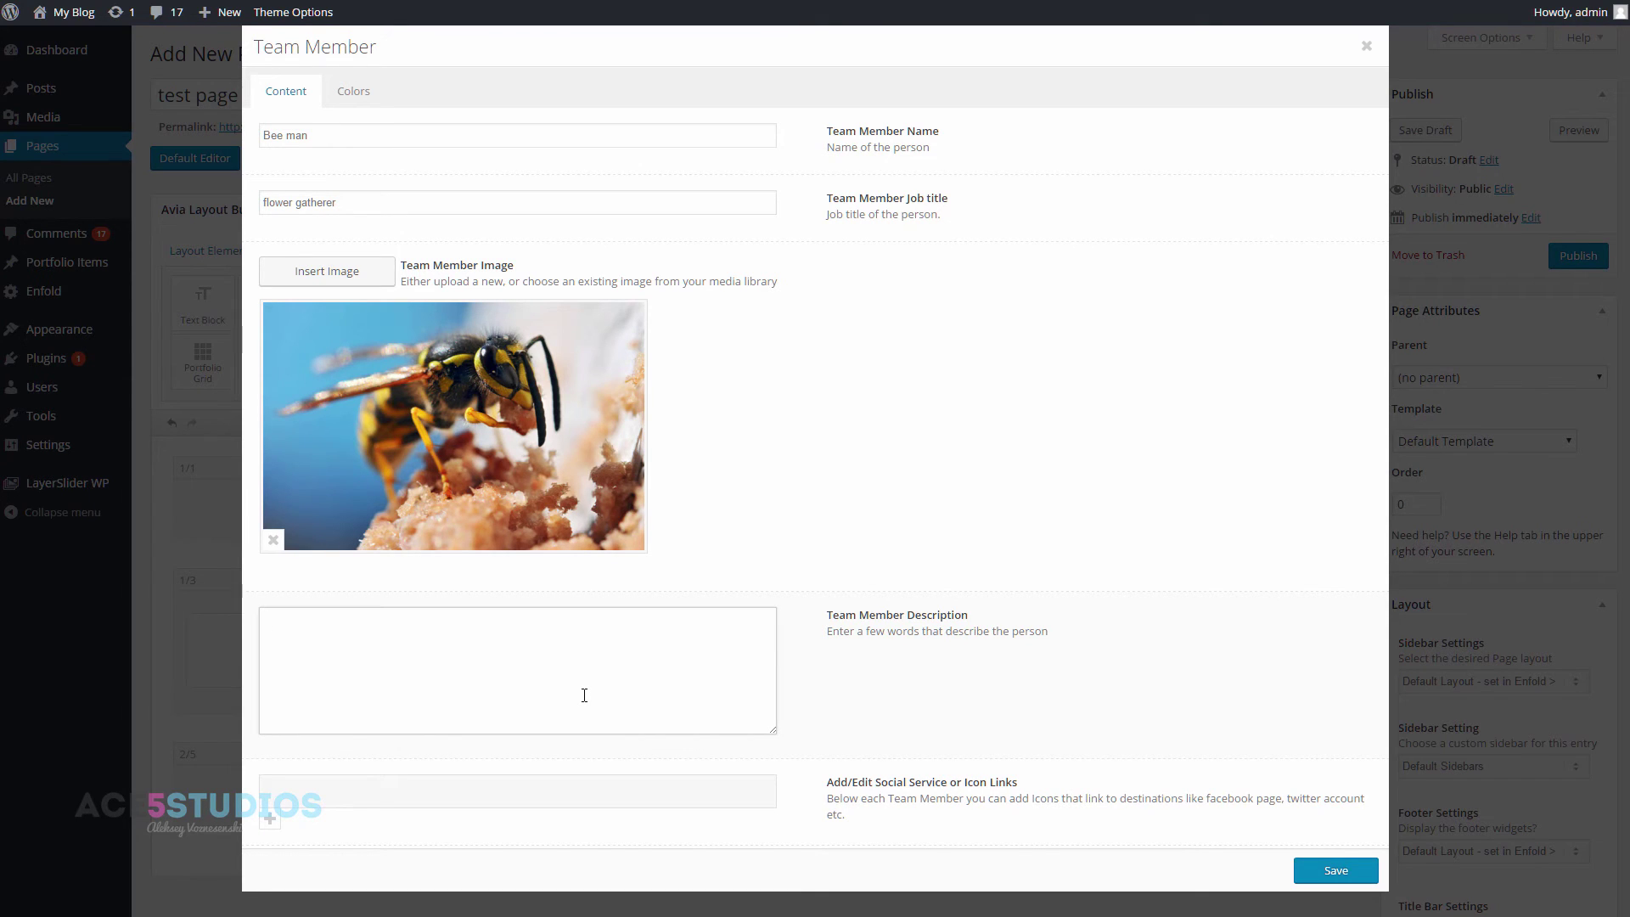
{"action": "left_click", "coordinate": [1311, 879]}
- Give the middle team member the hot-air balloon photo
{"action": "left_click", "coordinate": [771, 660]}
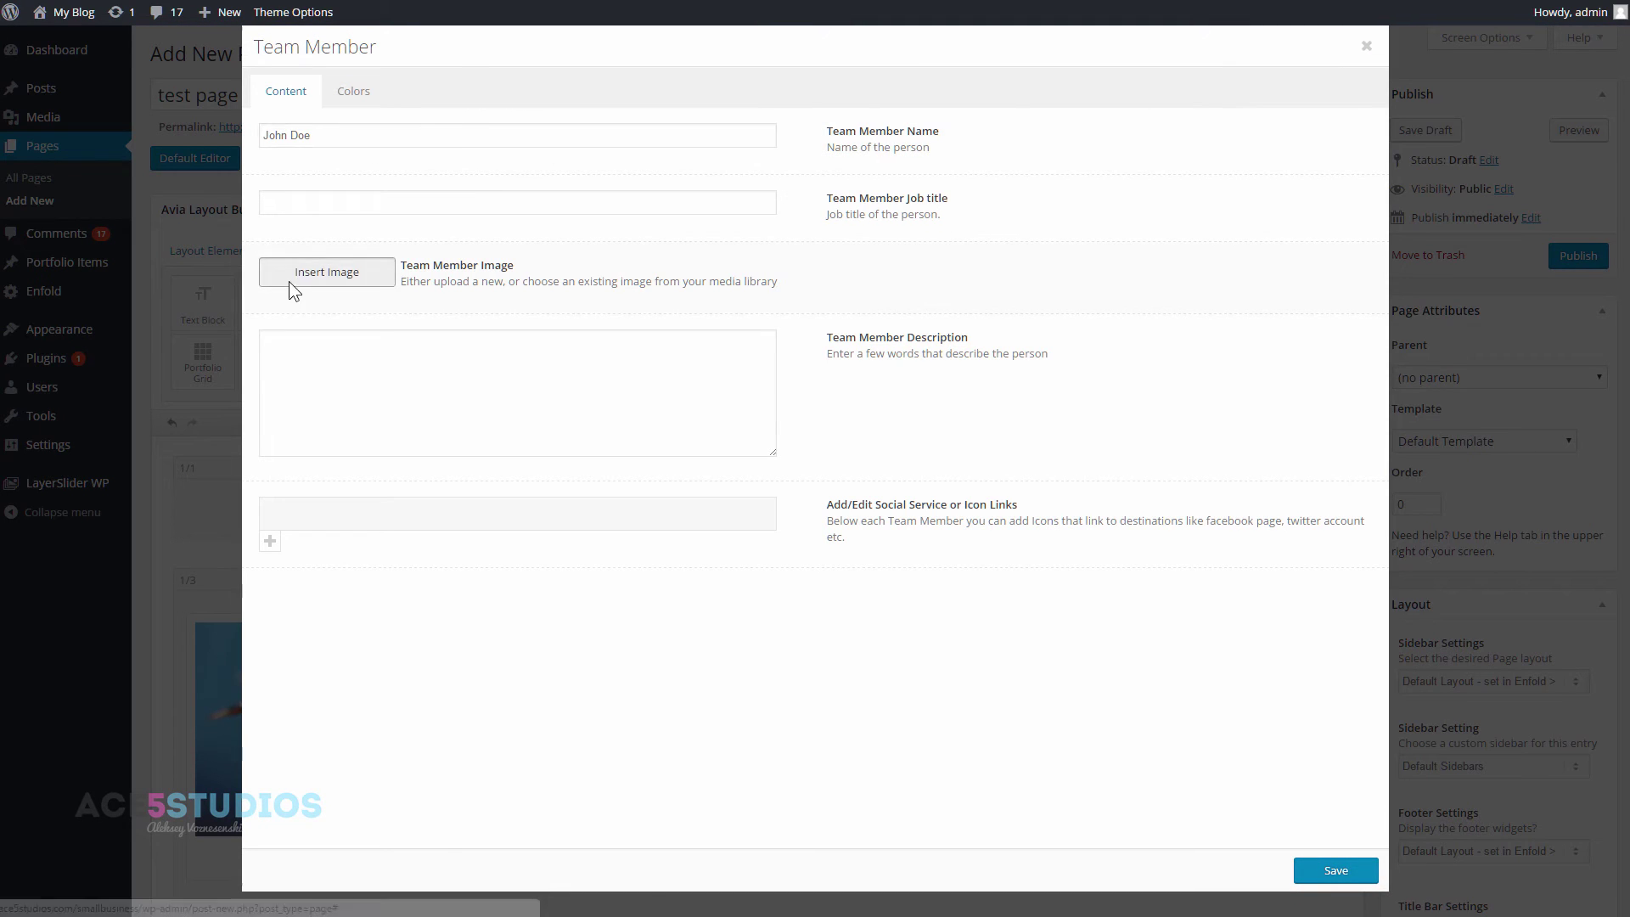
{"action": "left_click", "coordinate": [291, 282]}
{"action": "left_click", "coordinate": [226, 206]}
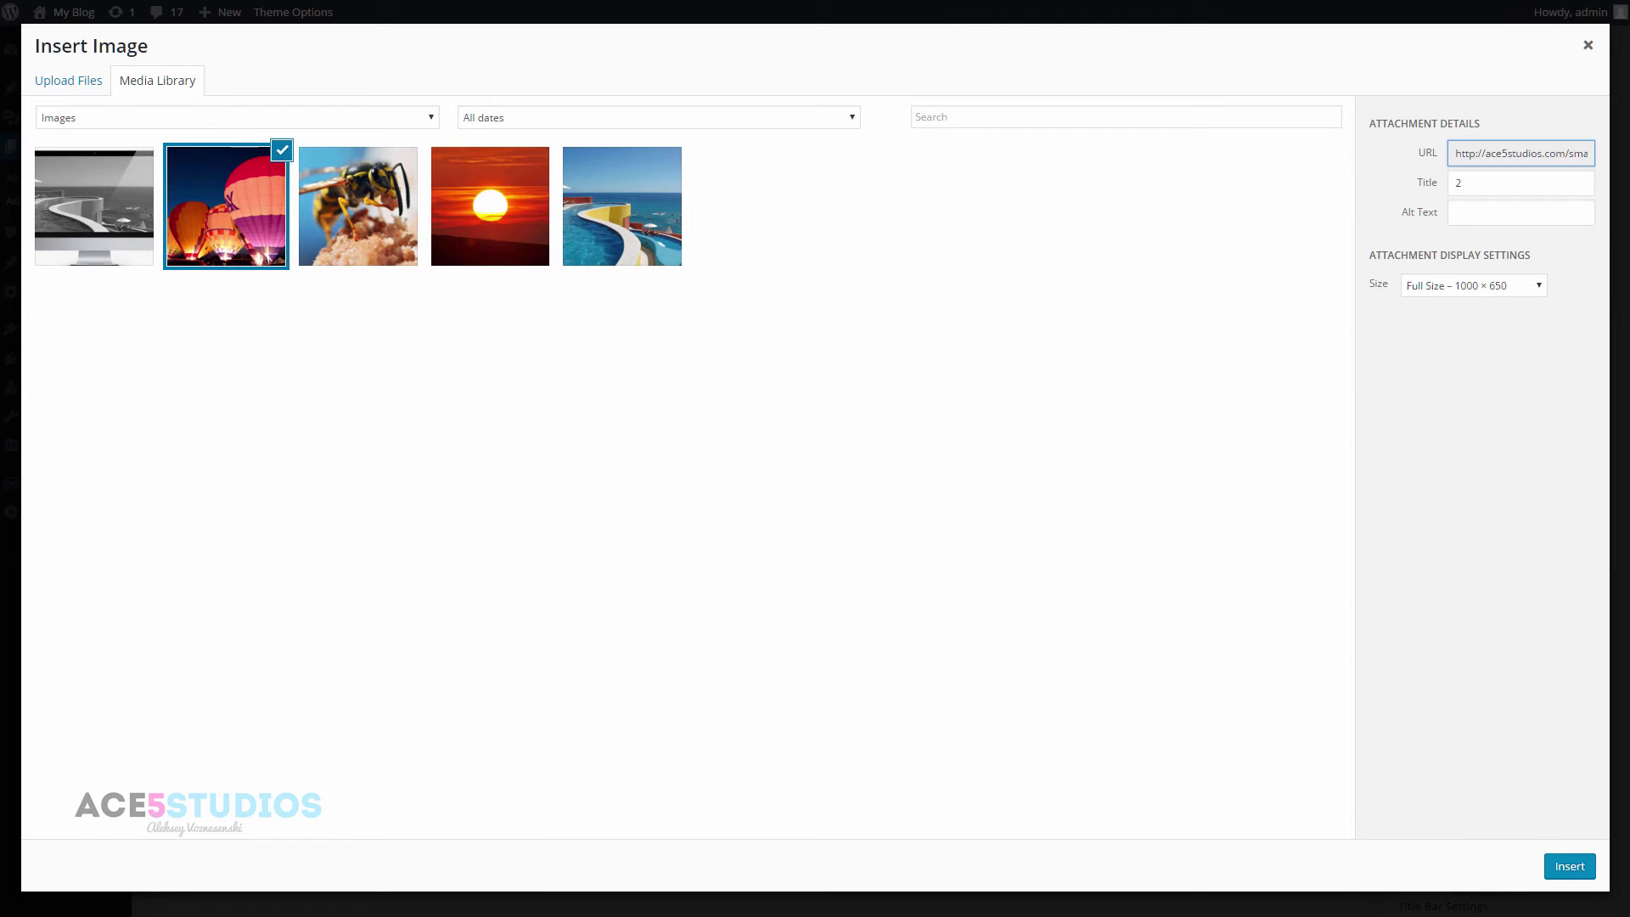
{"action": "left_click", "coordinate": [1548, 870]}
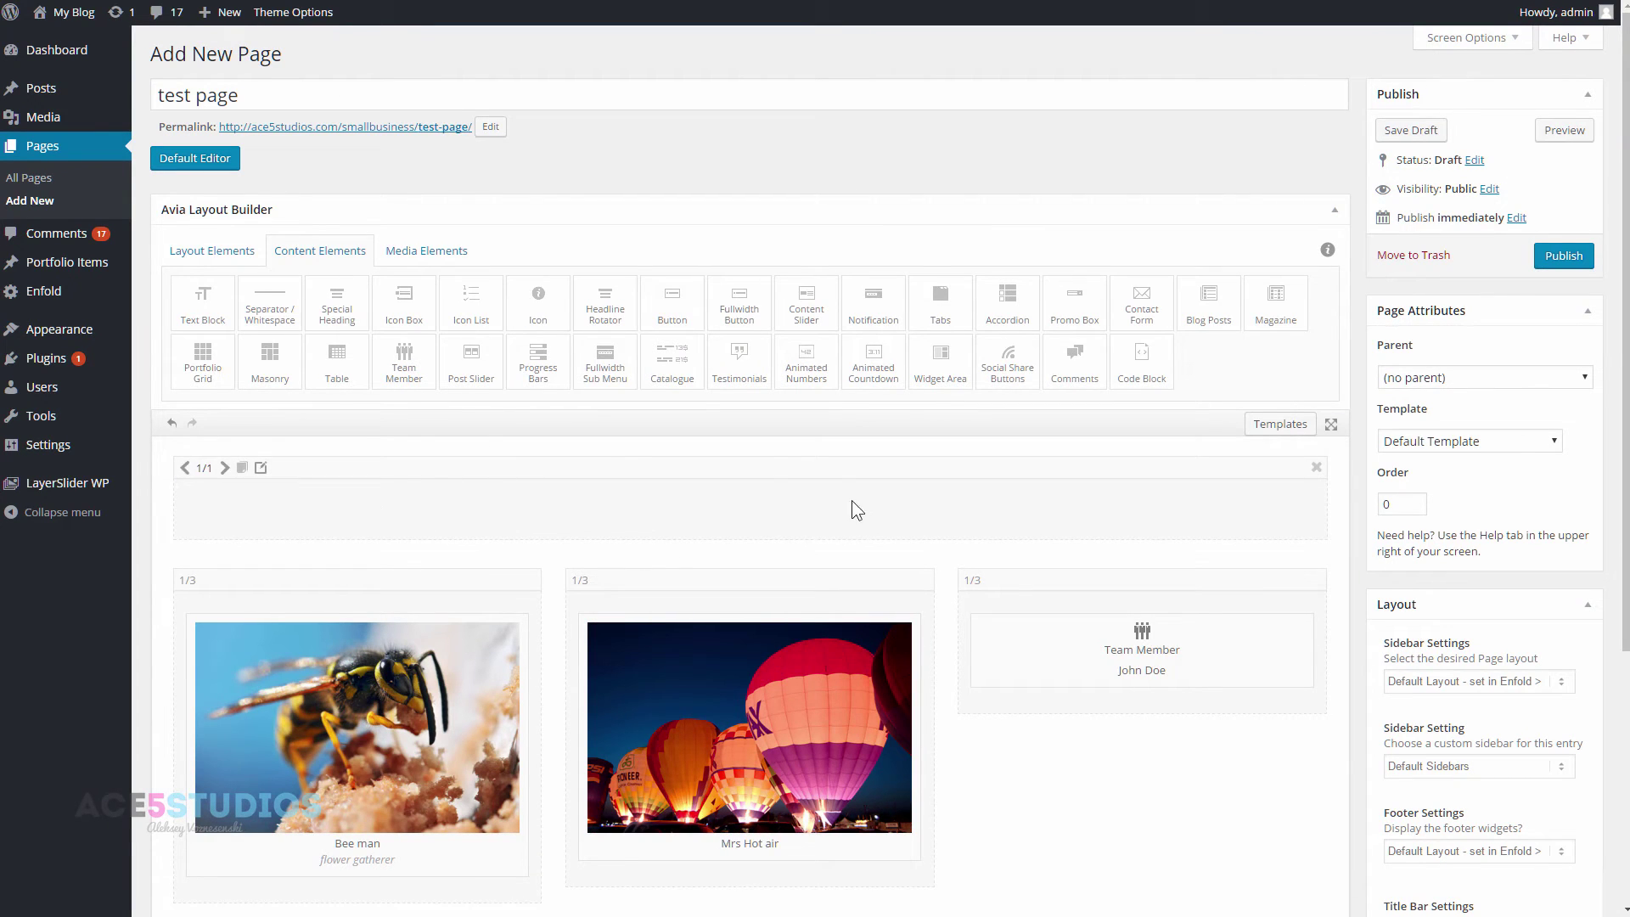
- Place an Easy Slider from Media Elements into the top full-width 1/1 row
{"action": "left_click", "coordinate": [238, 254]}
{"action": "left_click", "coordinate": [288, 253]}
{"action": "left_click", "coordinate": [424, 253]}
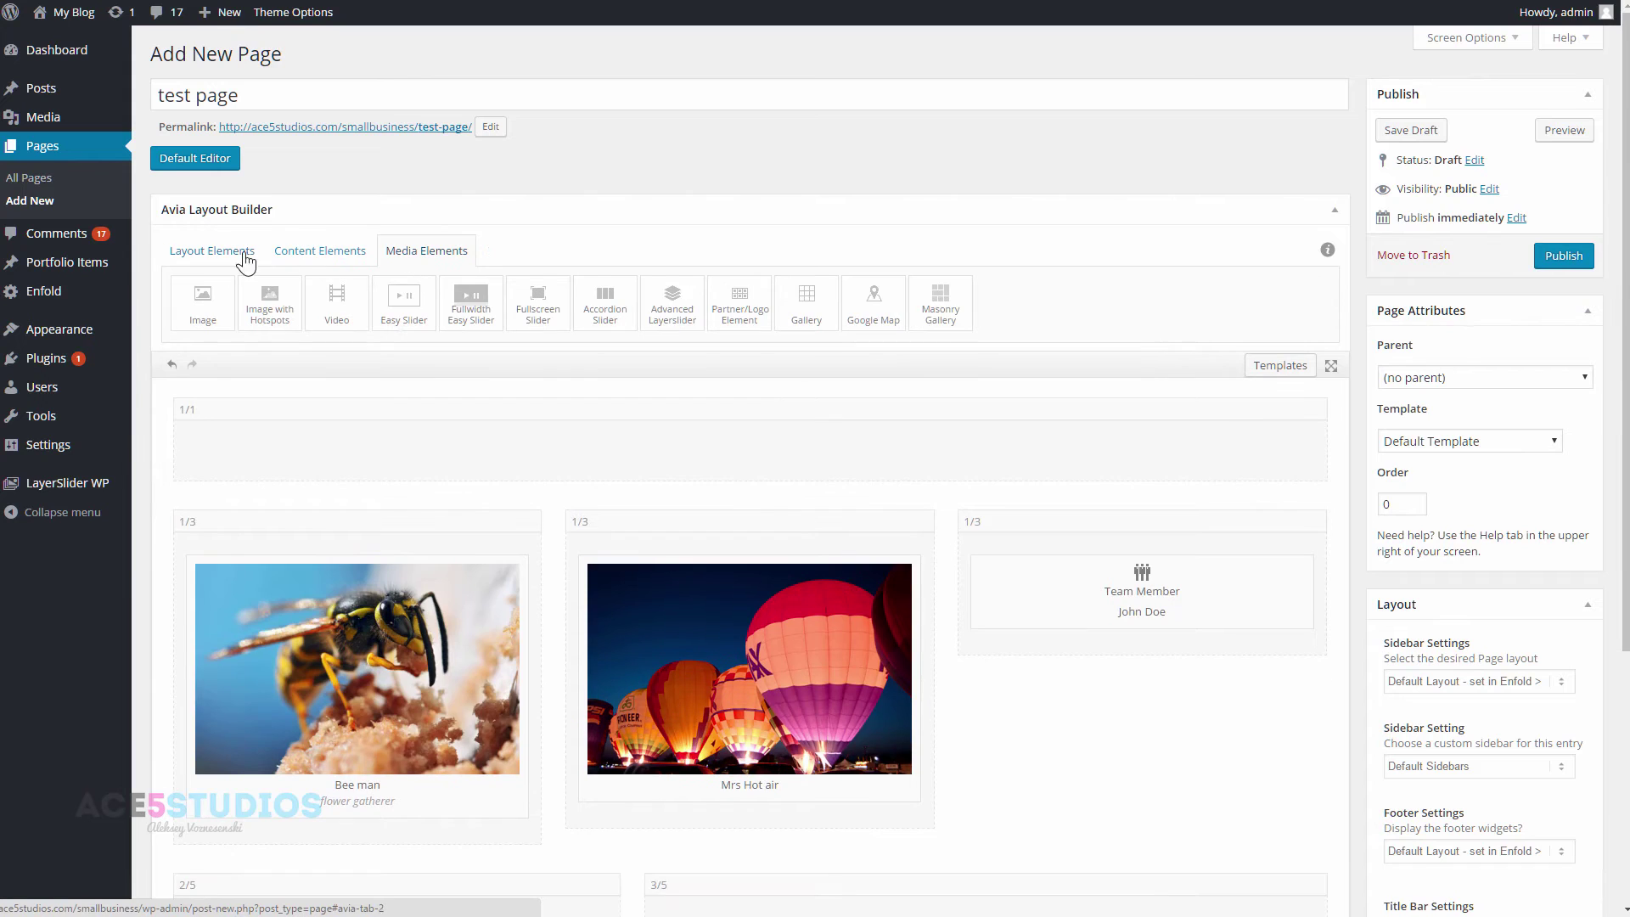
{"action": "left_click_drag", "start_coordinate": [403, 301], "coordinate": [654, 459]}
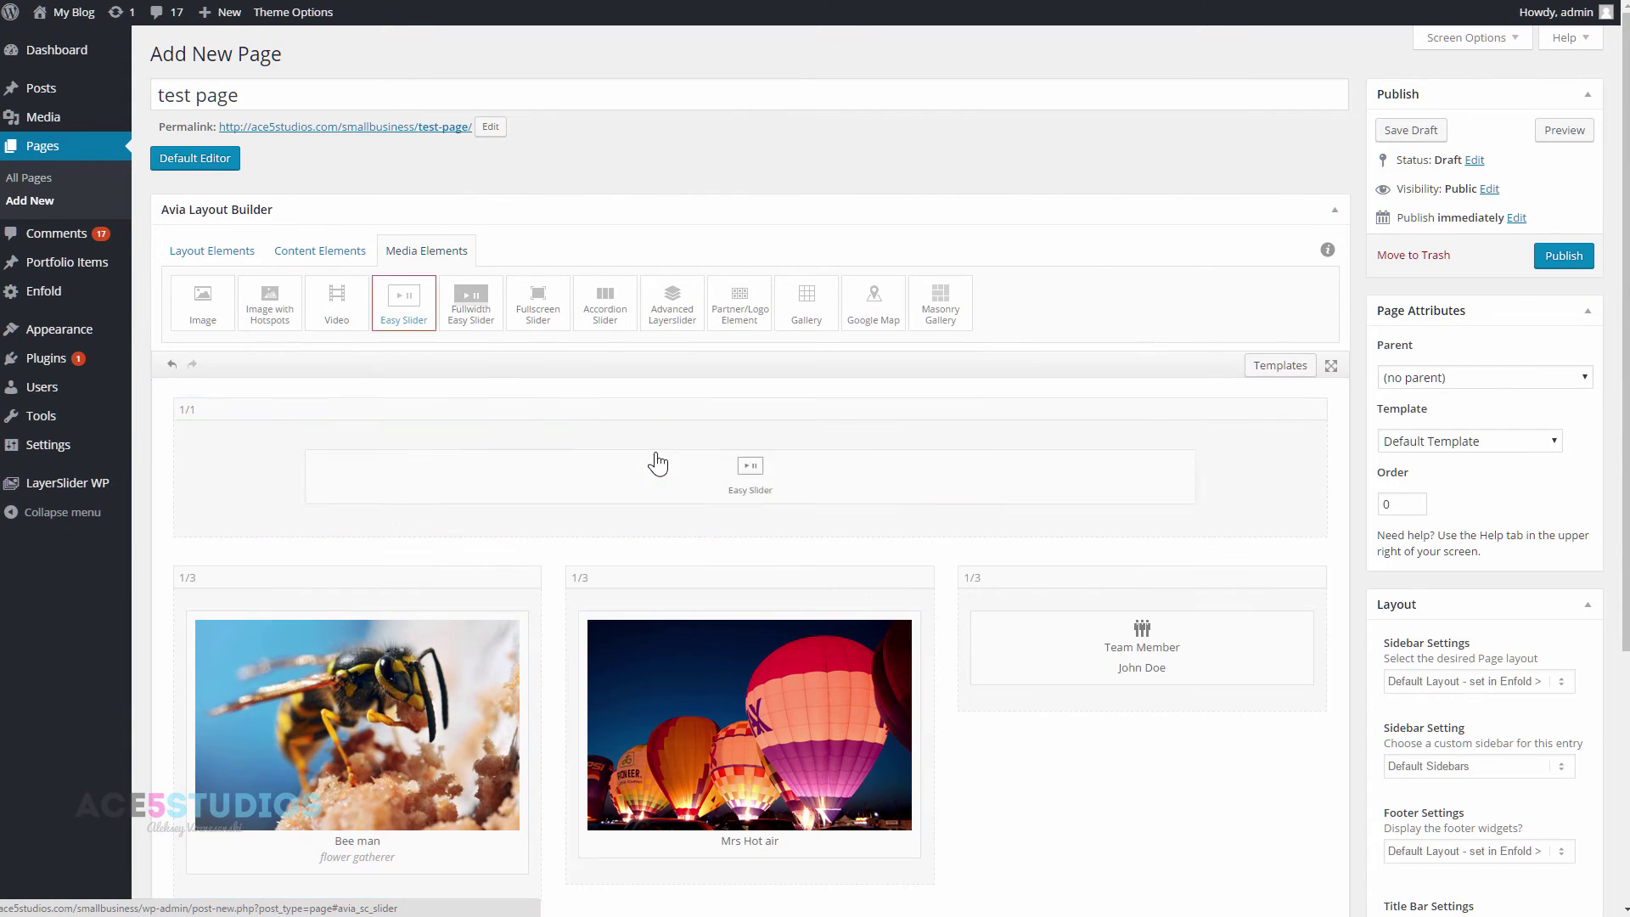
{"action": "left_click", "coordinate": [755, 491]}
- Add the pool, sunset, wasp, balloons and monitor images as slides and save the slider
{"action": "left_click", "coordinate": [334, 104]}
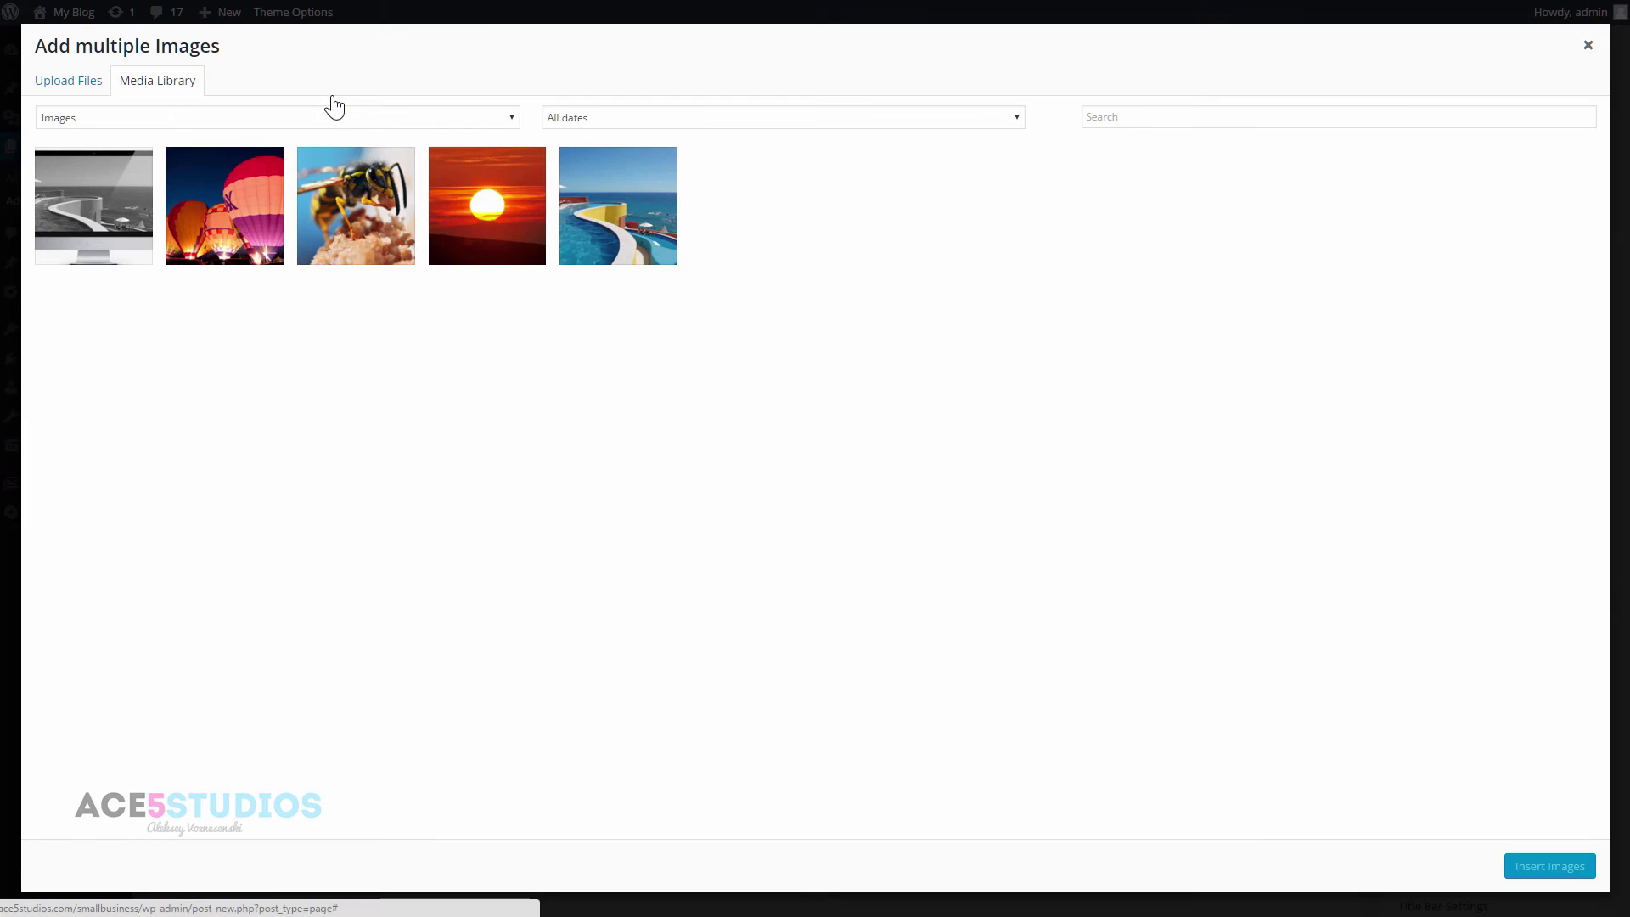
{"action": "left_click", "coordinate": [618, 207]}
{"action": "left_click", "coordinate": [453, 211]}
{"action": "left_click", "coordinate": [344, 213]}
{"action": "left_click", "coordinate": [225, 208]}
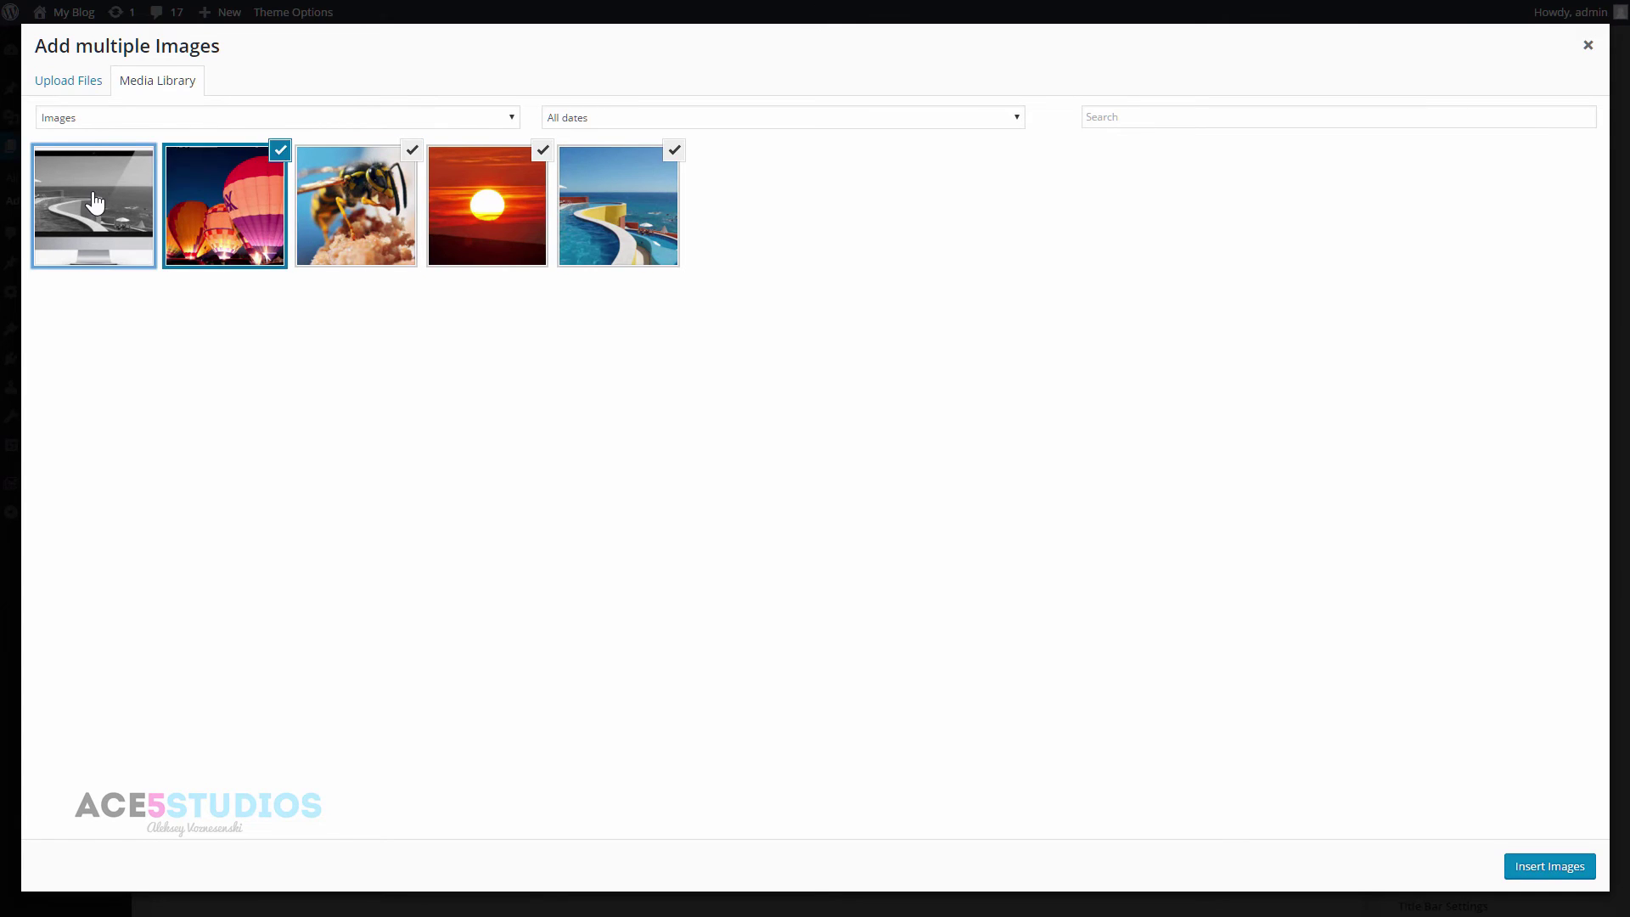
{"action": "left_click", "coordinate": [95, 202]}
{"action": "left_click", "coordinate": [1579, 866]}
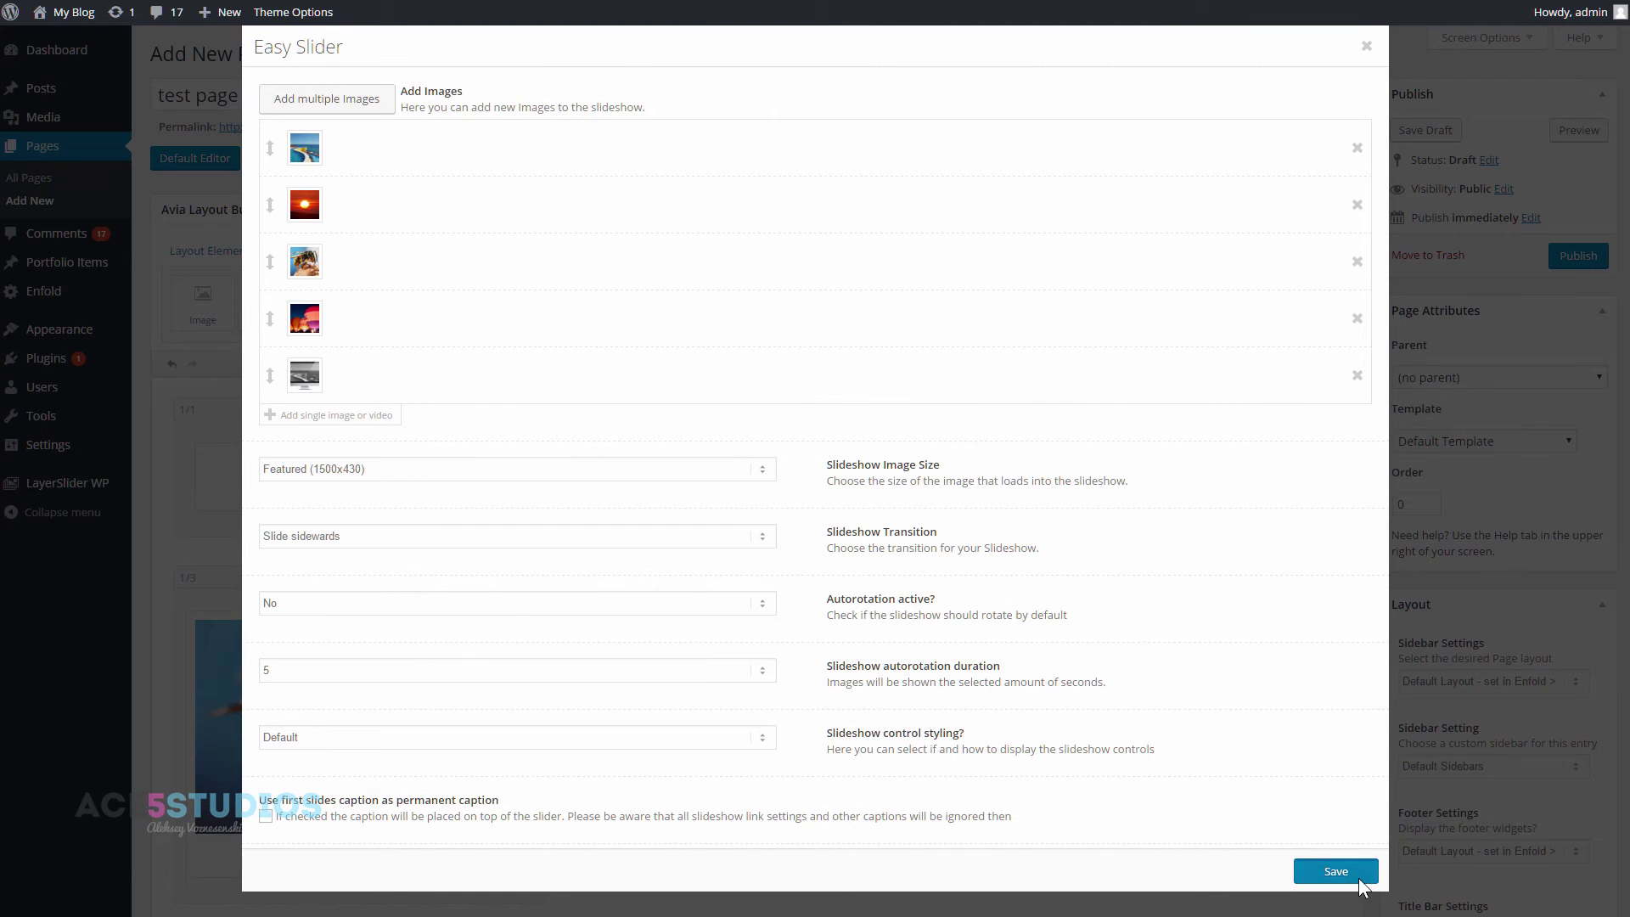
{"action": "left_click", "coordinate": [1357, 879]}
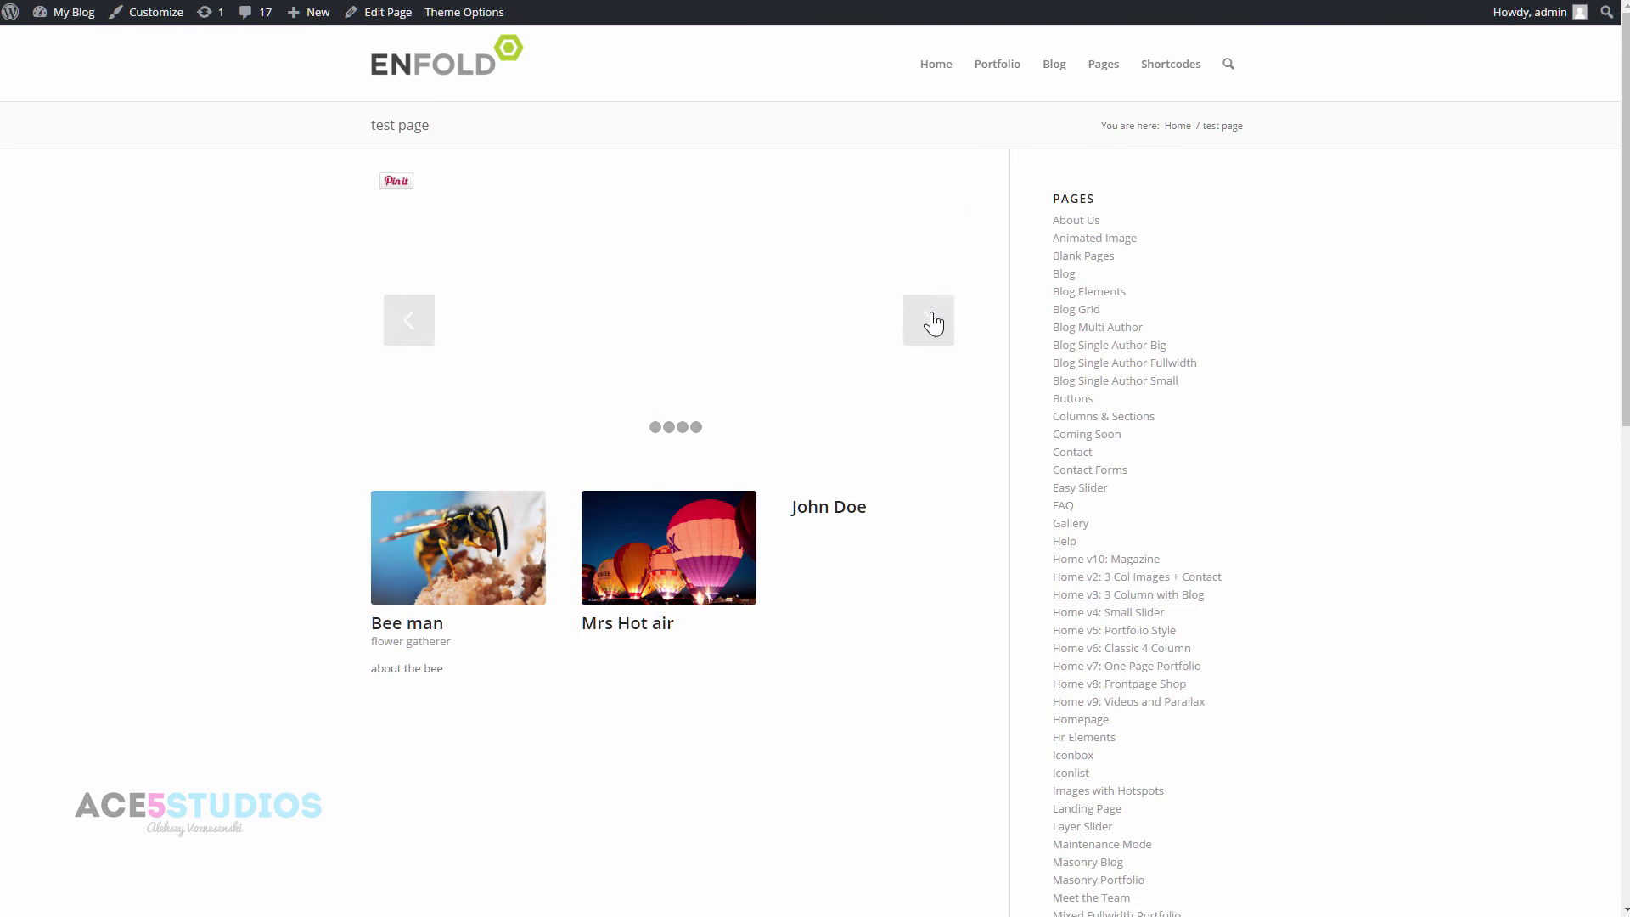
- Check the Easy Slider in the page preview, then close the preview tab
{"action": "left_click", "coordinate": [917, 326]}
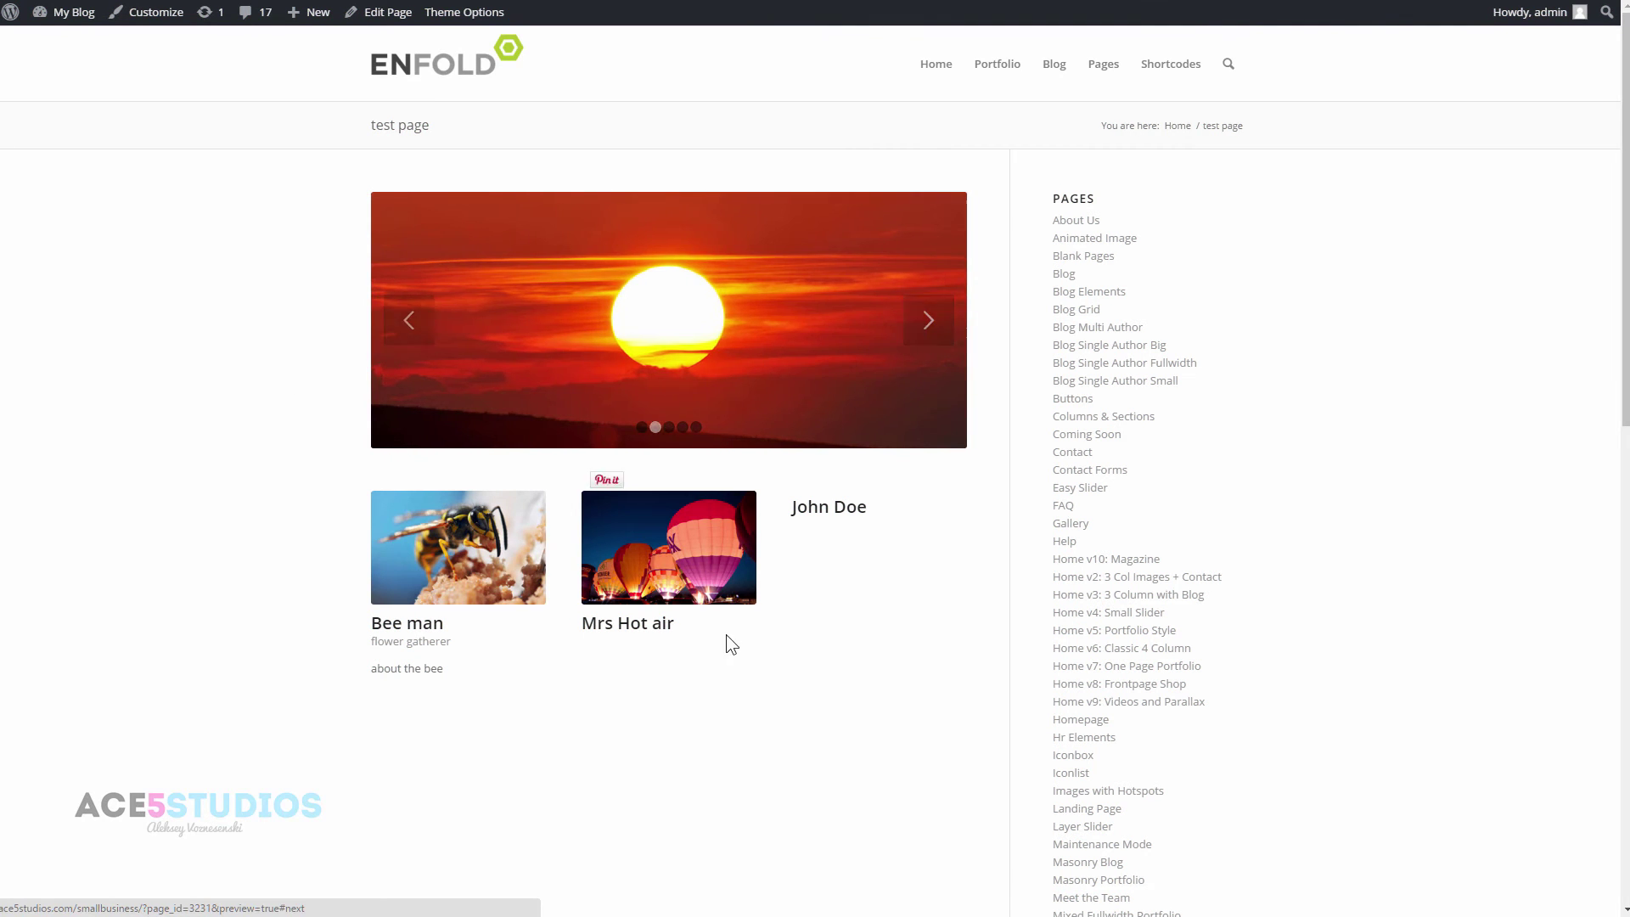
{"action": "scroll", "coordinate": [1117, 626], "scroll_direction": "down", "scroll_amount": 9}
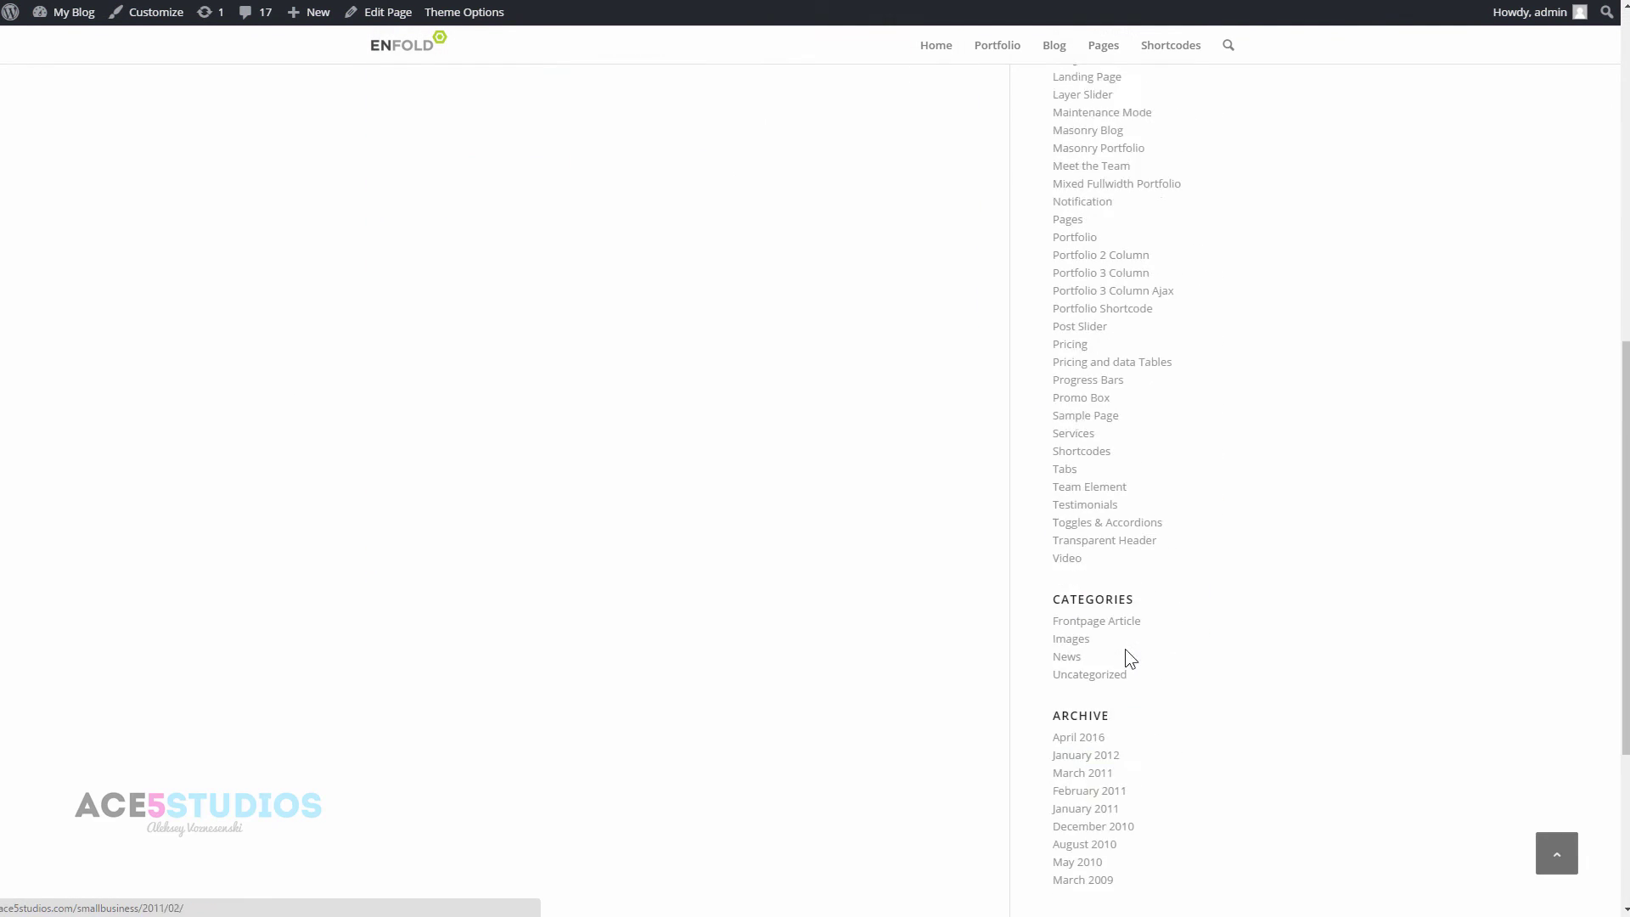
{"action": "scroll", "coordinate": [1123, 648], "scroll_direction": "up", "scroll_amount": 10}
{"action": "key", "text": "ctrl+w"}
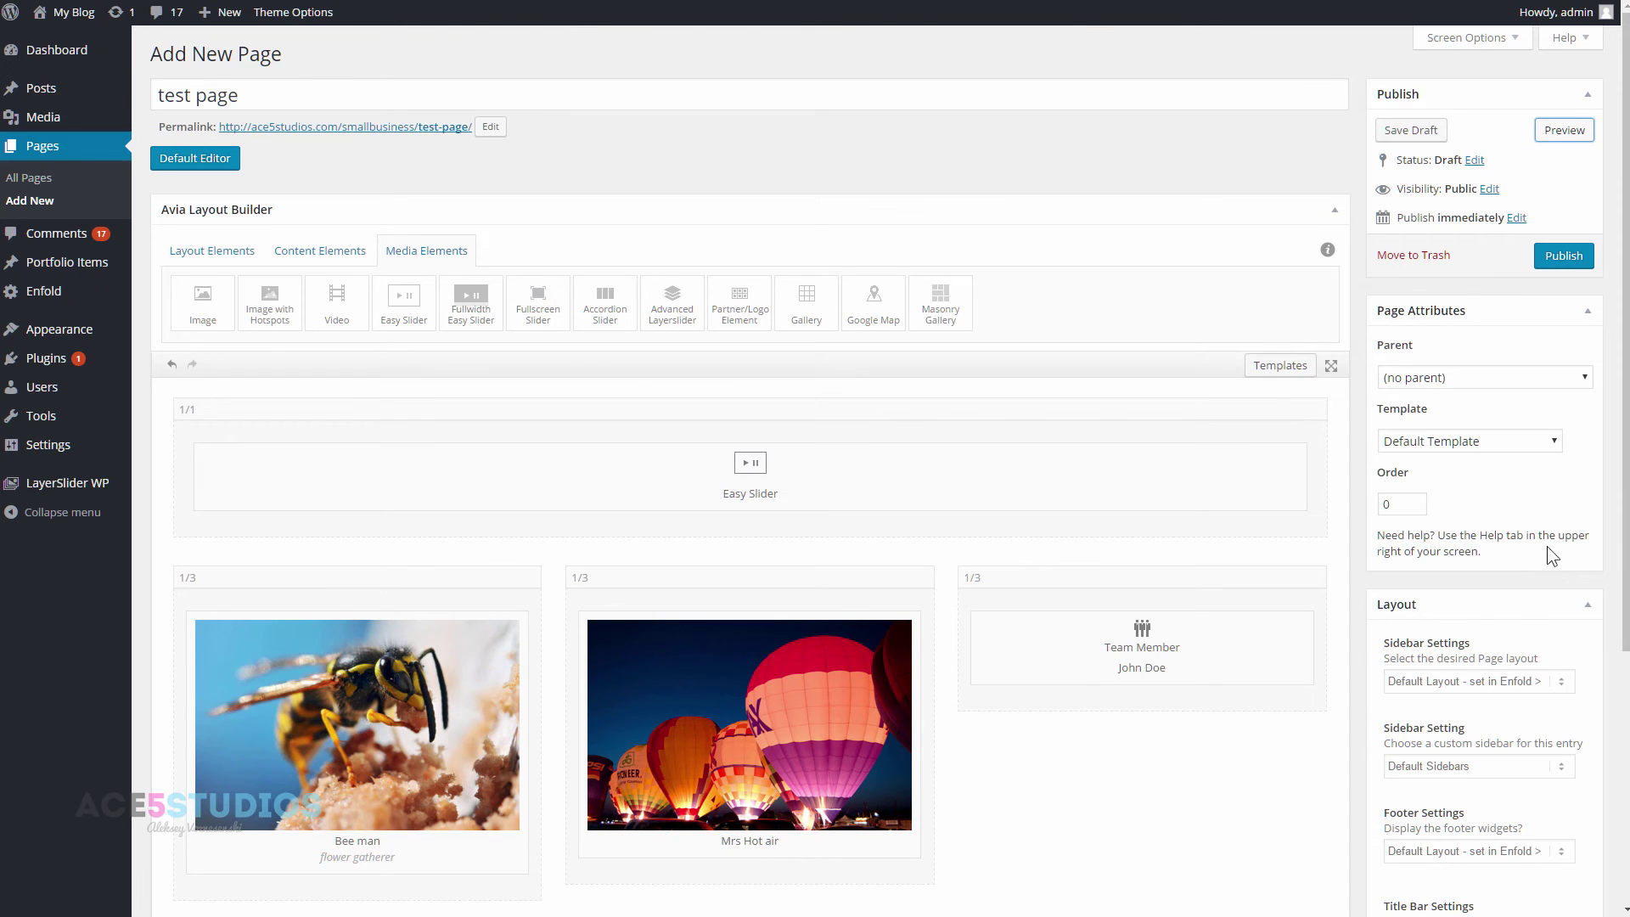
- Keep Default Sidebars and set the page's sidebar layout to No Sidebar
{"action": "scroll", "coordinate": [1560, 677], "scroll_direction": "down", "scroll_amount": 3}
{"action": "left_click", "coordinate": [1485, 550]}
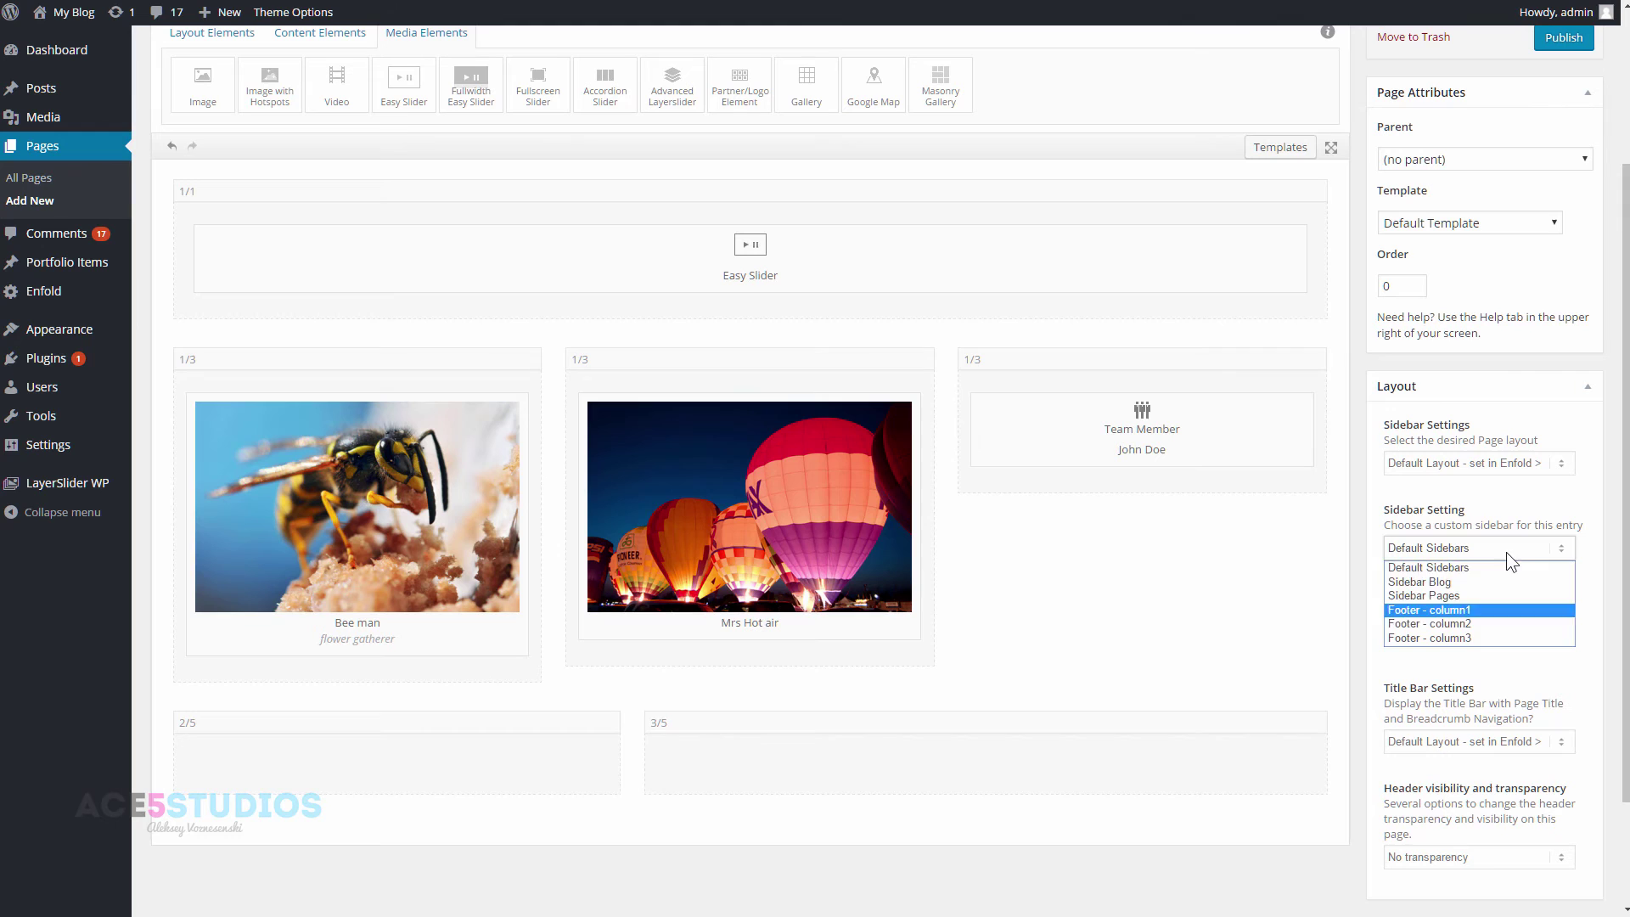
{"action": "left_click", "coordinate": [1509, 567]}
{"action": "left_click", "coordinate": [1531, 467]}
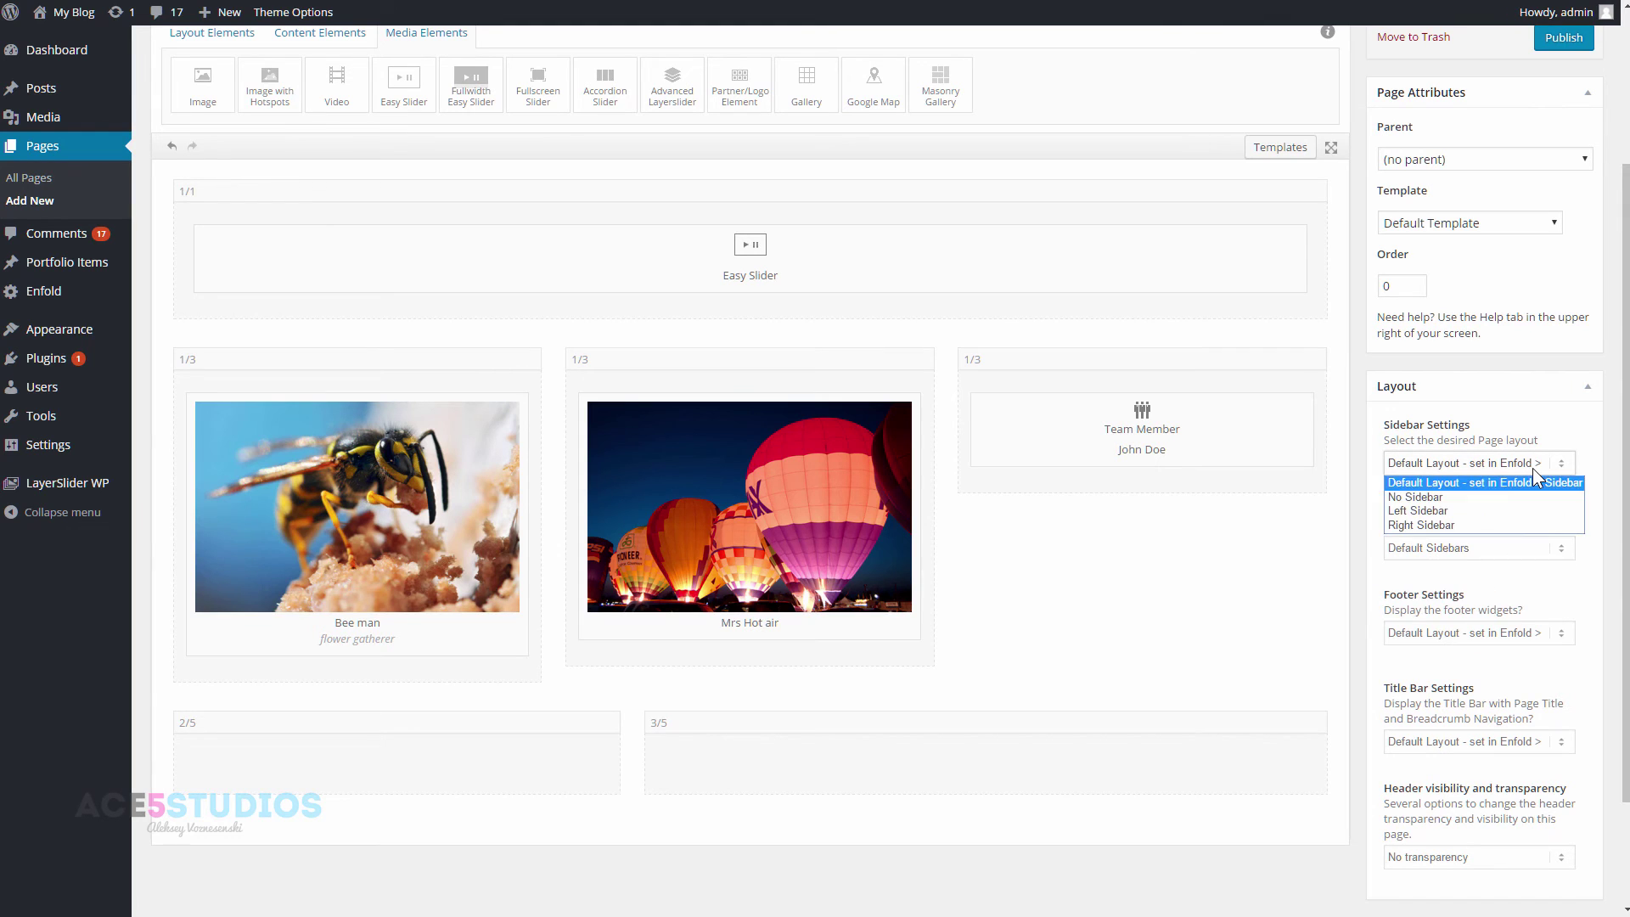
{"action": "left_click", "coordinate": [1469, 502]}
{"action": "scroll", "coordinate": [1482, 511], "scroll_direction": "up", "scroll_amount": 3}
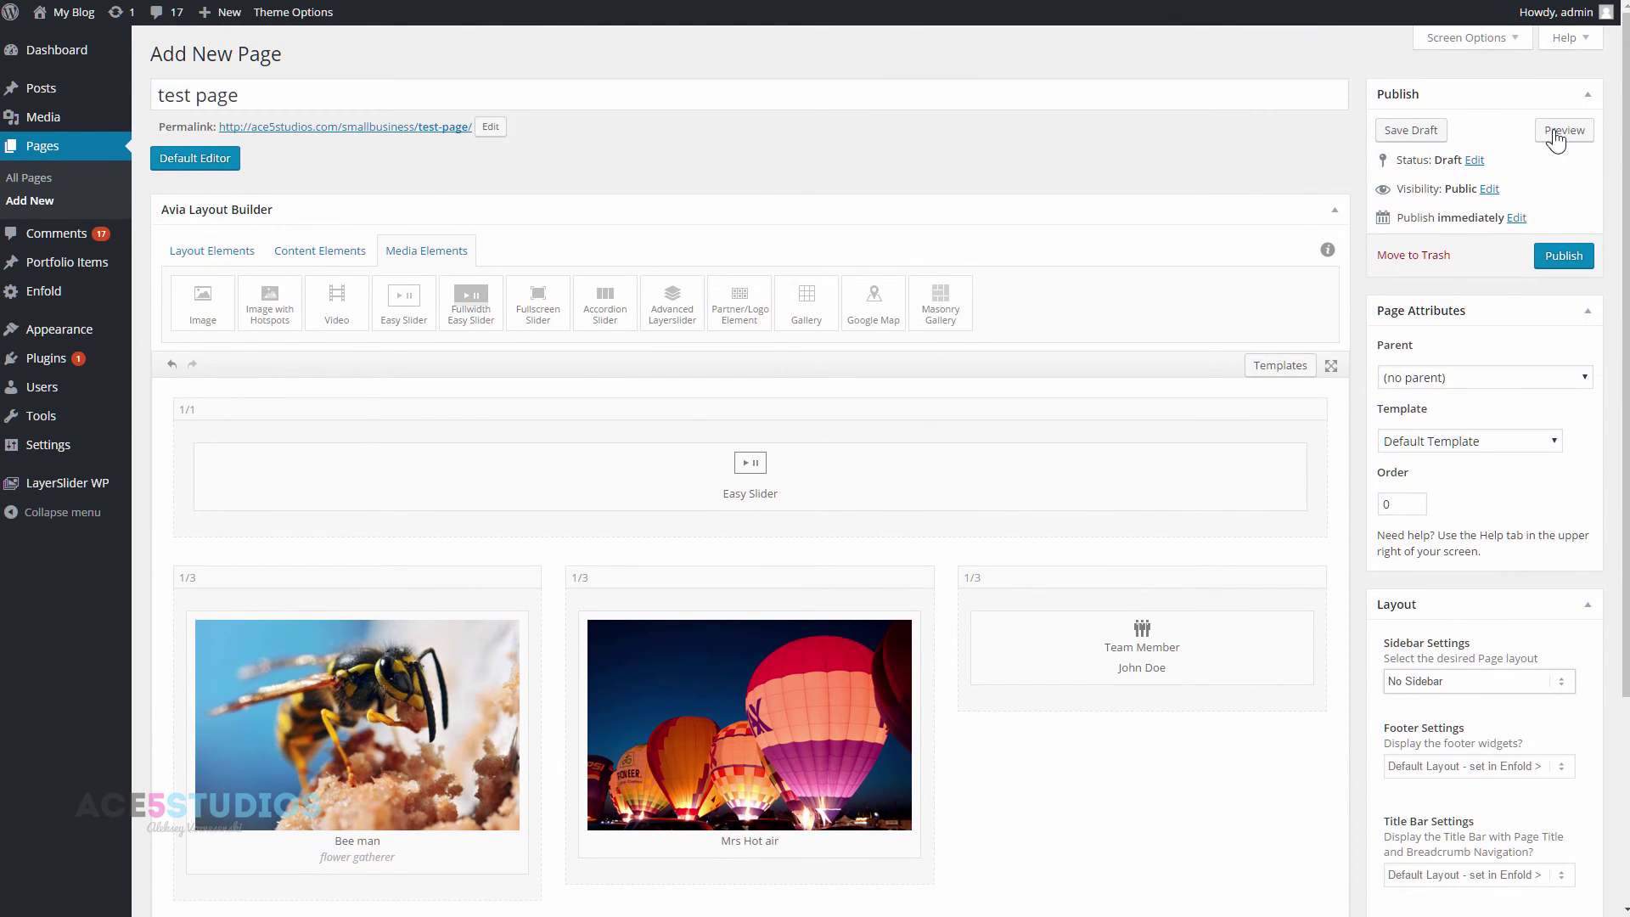
- Preview the full-width page, cycle through the slider images, and return to the editor
{"action": "left_click", "coordinate": [1546, 134]}
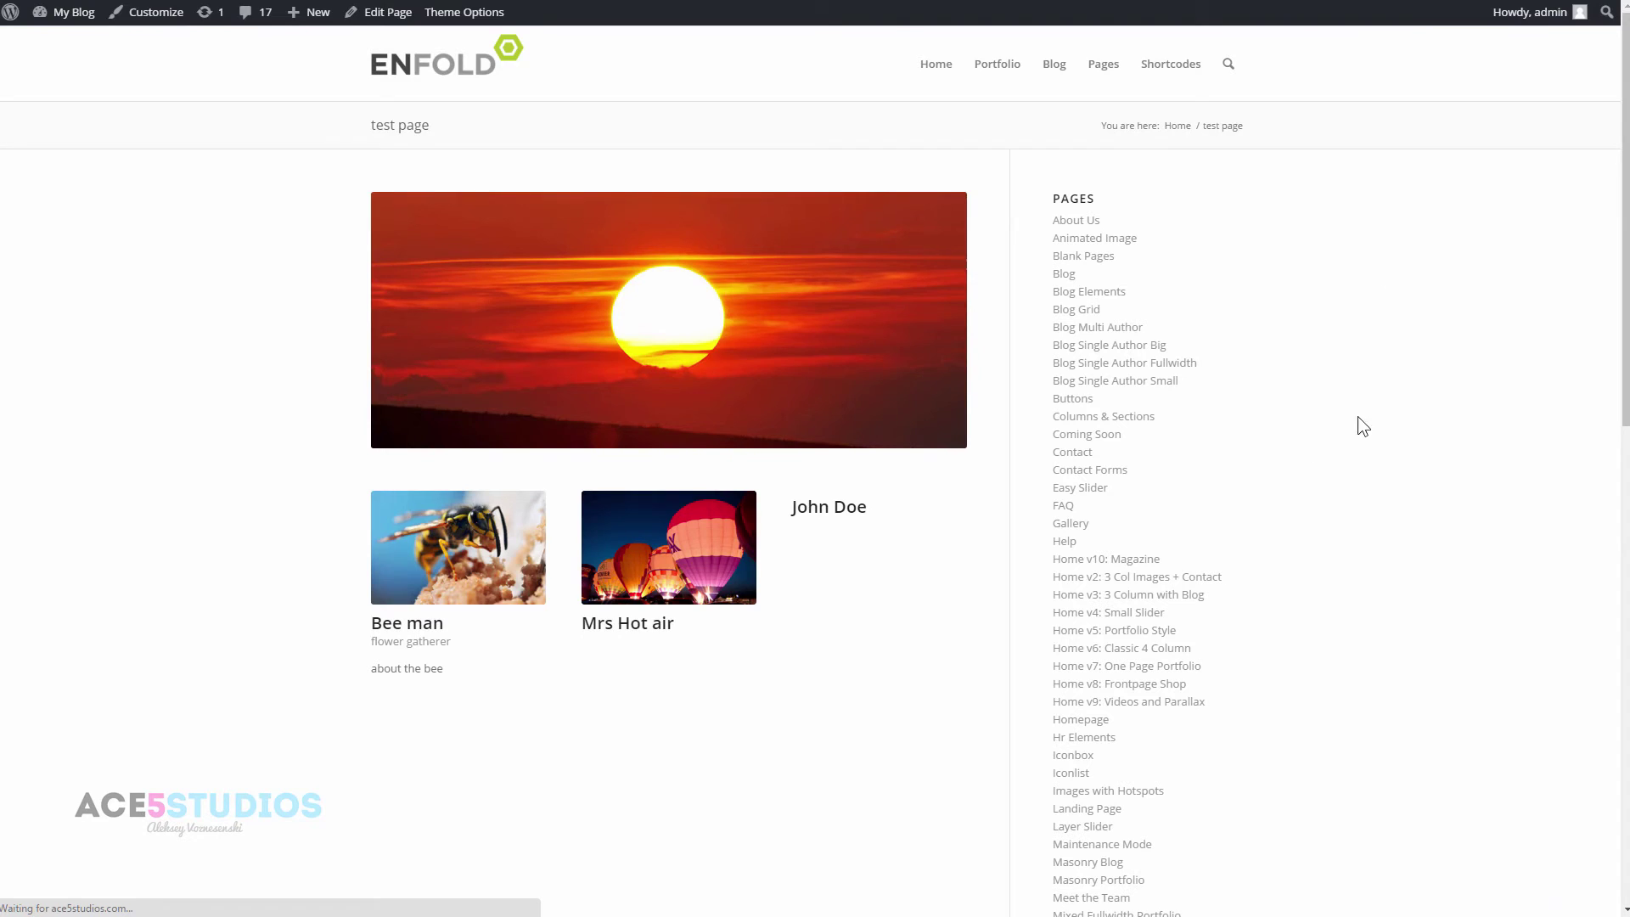
{"action": "scroll", "coordinate": [1284, 361], "scroll_direction": "down", "scroll_amount": 3}
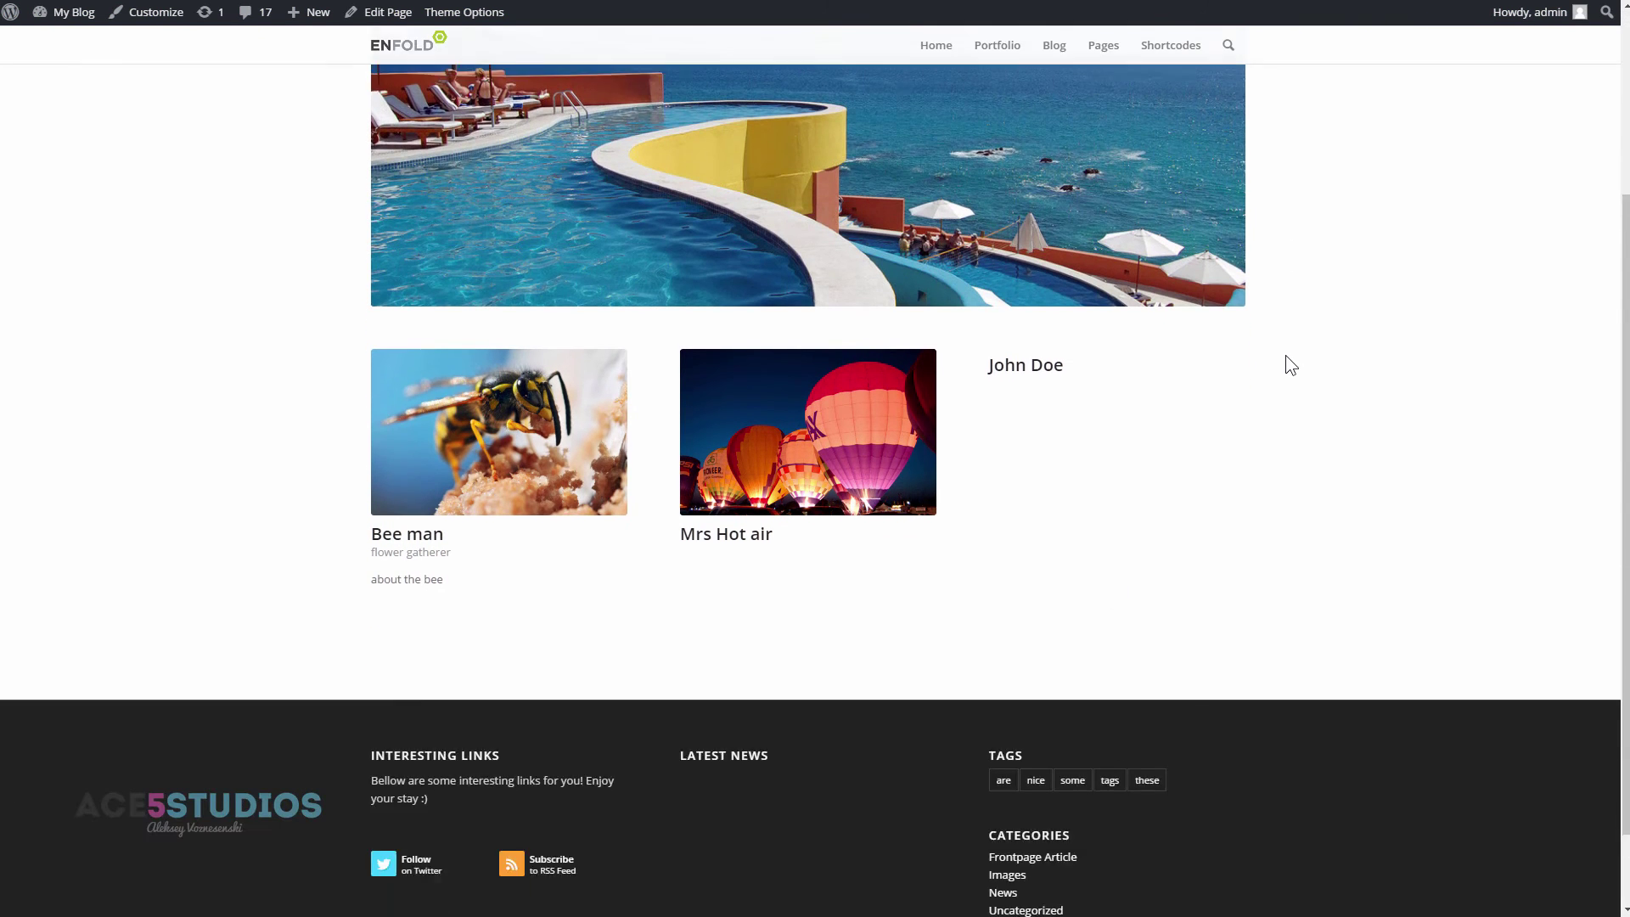
{"action": "scroll", "coordinate": [1285, 361], "scroll_direction": "down", "scroll_amount": 2}
{"action": "scroll", "coordinate": [1285, 371], "scroll_direction": "up", "scroll_amount": 5}
{"action": "left_click", "coordinate": [1211, 411]}
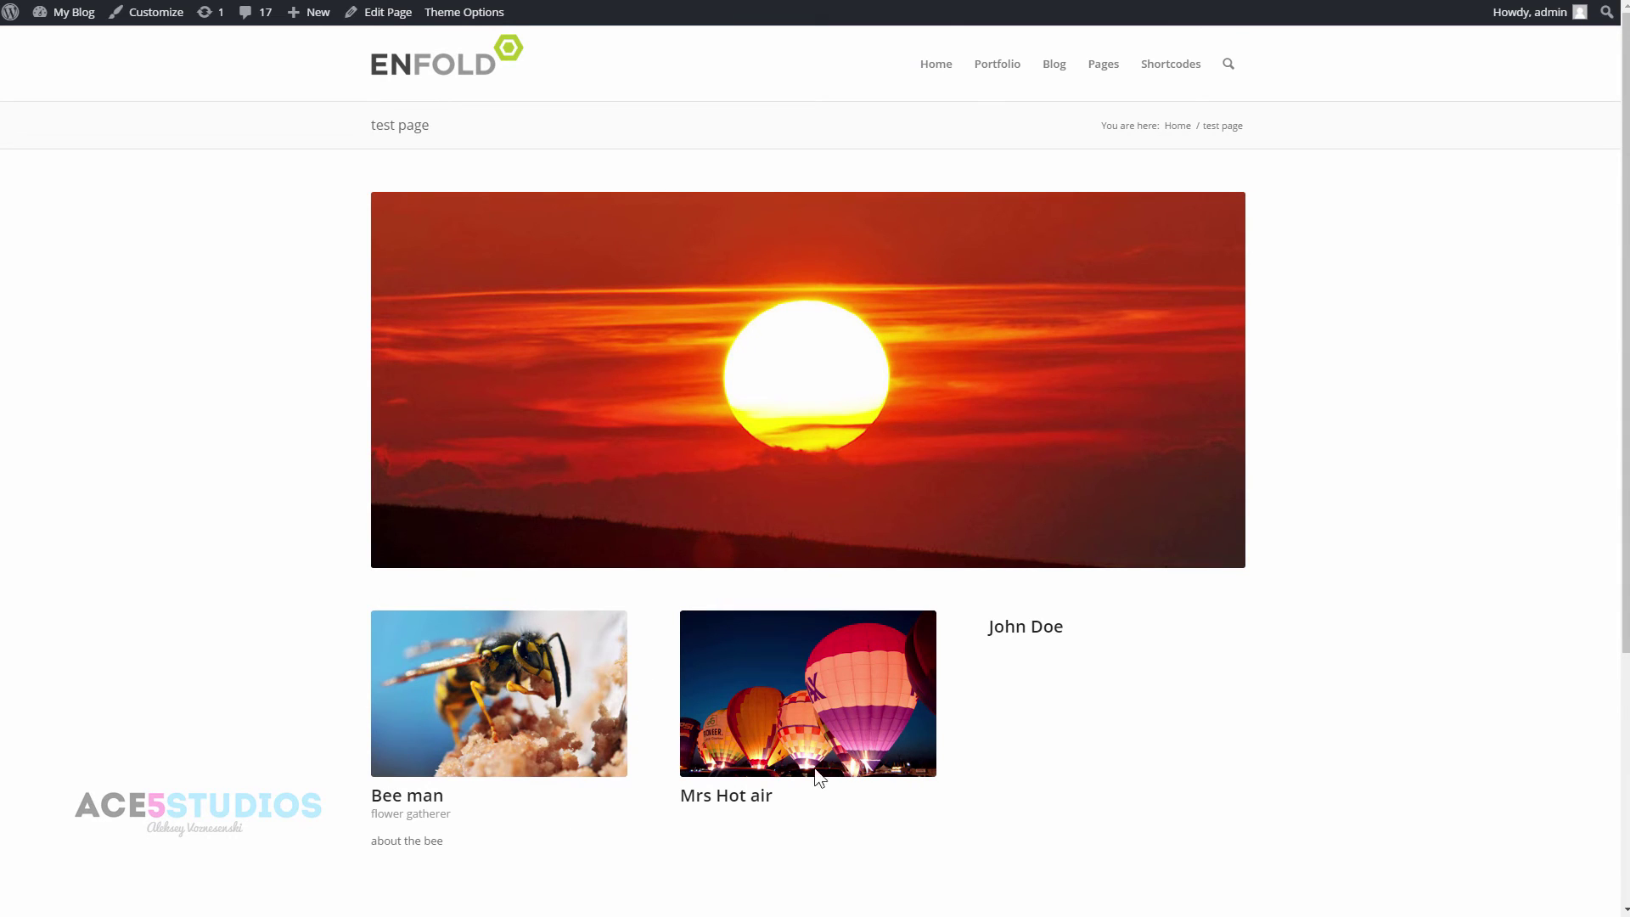
{"action": "left_click", "coordinate": [1206, 378]}
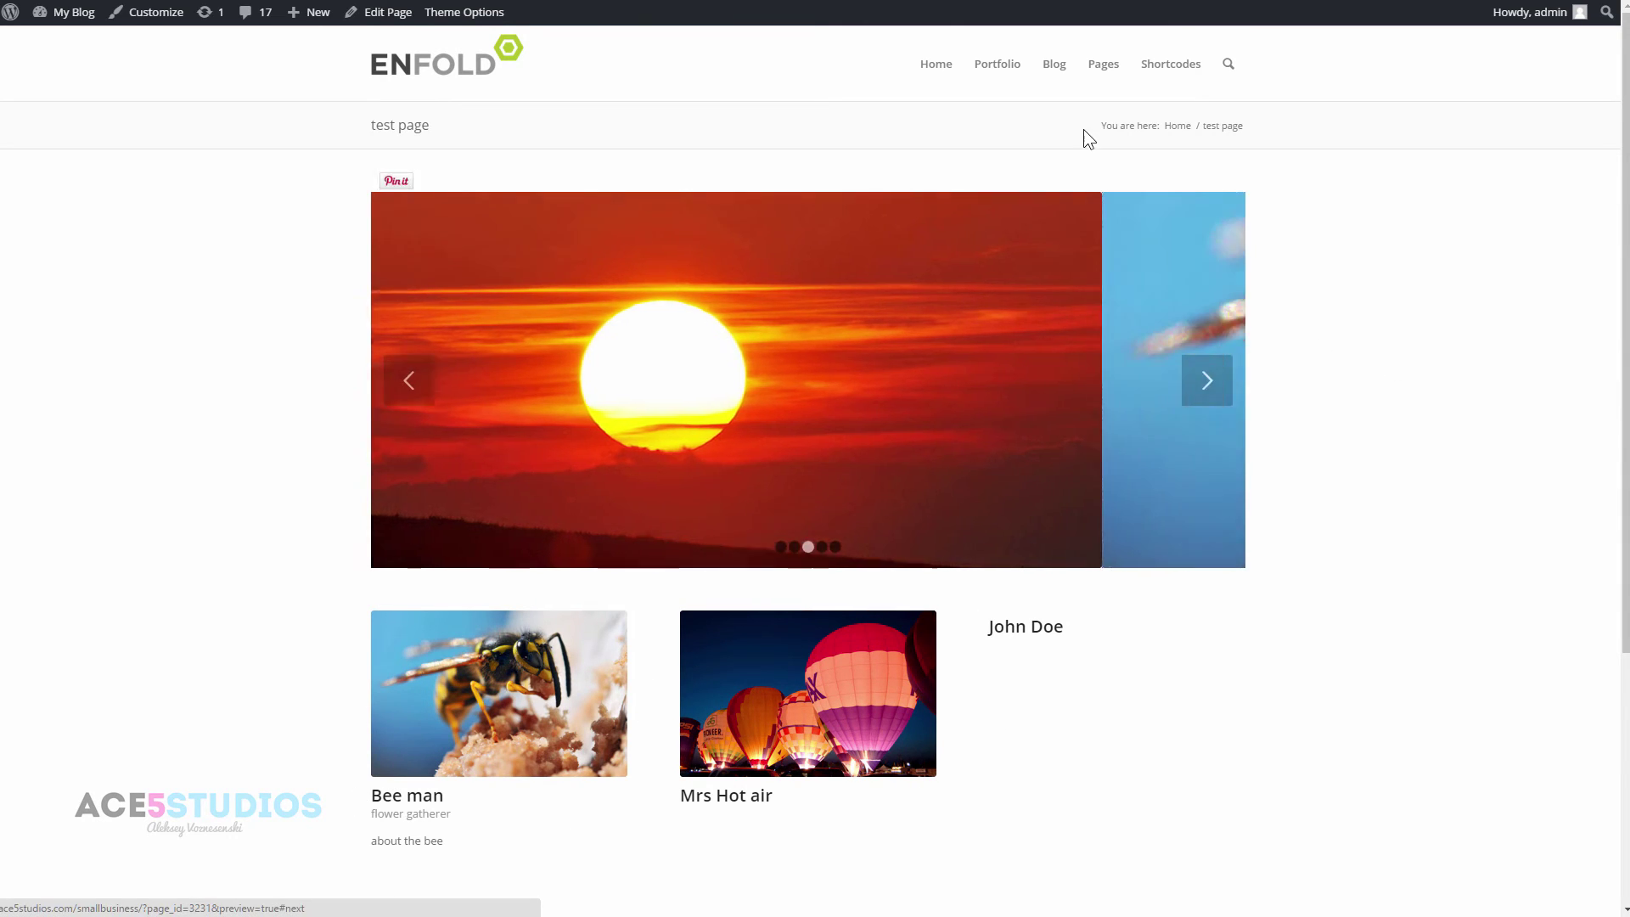
{"action": "key", "text": "ctrl+w"}
{"action": "scroll", "coordinate": [679, 340], "scroll_direction": "down", "scroll_amount": 1}
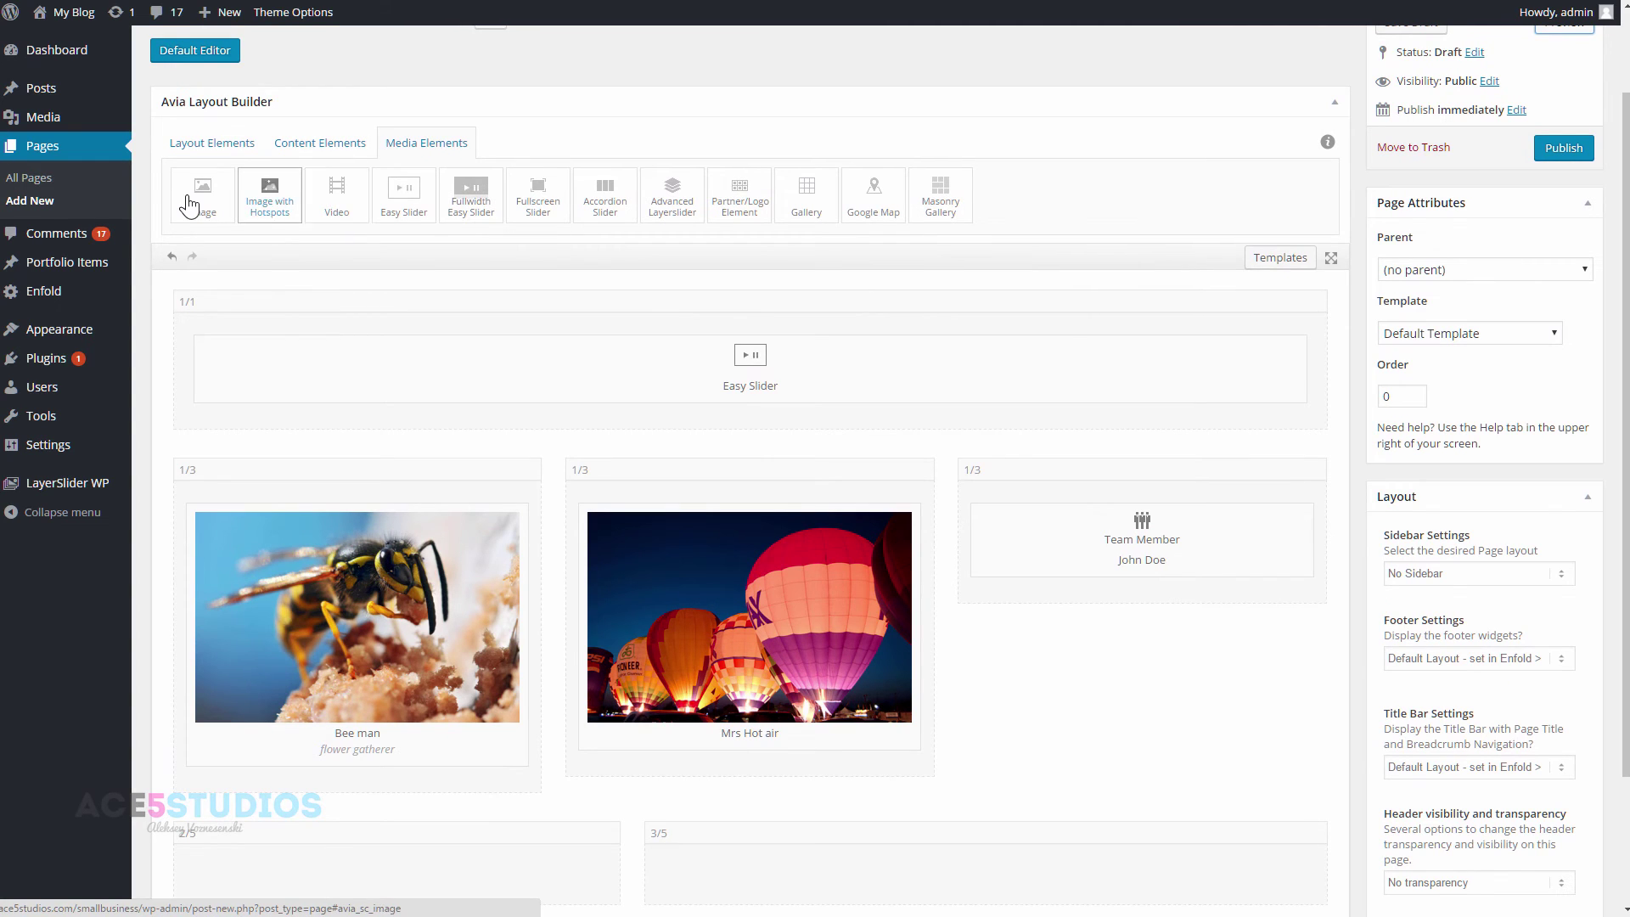
- Drag a Contact Form into the 3/5 column and a Text Block into the 2/5 column
{"action": "scroll", "coordinate": [673, 381], "scroll_direction": "down", "scroll_amount": 2}
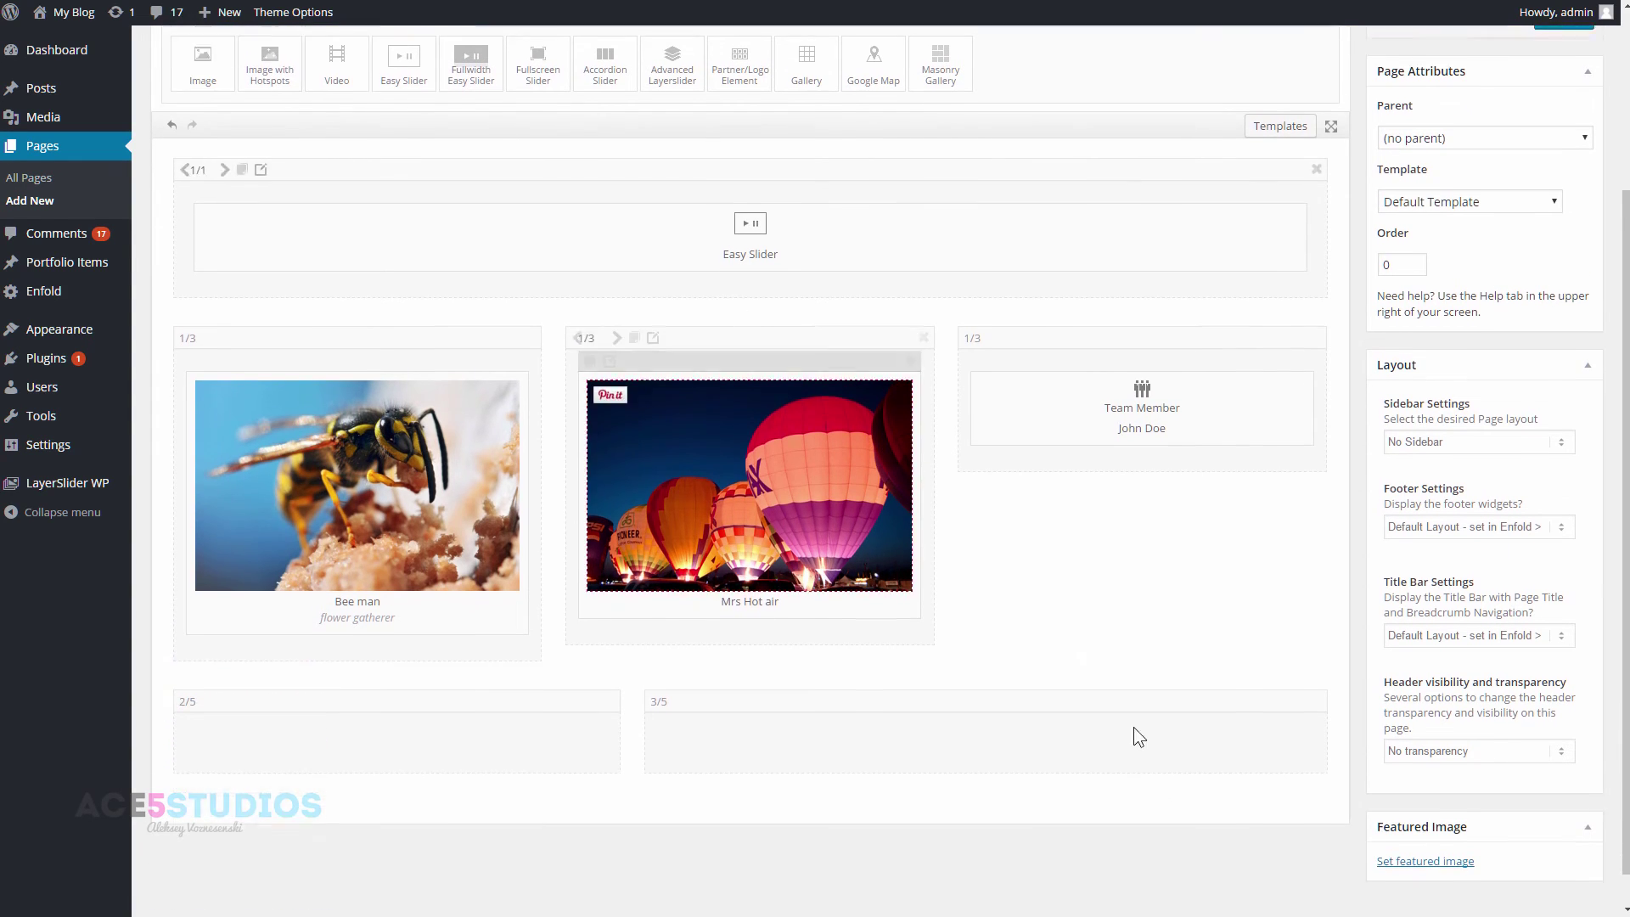
{"action": "scroll", "coordinate": [853, 762], "scroll_direction": "up", "scroll_amount": 3}
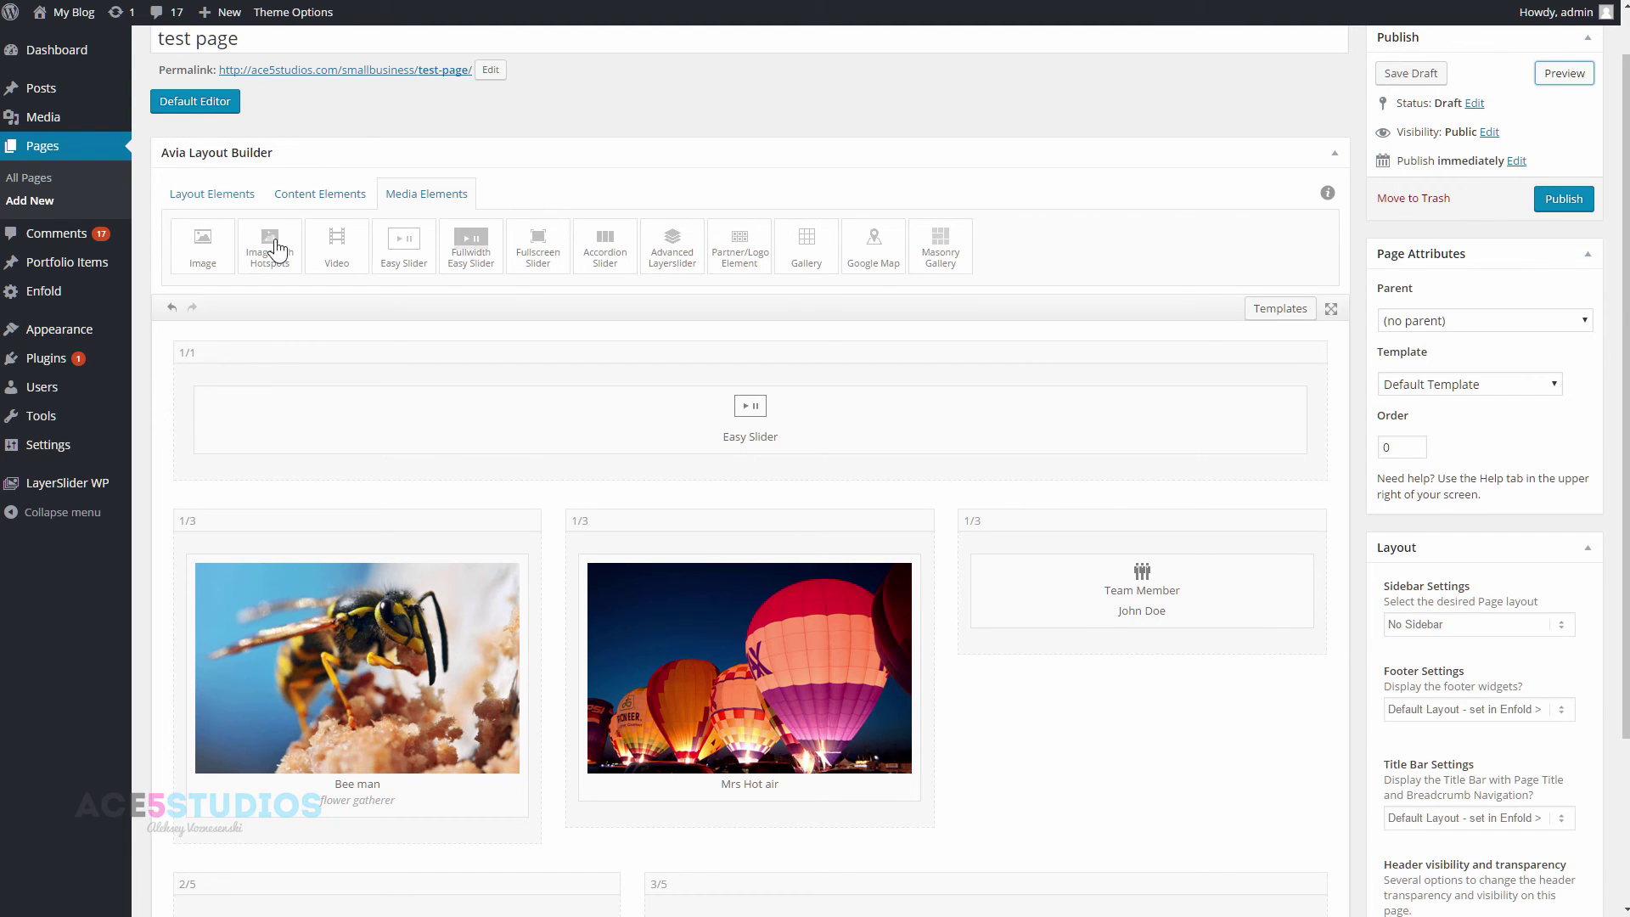
{"action": "left_click", "coordinate": [282, 195]}
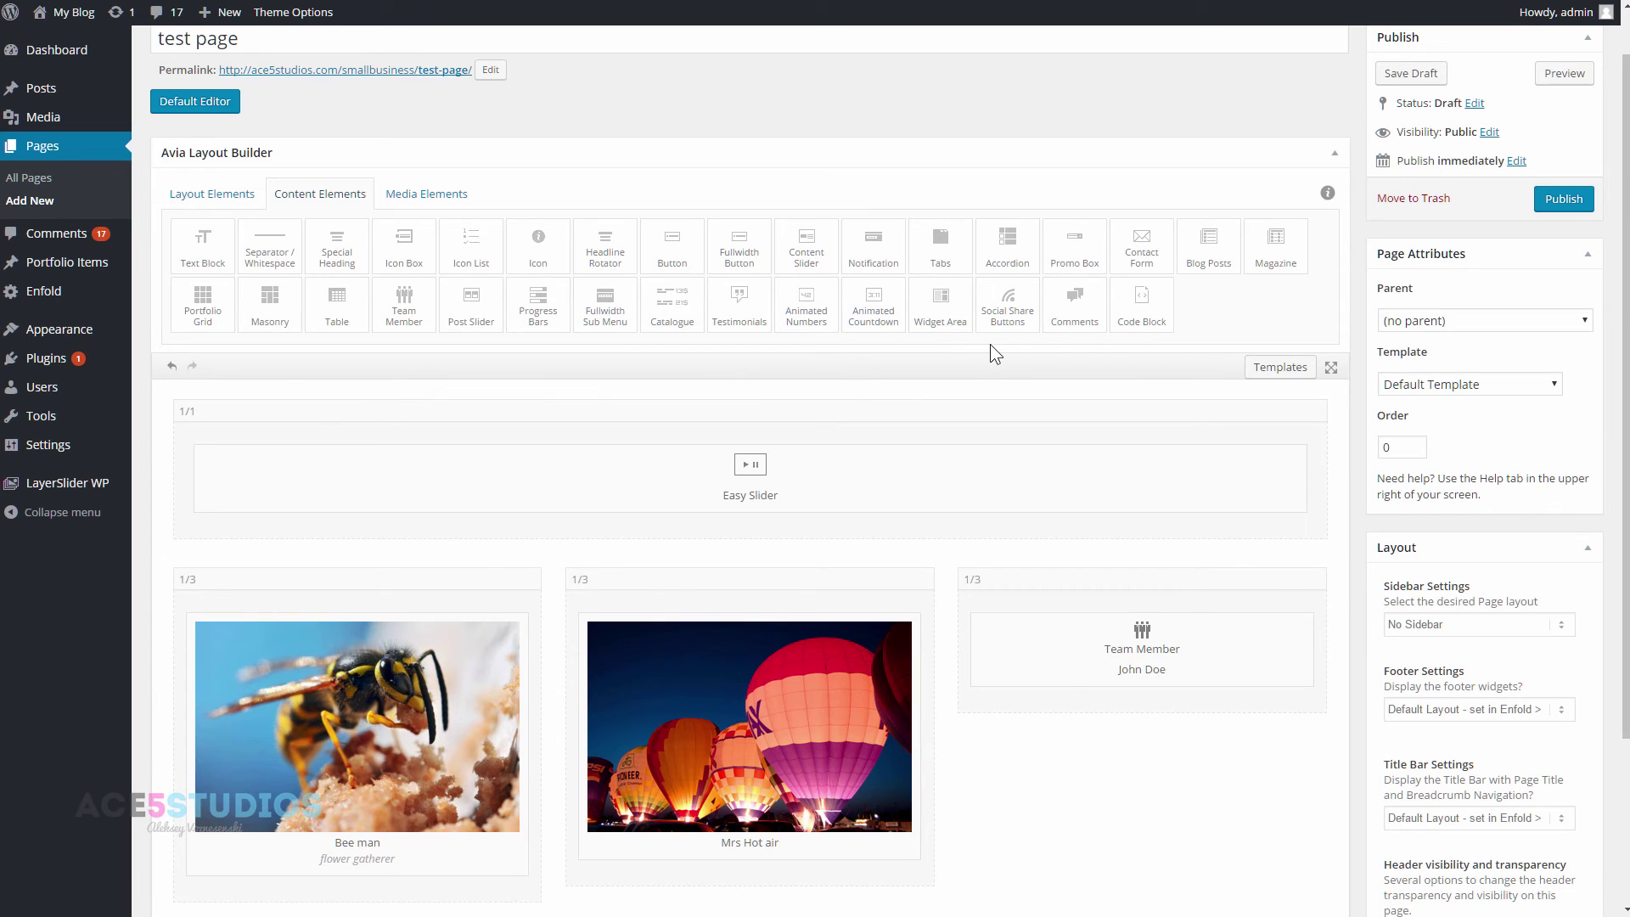
{"action": "left_click_drag", "start_coordinate": [1117, 247], "coordinate": [845, 768]}
{"action": "scroll", "coordinate": [568, 466], "scroll_direction": "up", "scroll_amount": 3}
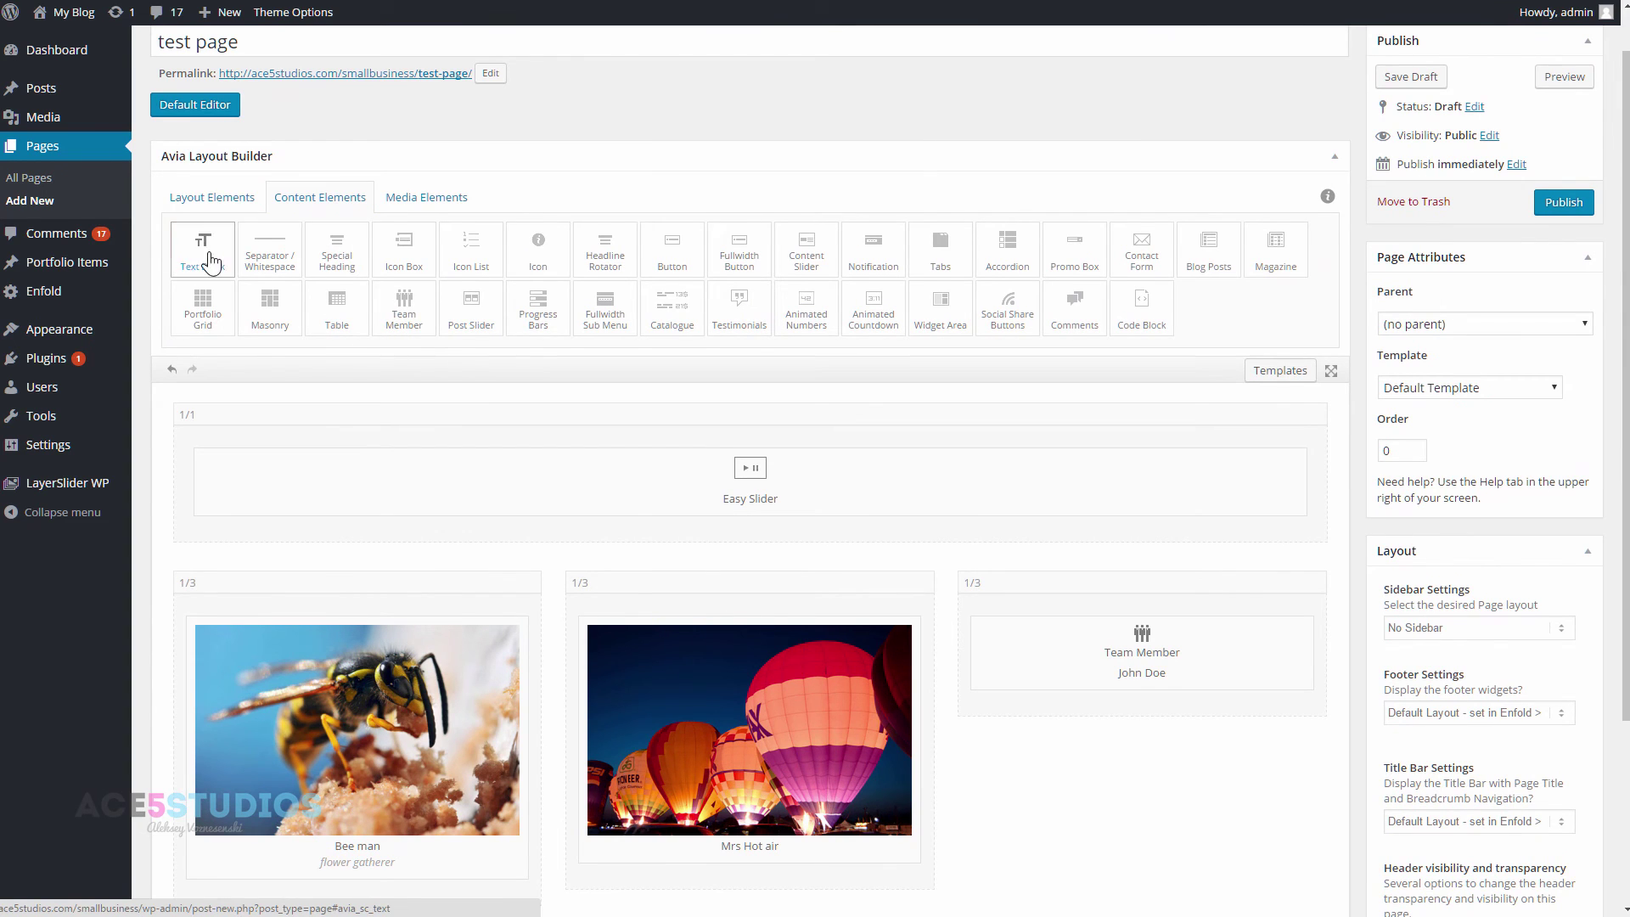
{"action": "left_click_drag", "start_coordinate": [205, 252], "coordinate": [462, 756]}
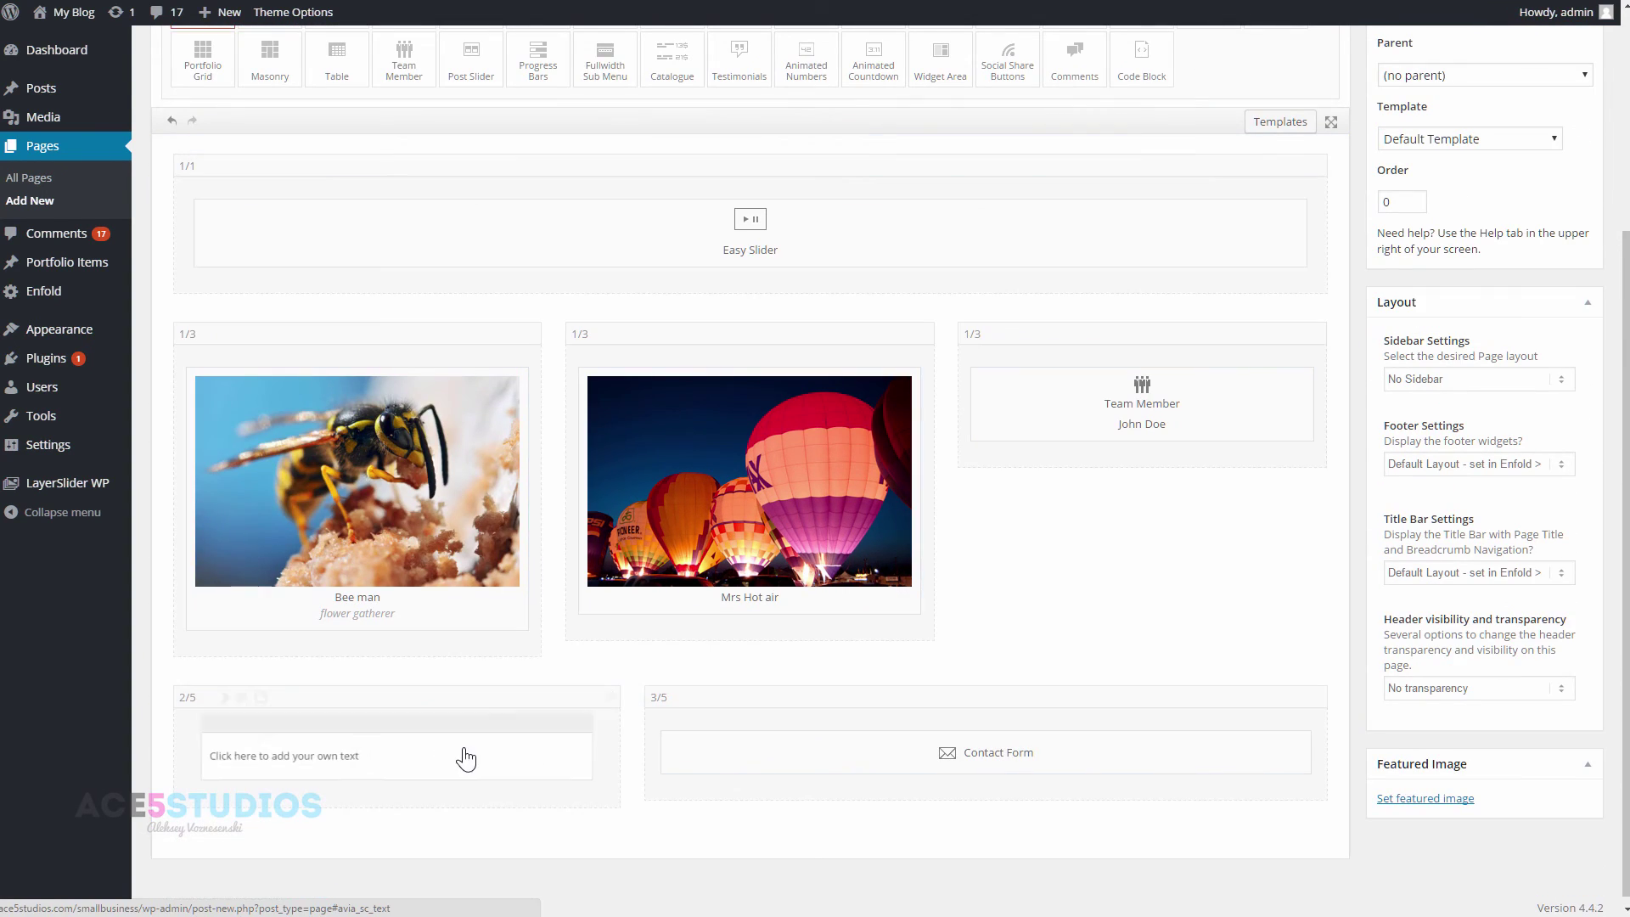
- Replace the Text Block placeholder with 'about me i like to communicate about my business' and save
{"action": "left_click", "coordinate": [335, 753]}
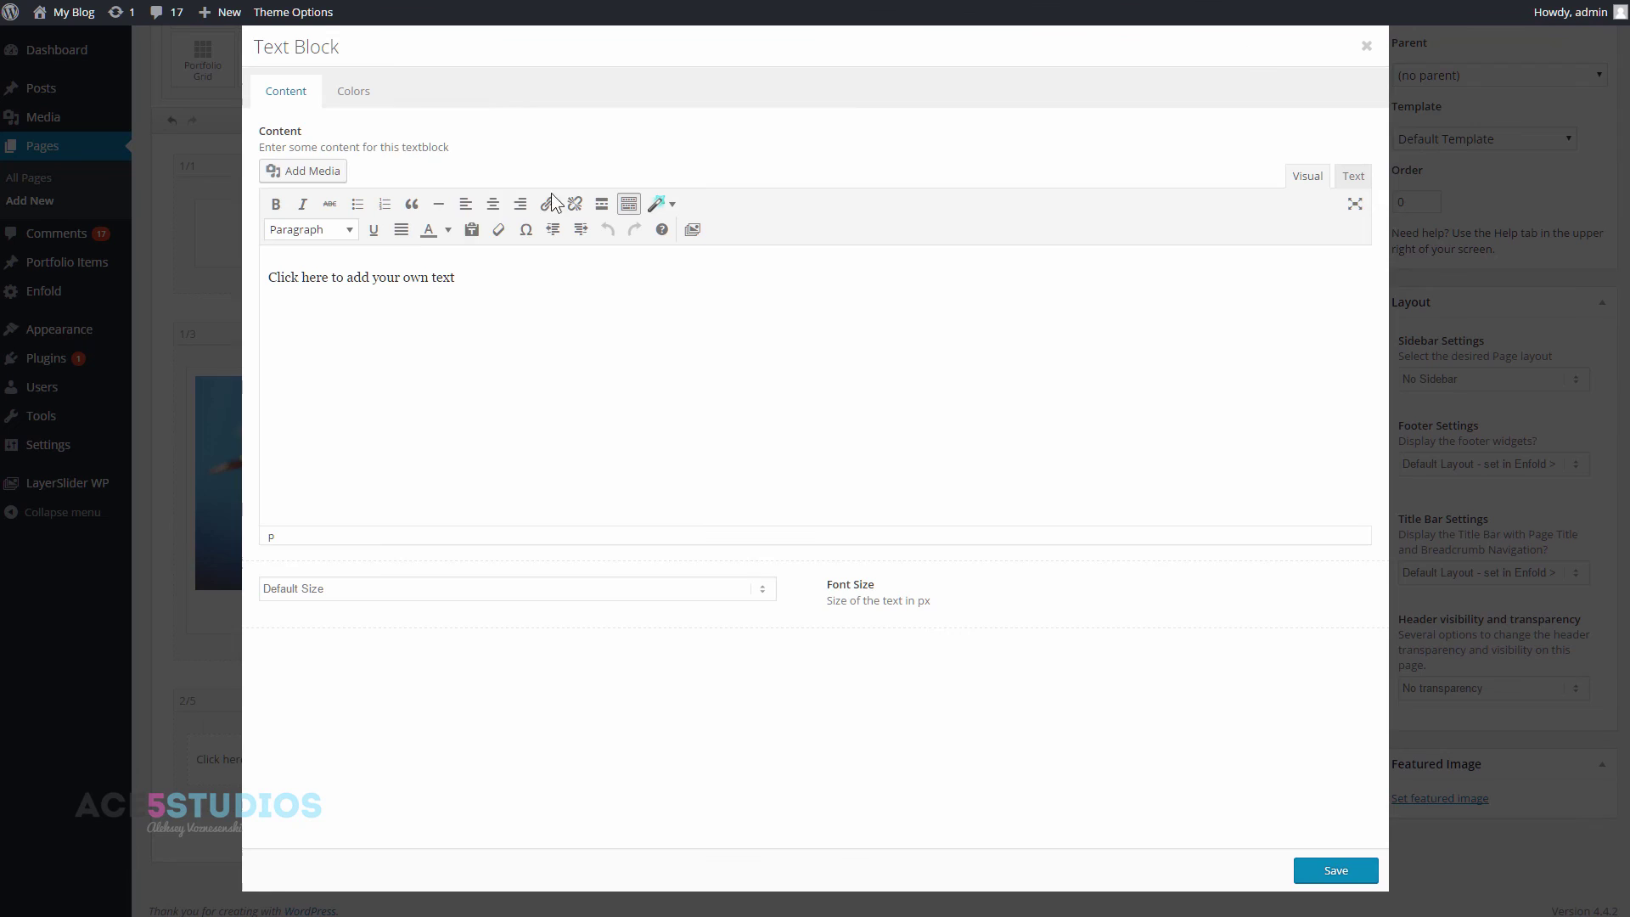
{"action": "left_click_drag", "start_coordinate": [450, 278], "coordinate": [268, 278]}
{"action": "key", "text": "BackSpace"}
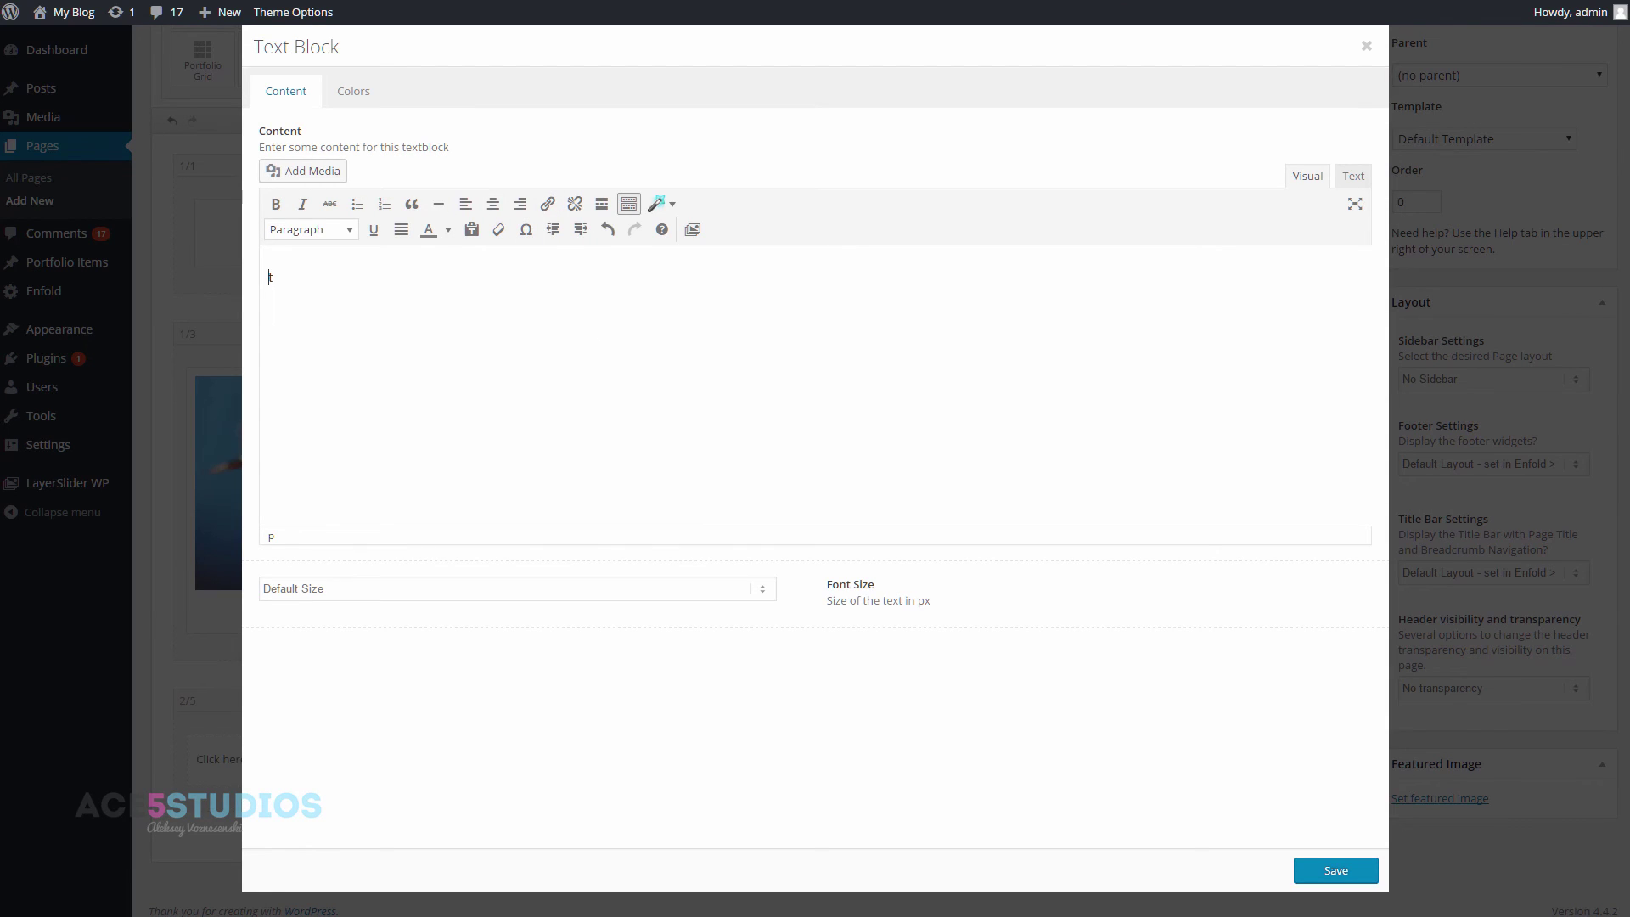
{"action": "type", "text": "about me i like to communicate about my business"}
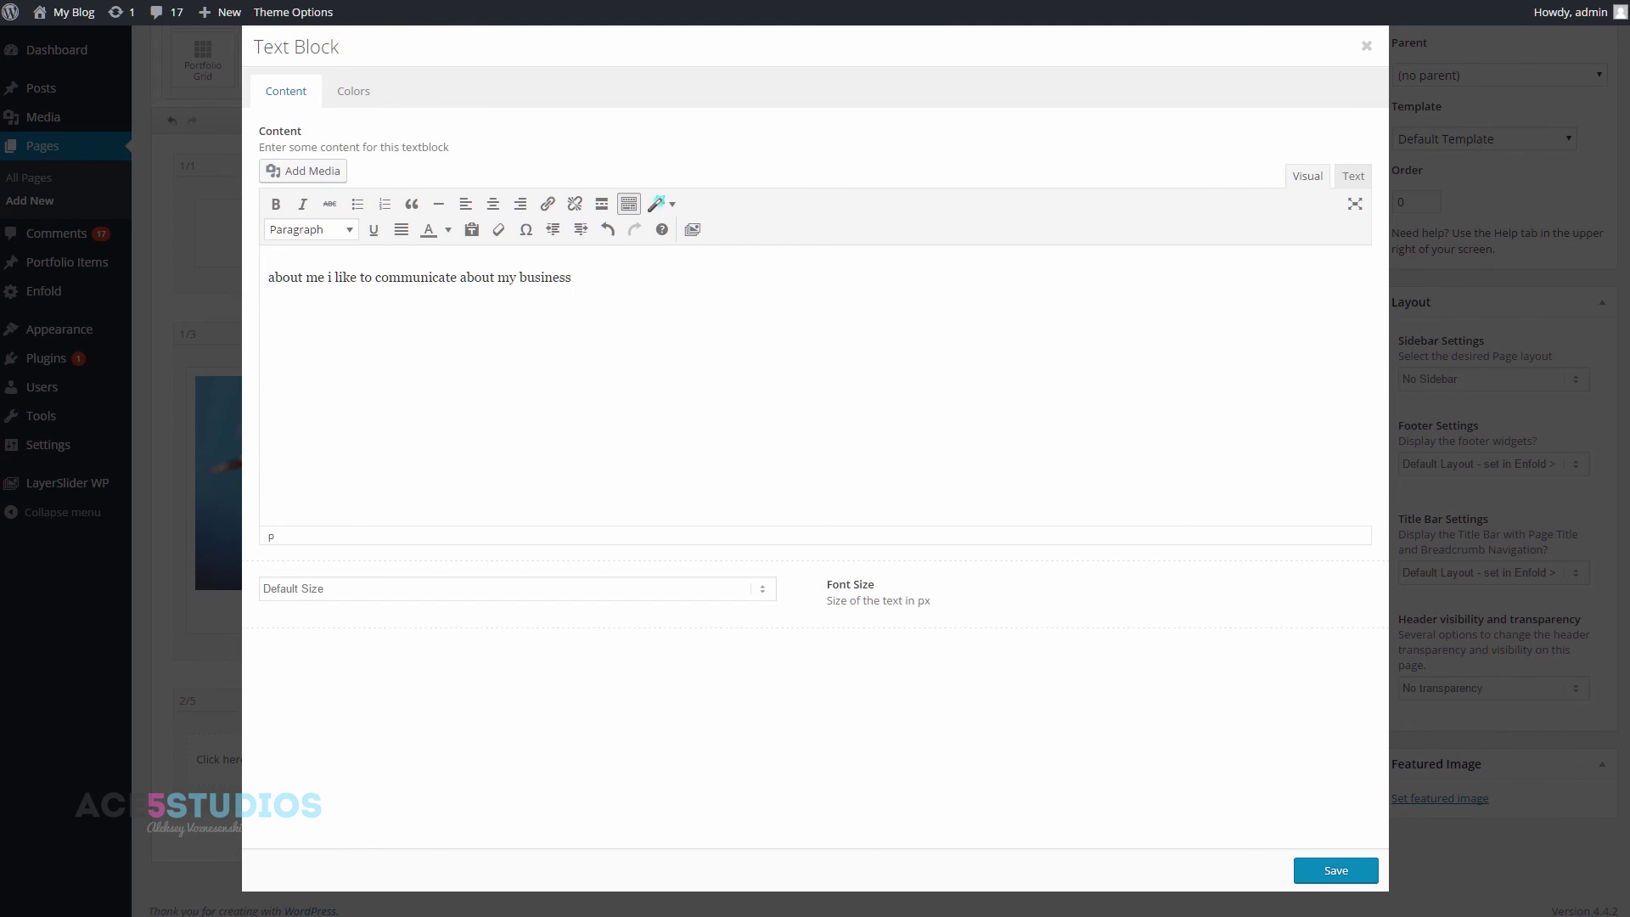
{"action": "left_click", "coordinate": [1331, 870]}
- Set the contact form's title to 'Lets work together on something!'
{"action": "left_click", "coordinate": [915, 764]}
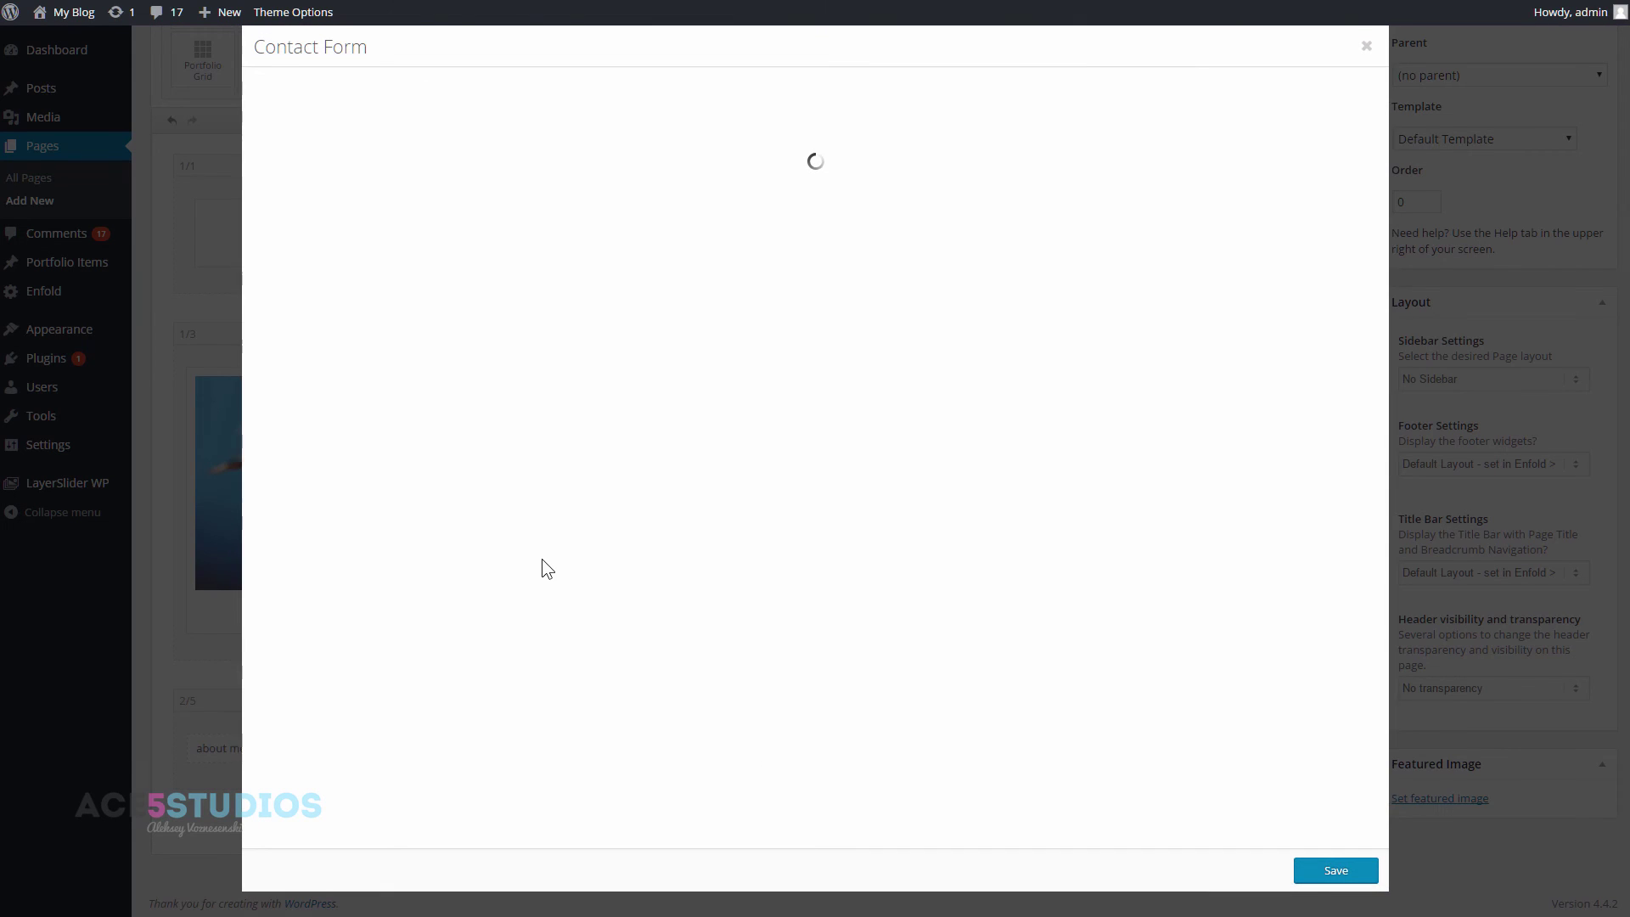
{"action": "left_click_drag", "start_coordinate": [441, 168], "coordinate": [173, 166]}
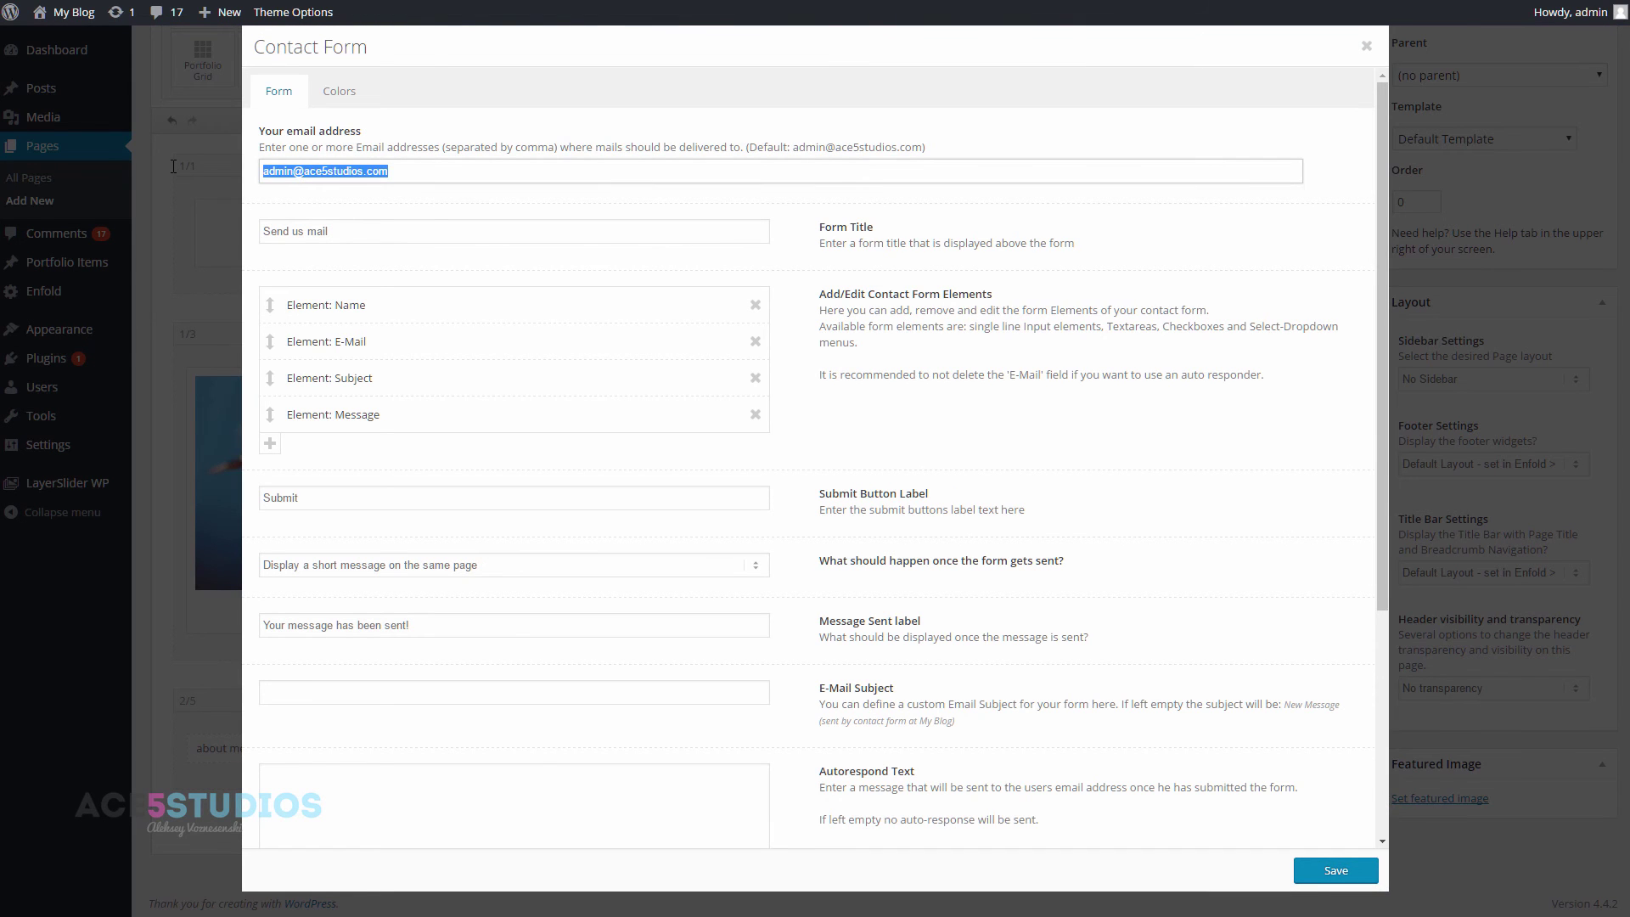
{"action": "key", "text": "Tab"}
{"action": "type", "text": "Lets"}
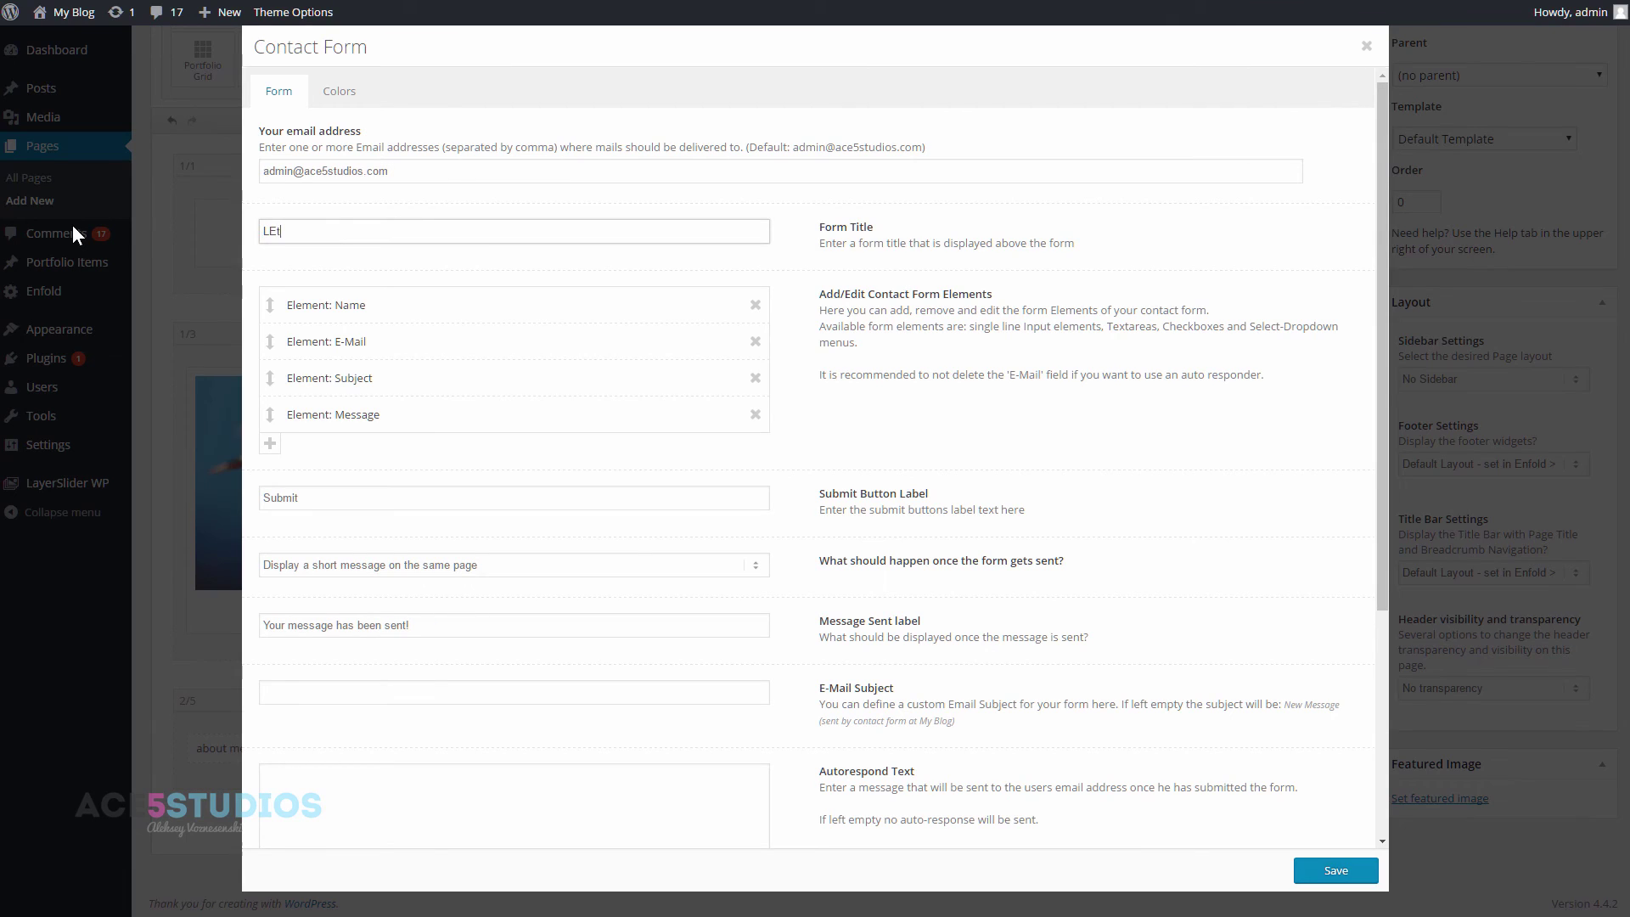
{"action": "type", "text": " work together on something!"}
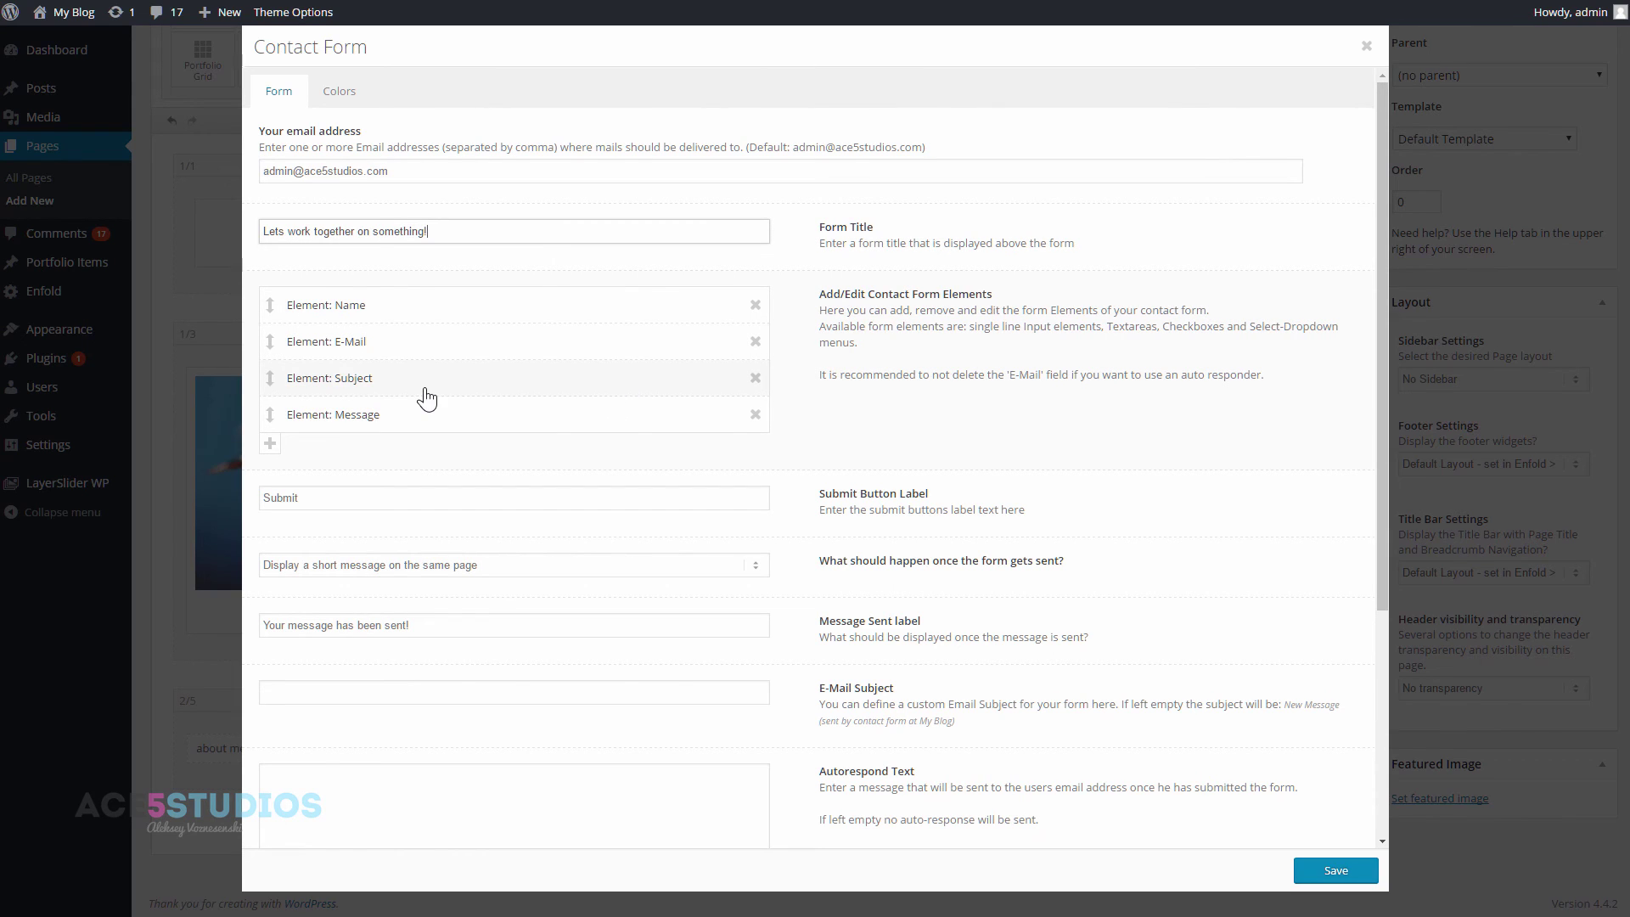
- Remove the Subject field, add a 'Shoe size' text input field, and save the form
{"action": "left_click", "coordinate": [755, 380]}
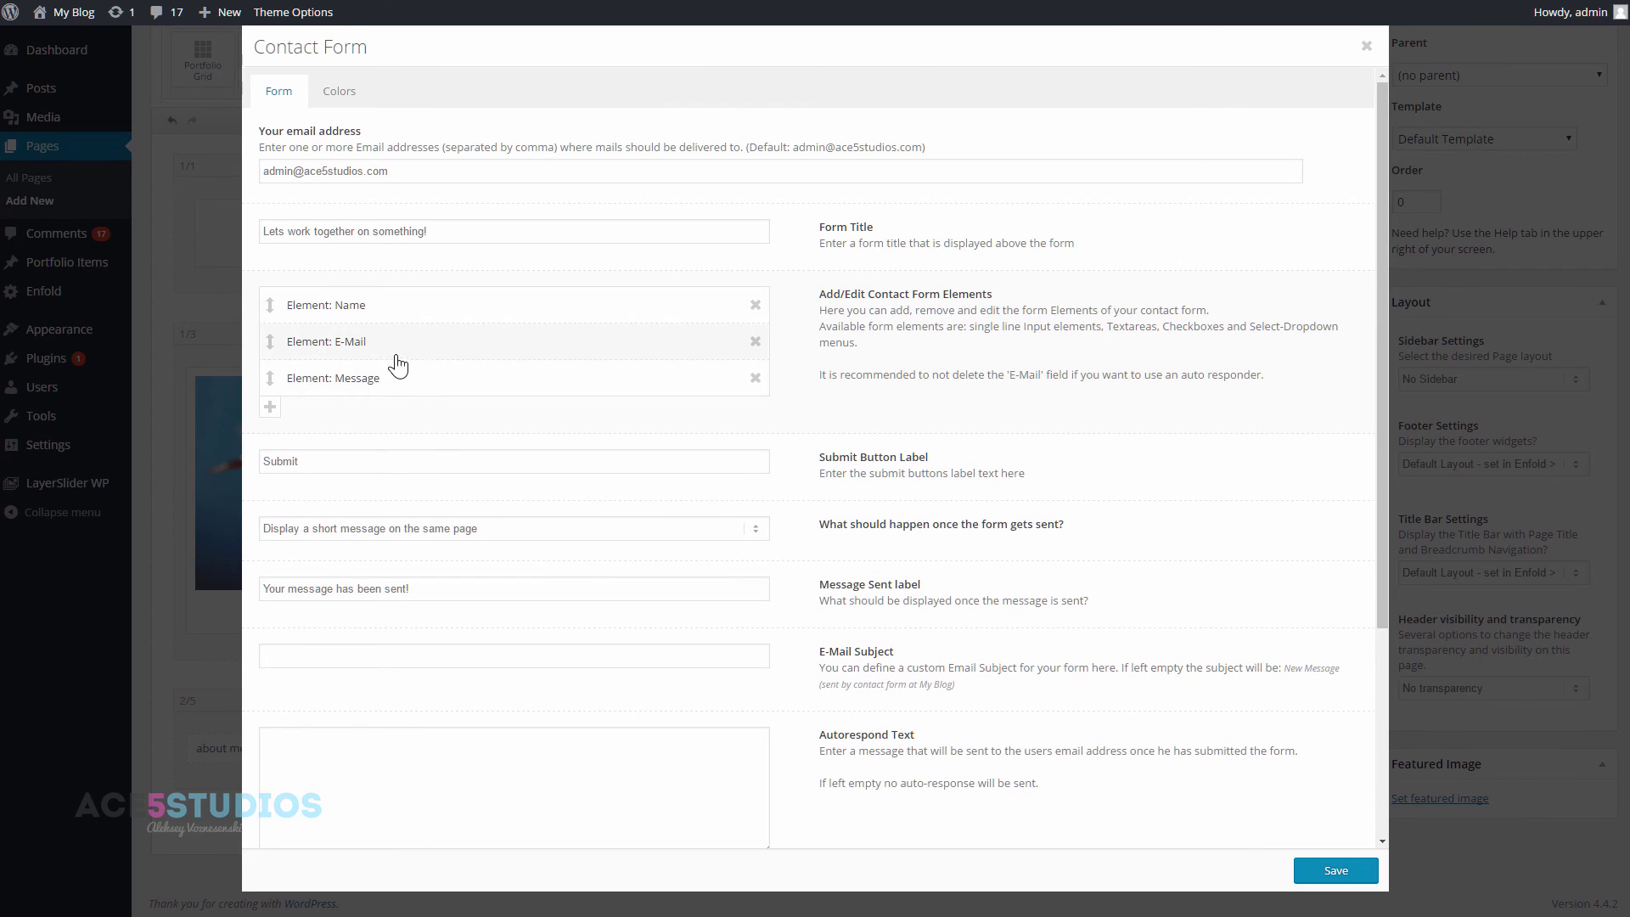
{"action": "left_click", "coordinate": [271, 407]}
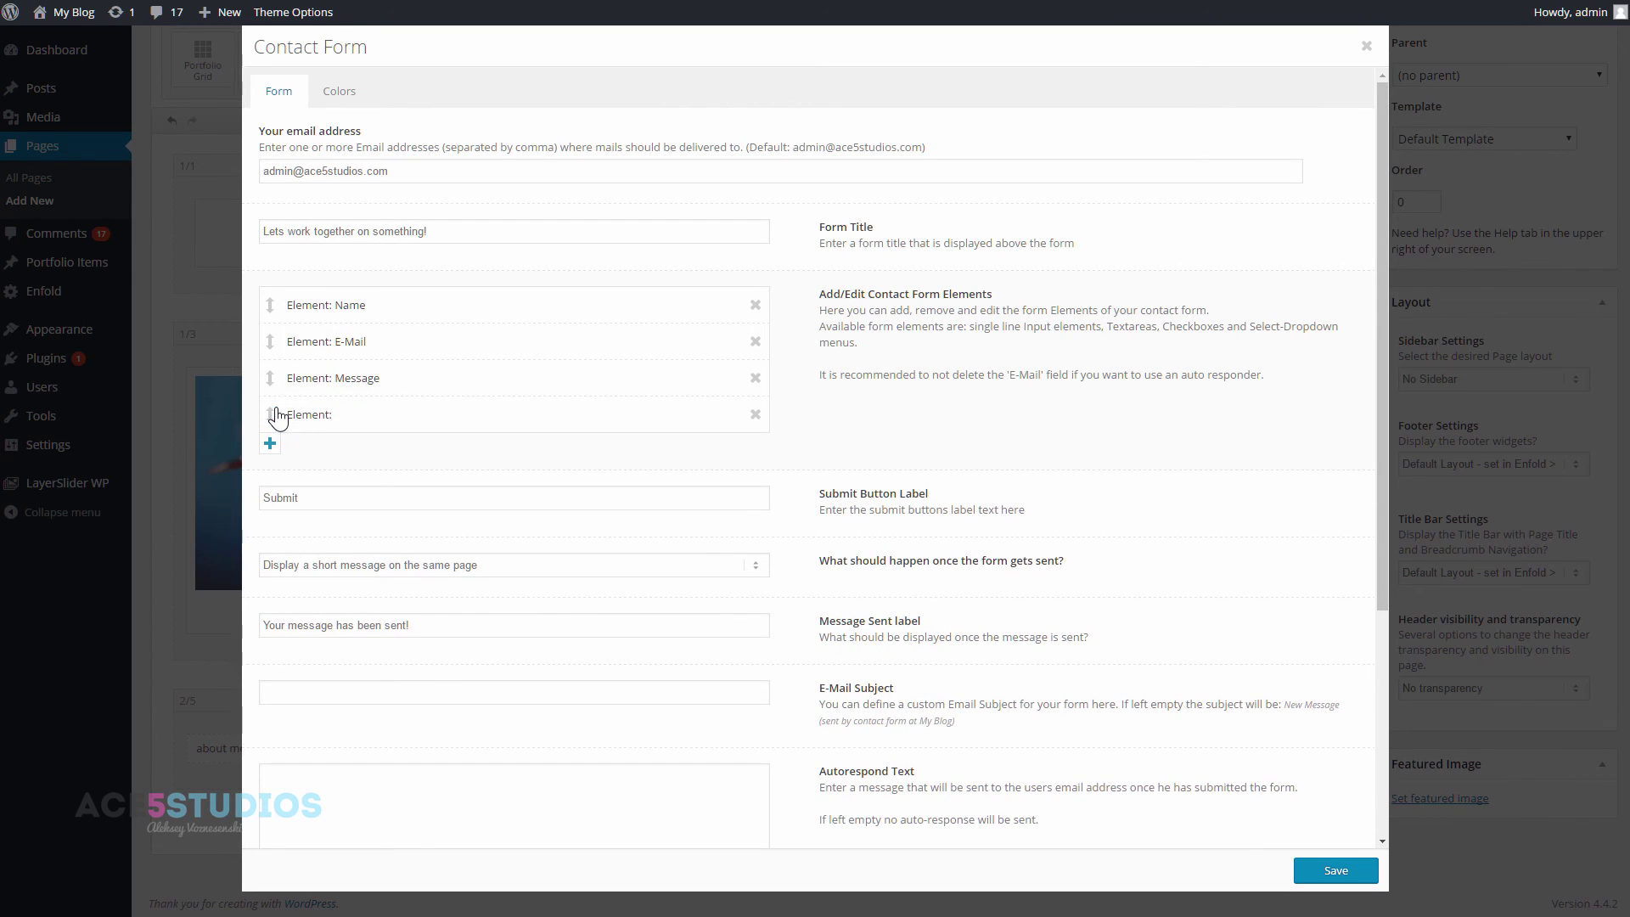
{"action": "left_click", "coordinate": [307, 417]}
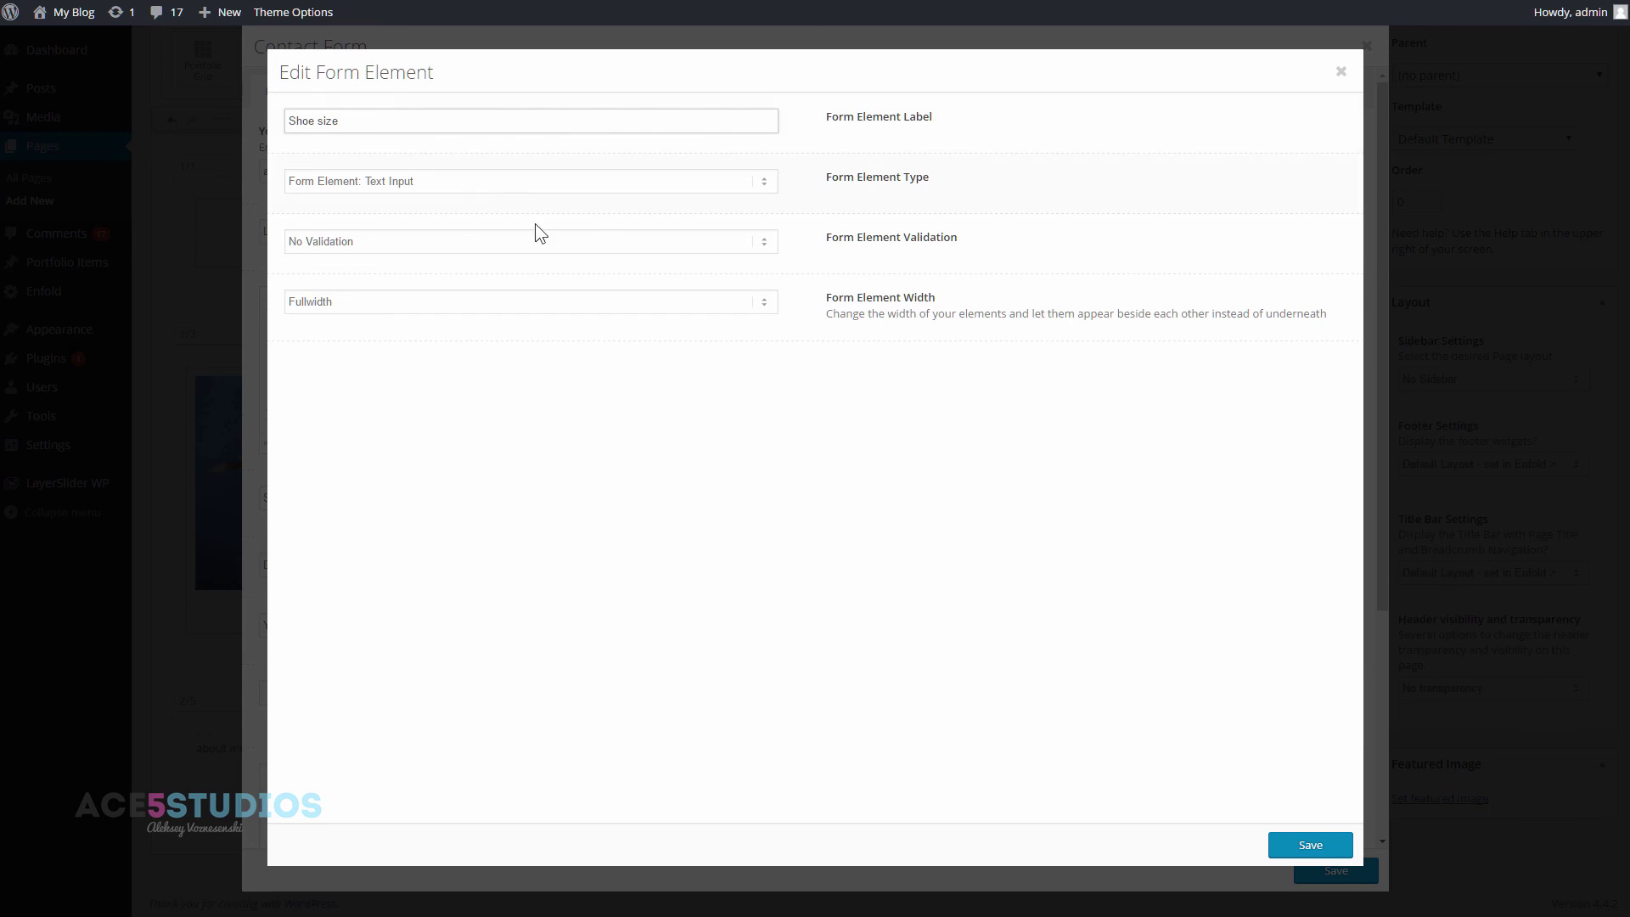
{"action": "left_click", "coordinate": [737, 184]}
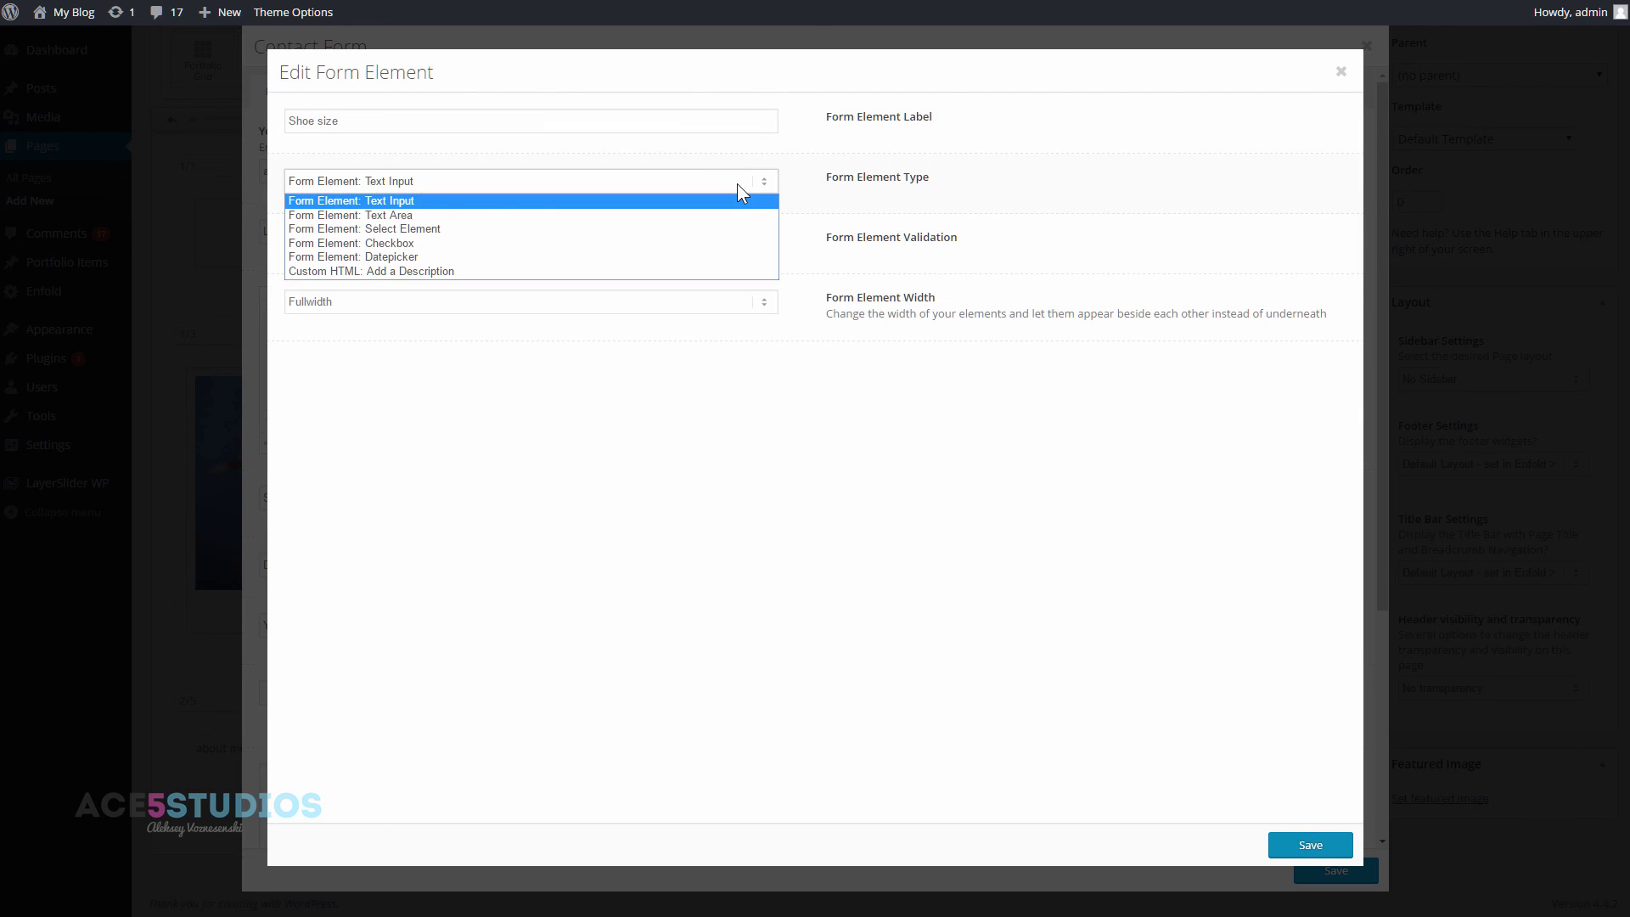
{"action": "left_click", "coordinate": [747, 181]}
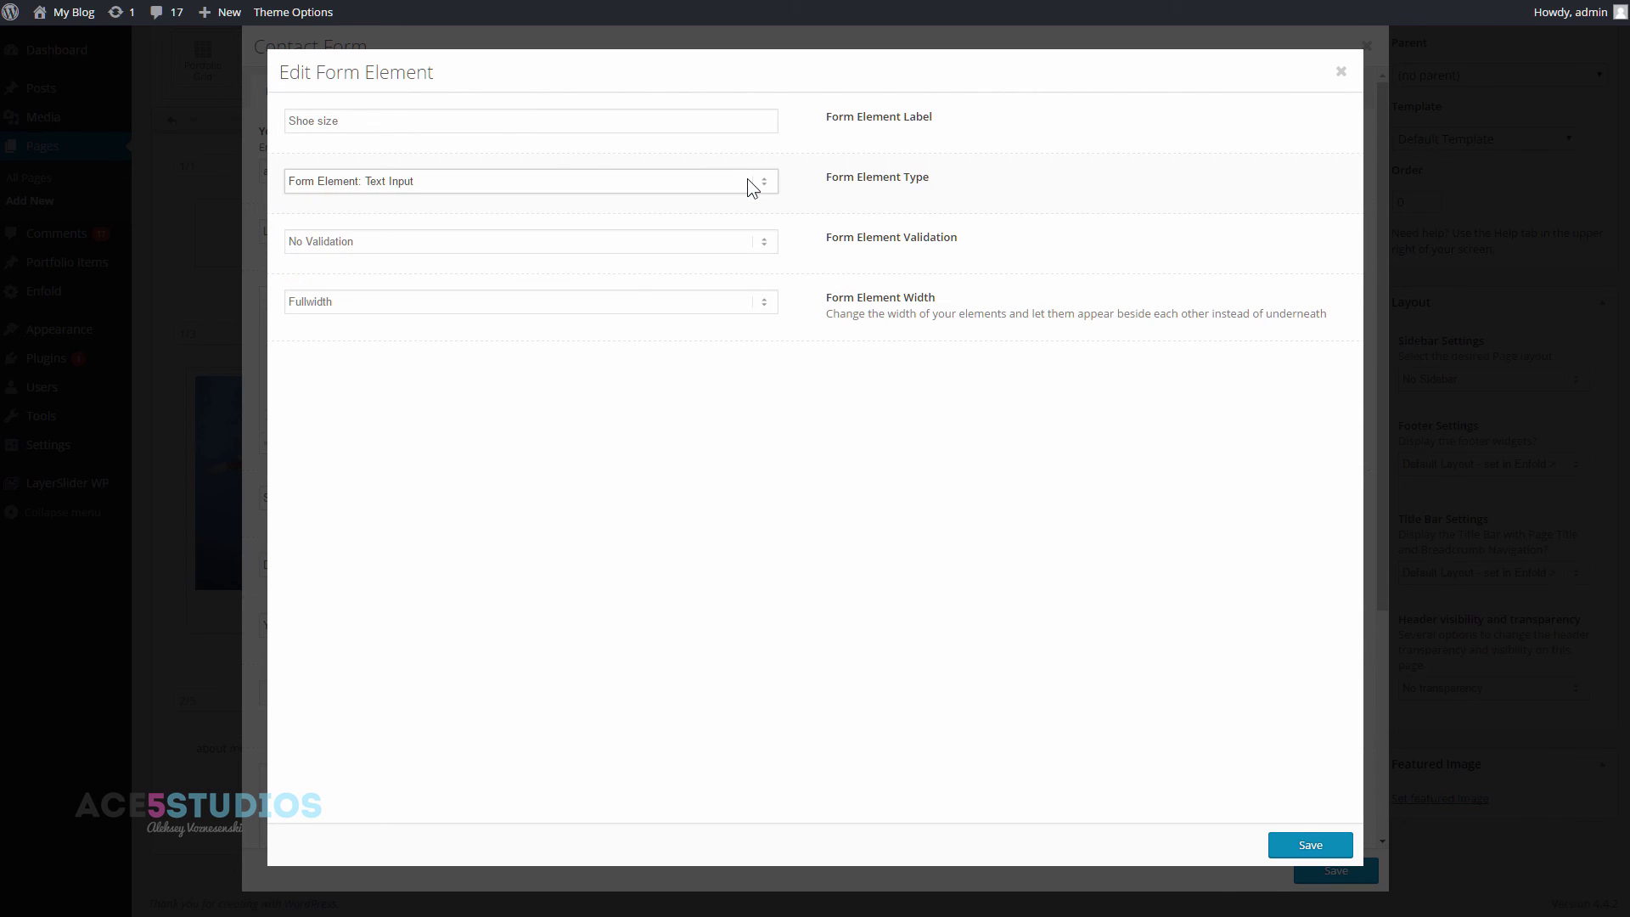
{"action": "left_click", "coordinate": [1330, 849]}
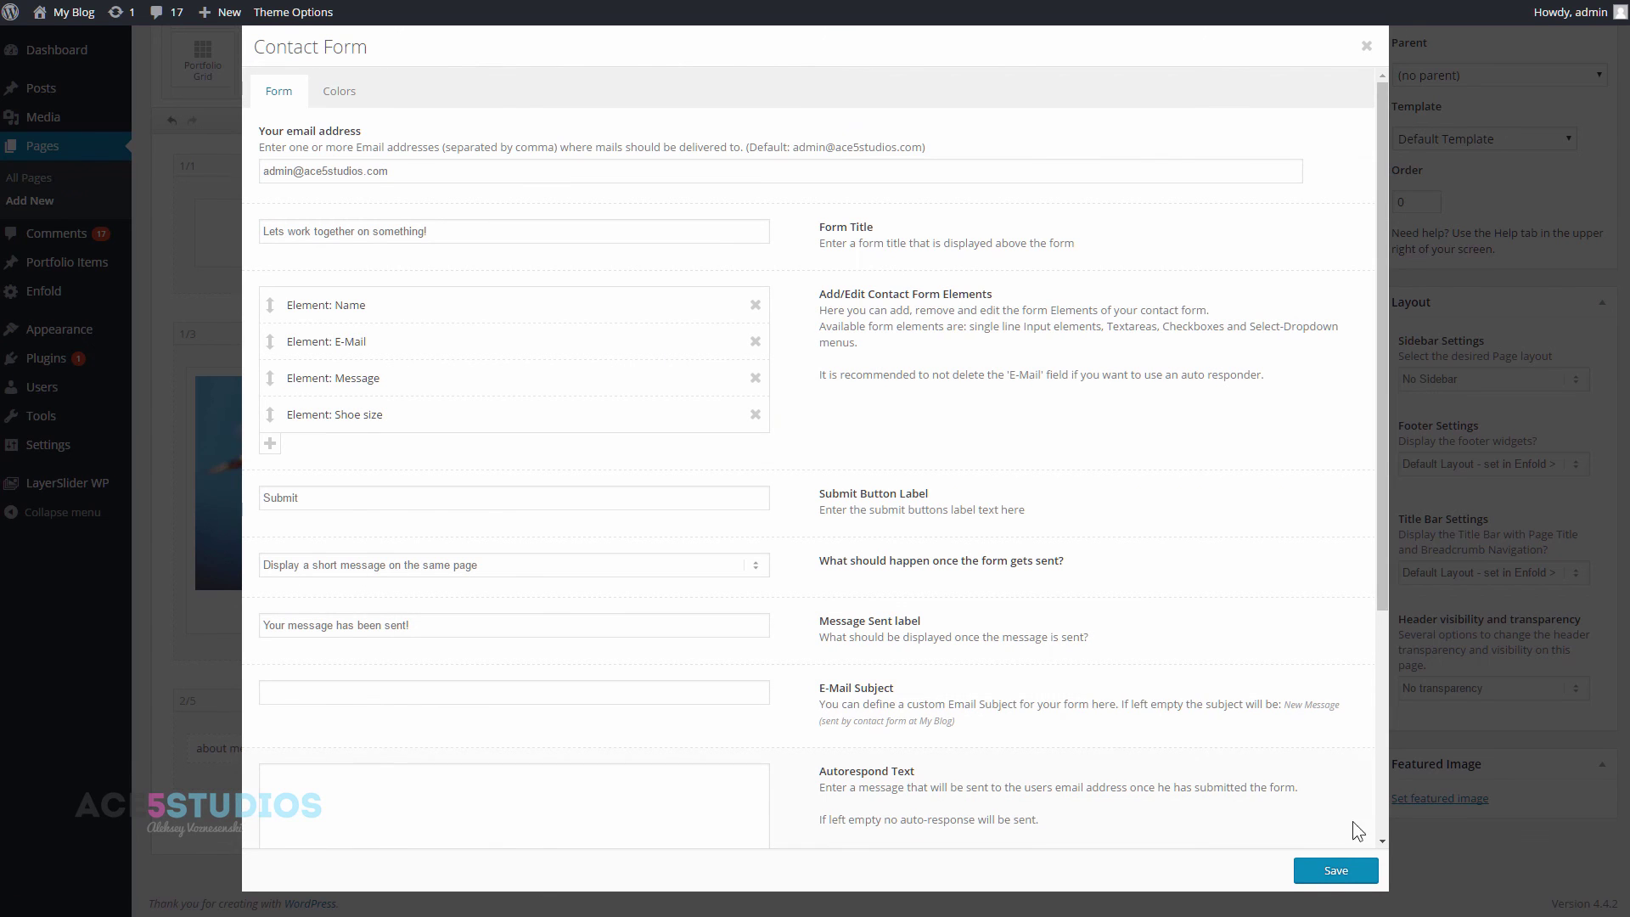
{"action": "left_click", "coordinate": [1335, 870]}
{"action": "scroll", "coordinate": [1266, 272], "scroll_direction": "up", "scroll_amount": 3}
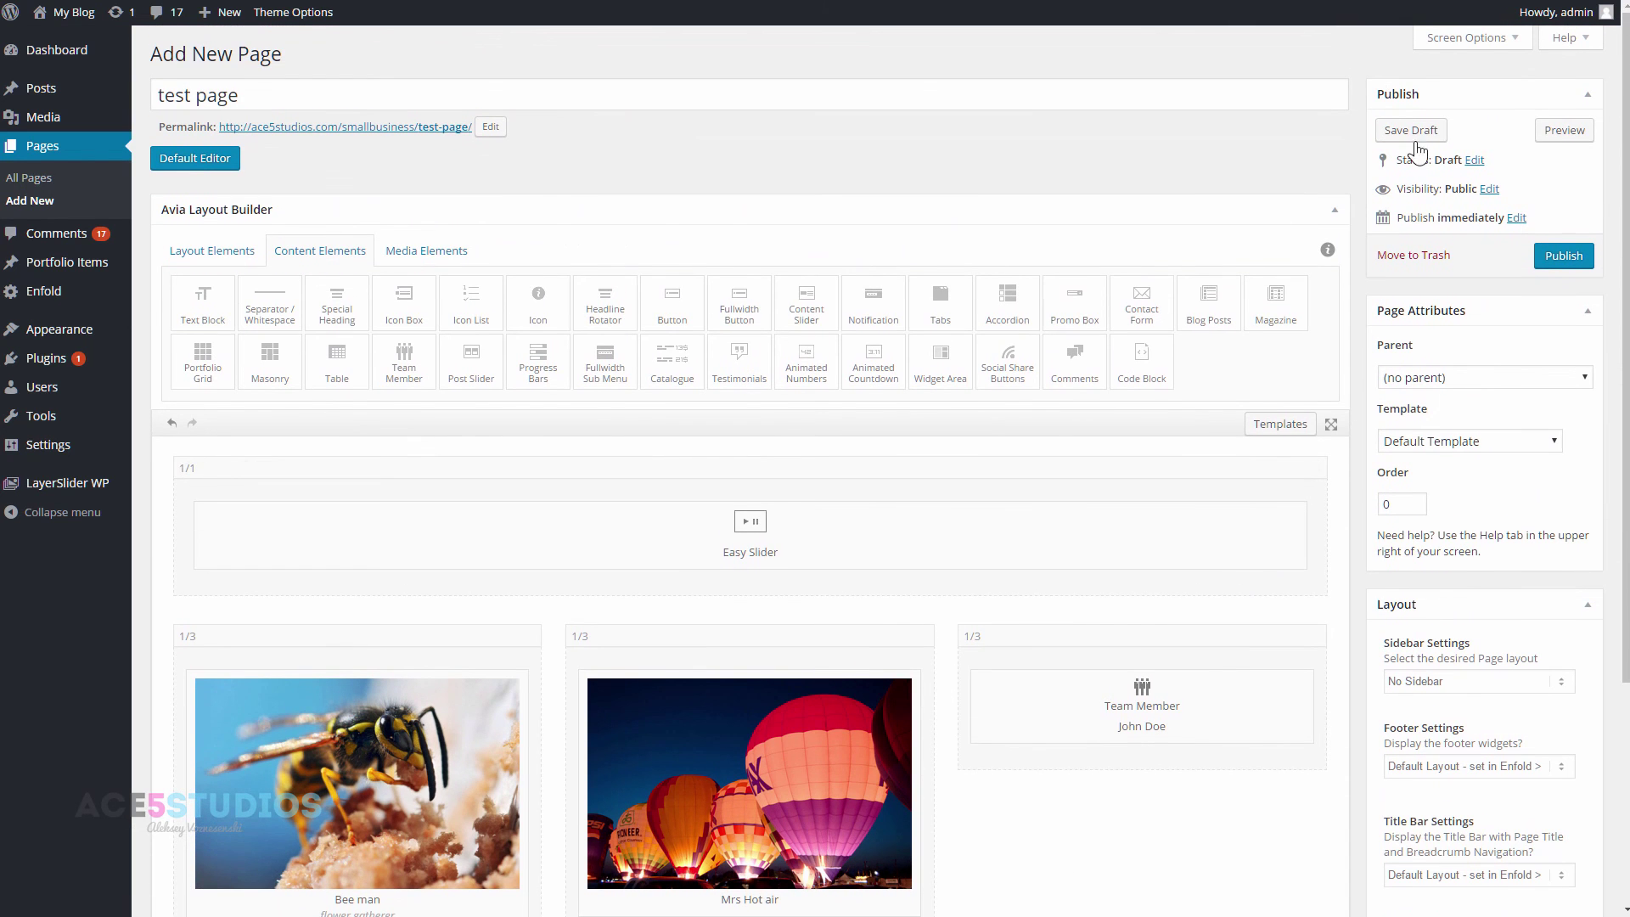
{"action": "left_click", "coordinate": [1563, 130]}
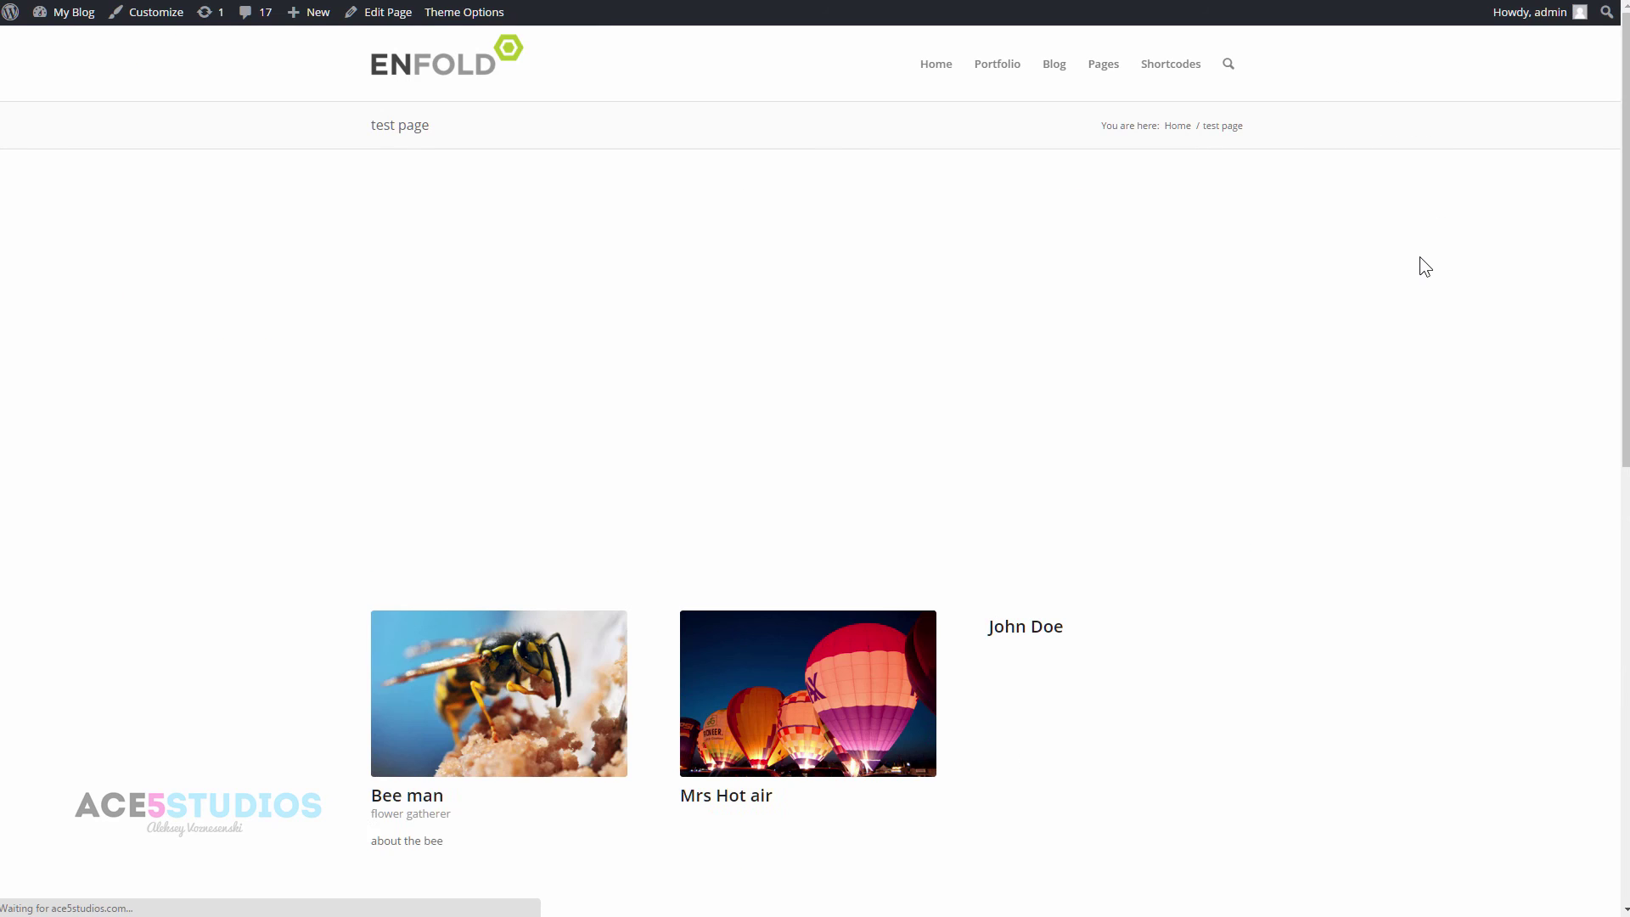
{"action": "scroll", "coordinate": [1419, 256], "scroll_direction": "down", "scroll_amount": 6}
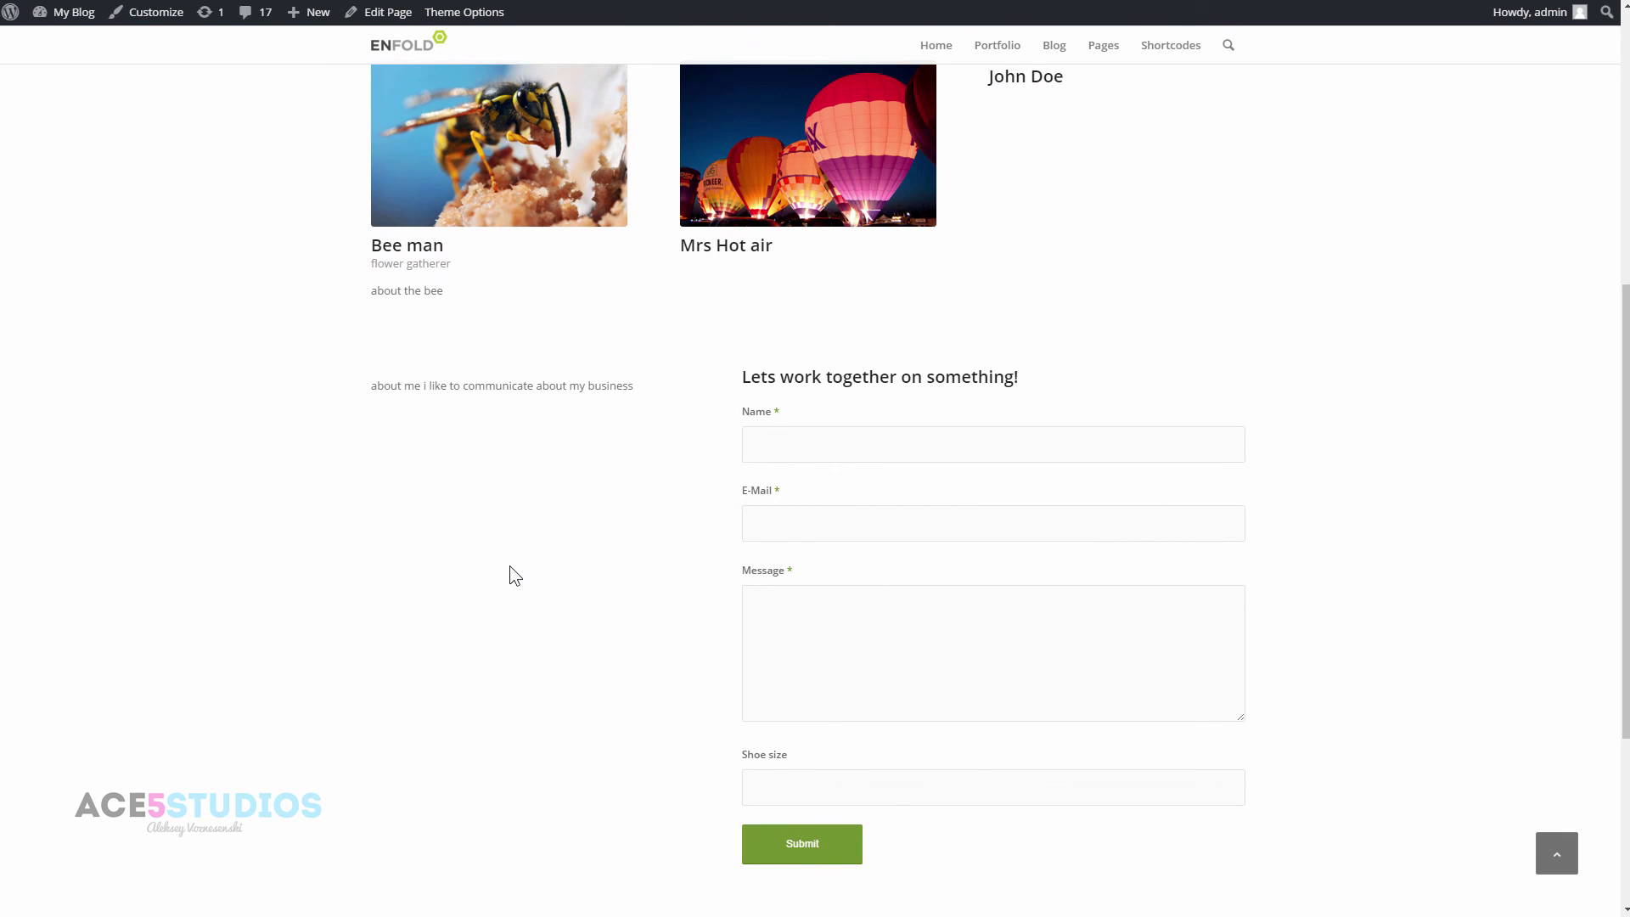
{"action": "scroll", "coordinate": [510, 576], "scroll_direction": "up", "scroll_amount": 6}
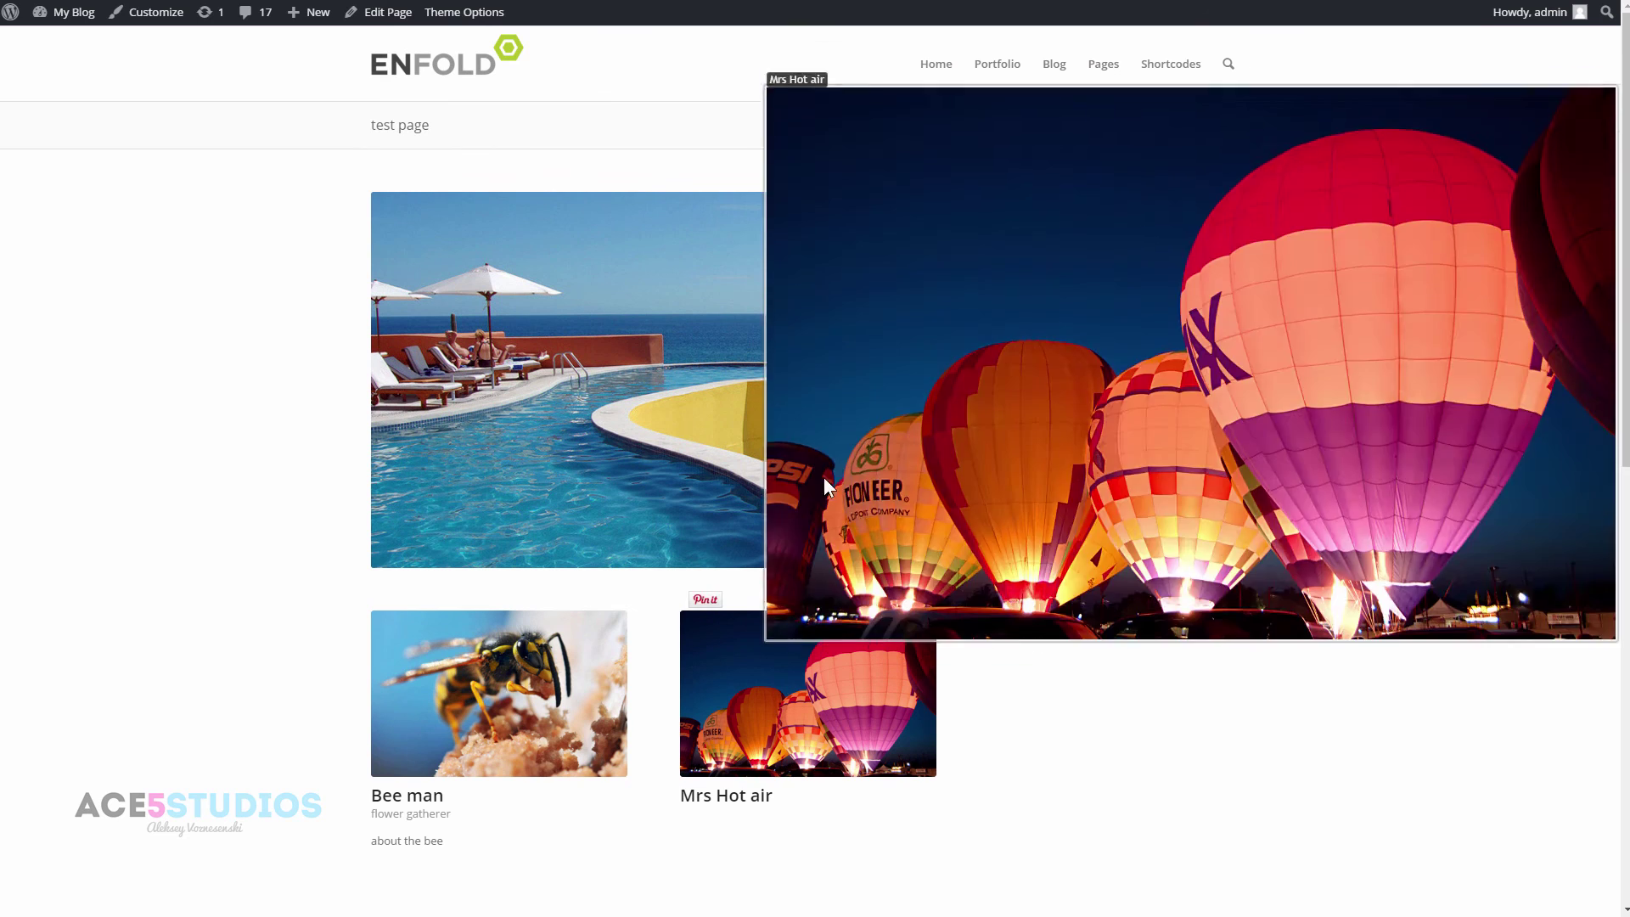
{"action": "key", "text": "ctrl+w"}
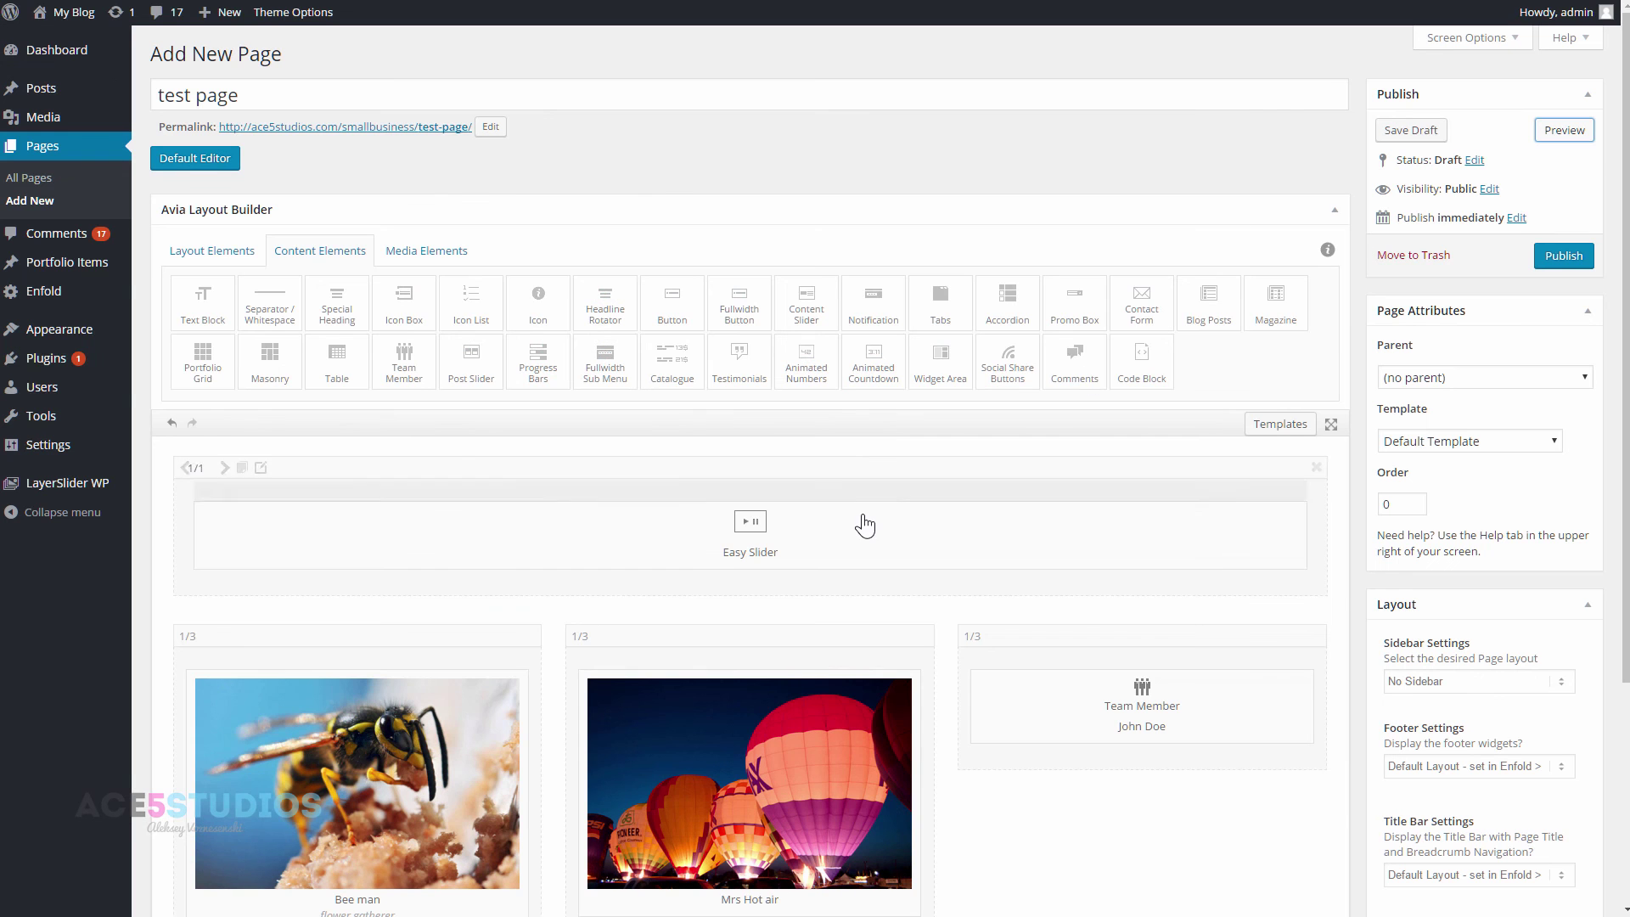
{"action": "scroll", "coordinate": [864, 509], "scroll_direction": "down", "scroll_amount": 1}
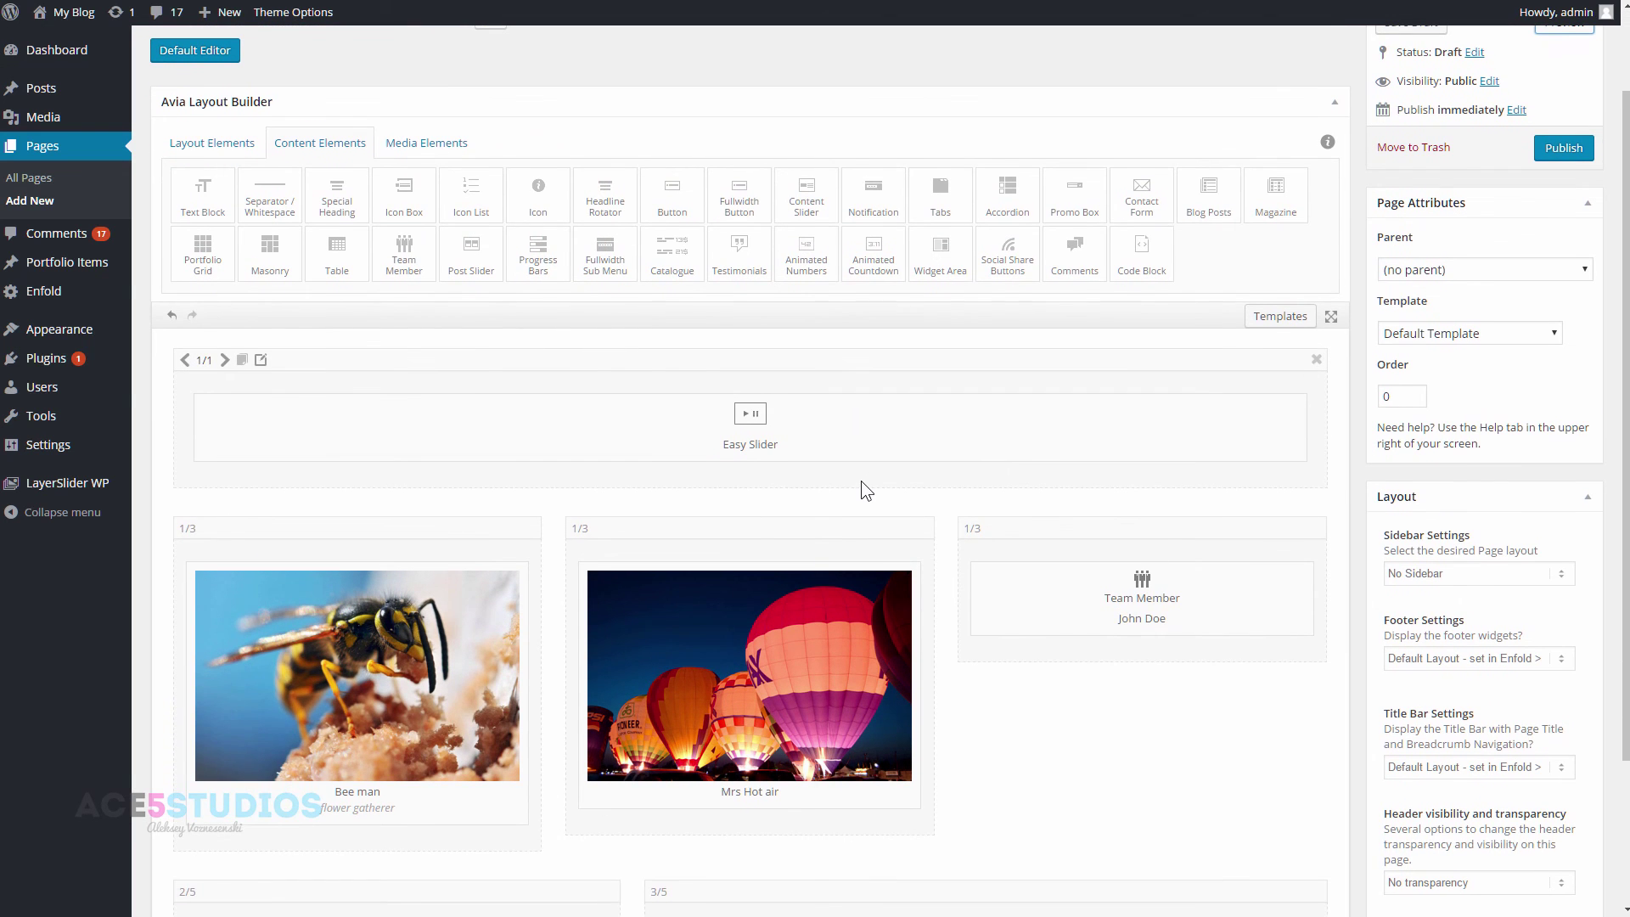
{"action": "scroll", "coordinate": [860, 480], "scroll_direction": "up", "scroll_amount": 1}
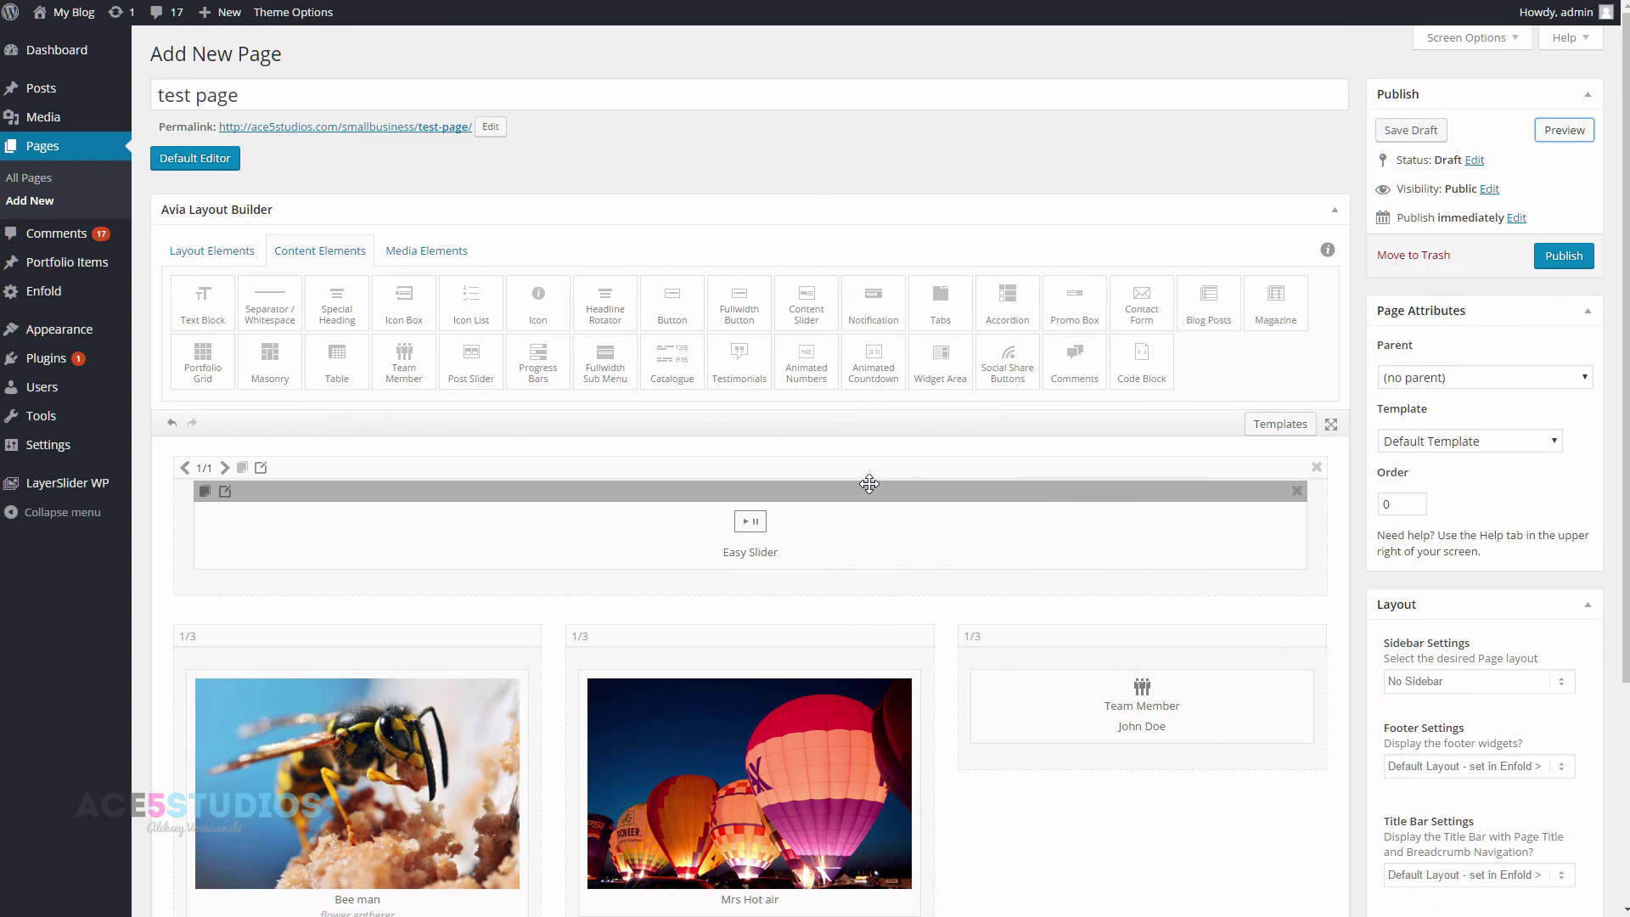